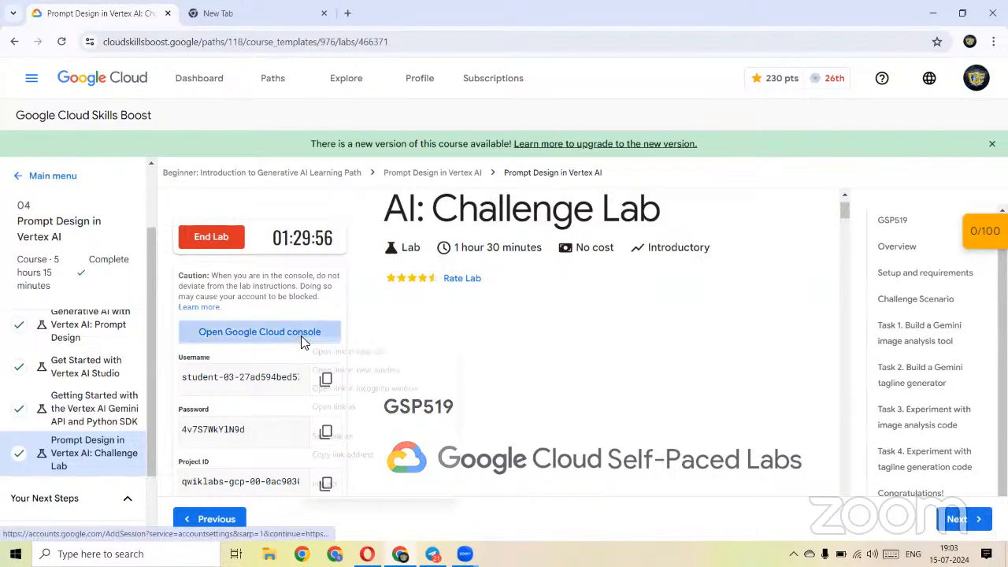
Open the lab's Google Cloud console in an incognito window and sign in with the lab's student username and password.
left_click(367, 396)
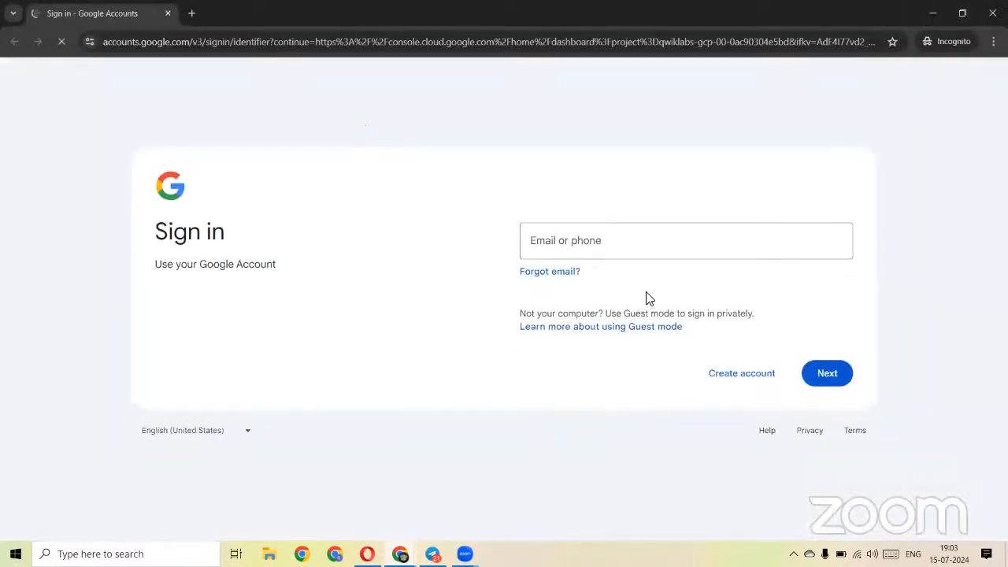
key("ctrl+v")
left_click(818, 372)
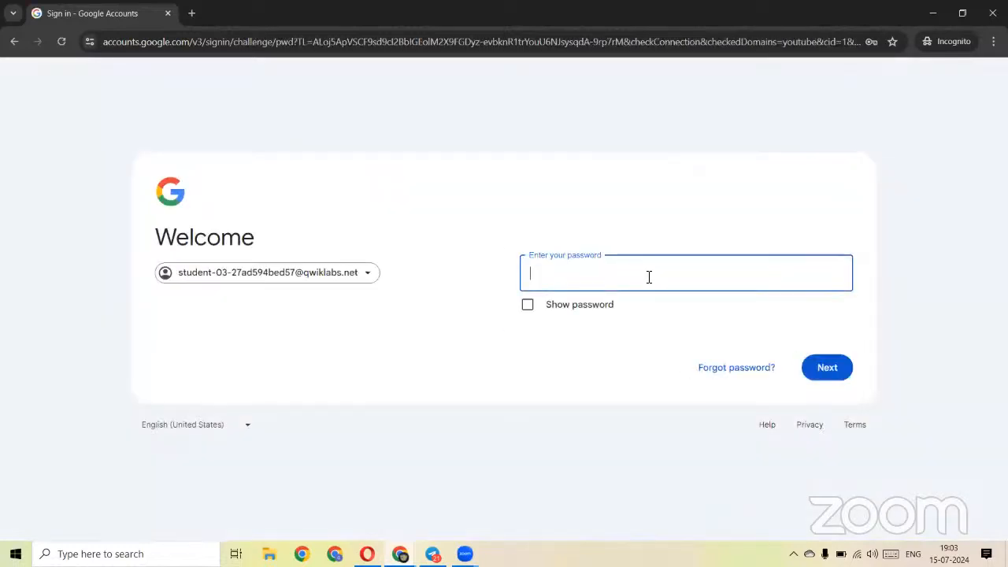
key("Return")
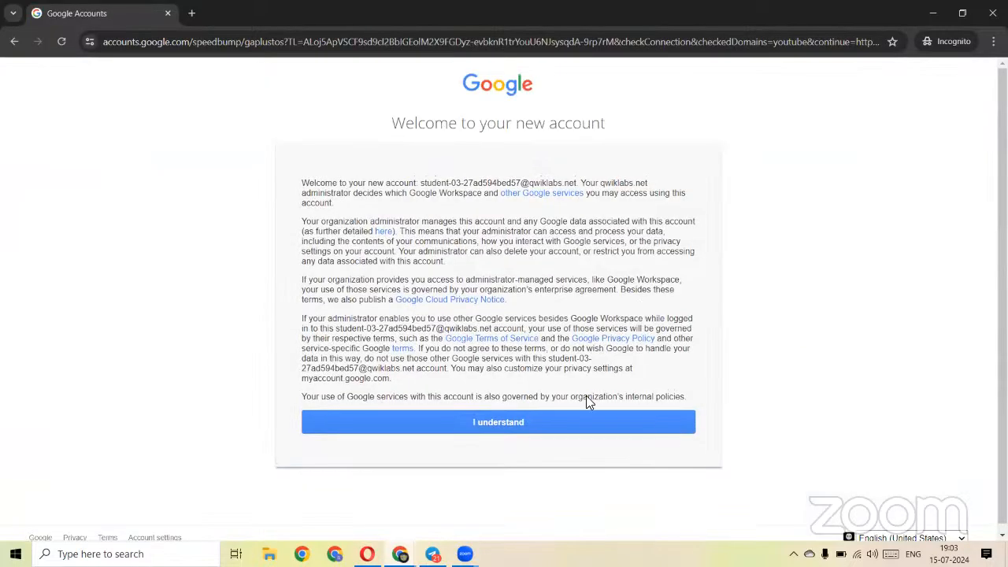
Acknowledge the new account notice and agree to the Google Cloud Terms of Service.
left_click(524, 425)
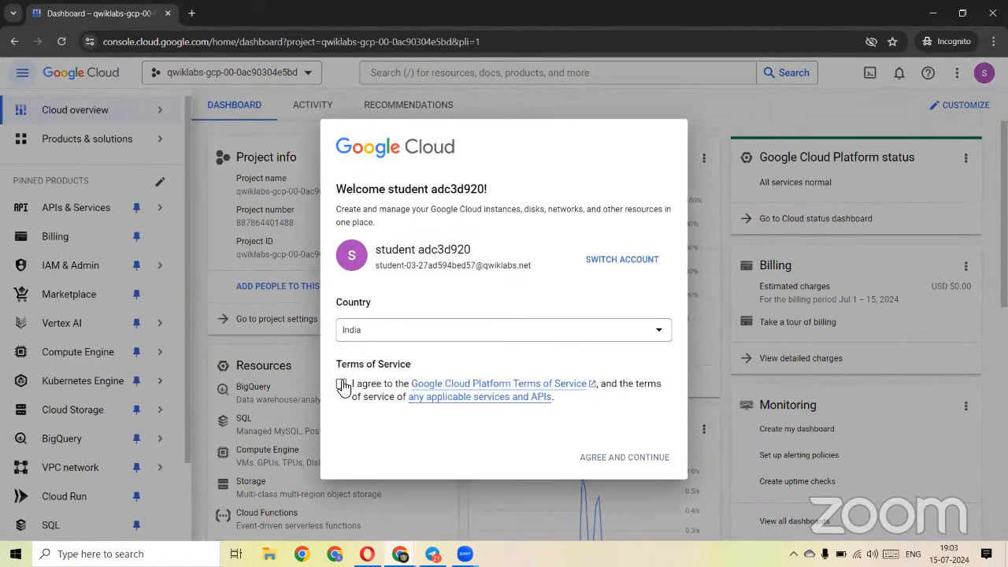
left_click(341, 384)
left_click(614, 453)
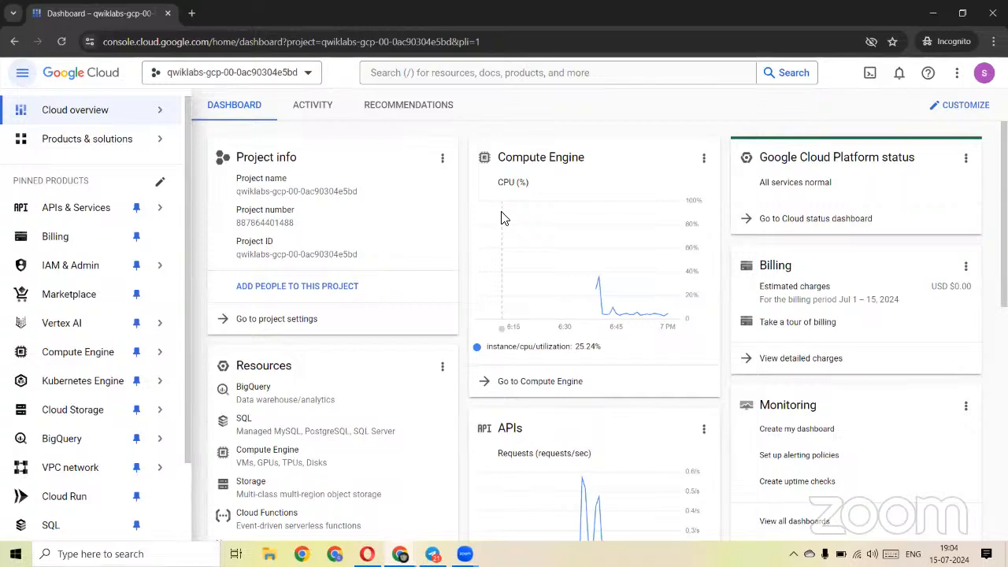
Return to the lab instructions and save the Task 1 product image to the Desktop as a PNG.
key("alt+Tab")
scroll(652, 338, "down", 1)
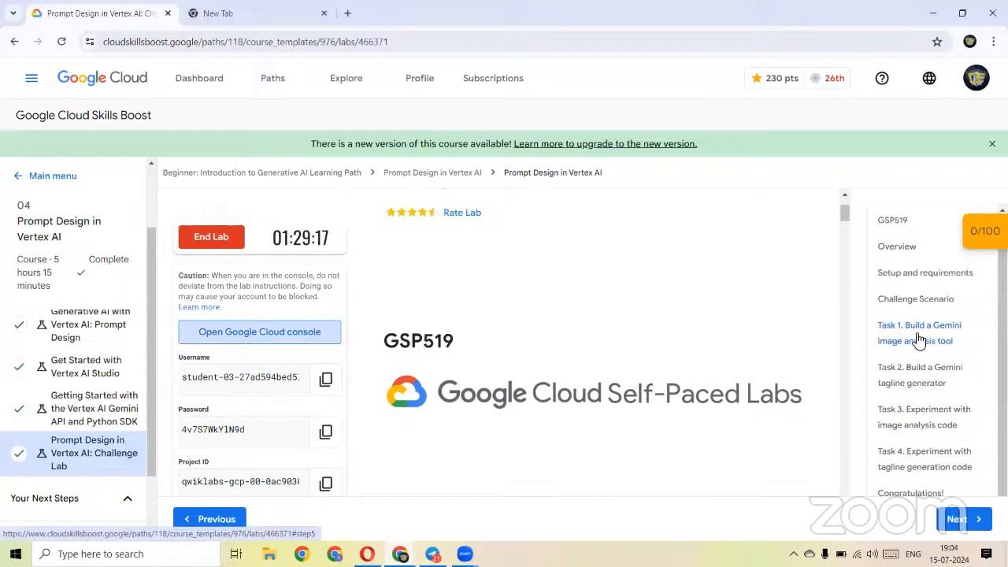
left_click(920, 339)
scroll(551, 330, "down", 1)
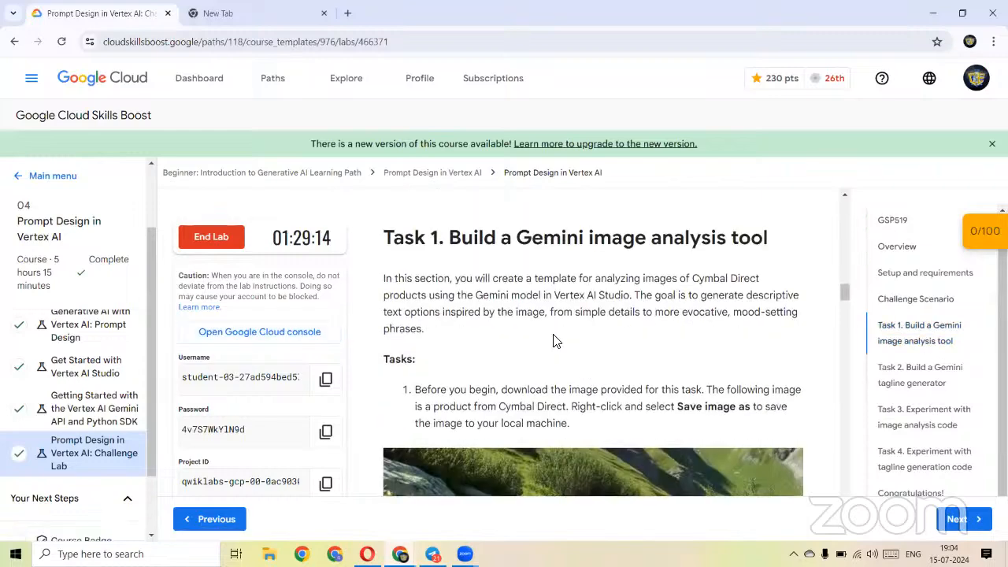
scroll(578, 370, "down", 1)
scroll(583, 350, "down", 1)
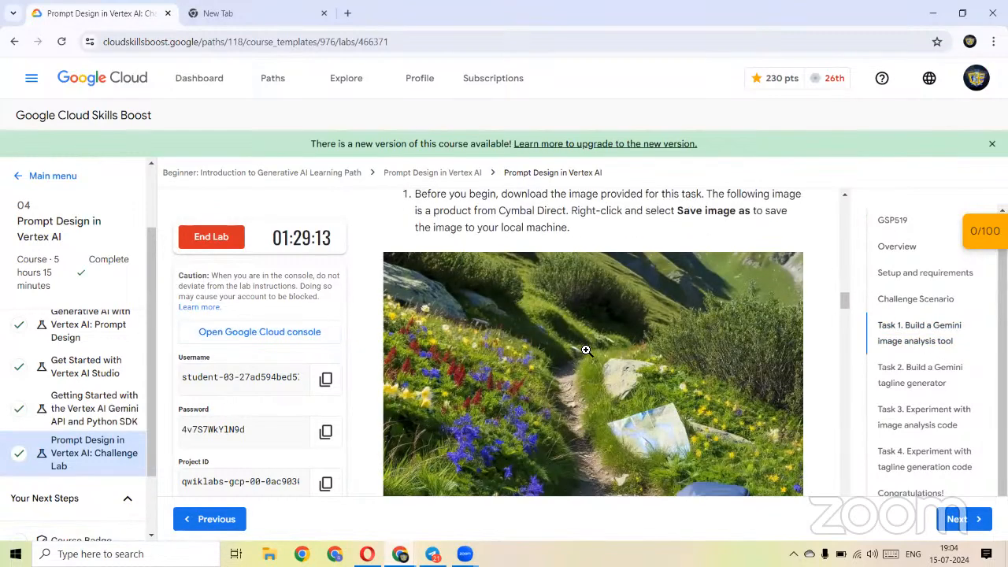
right_click(590, 356)
left_click(625, 382)
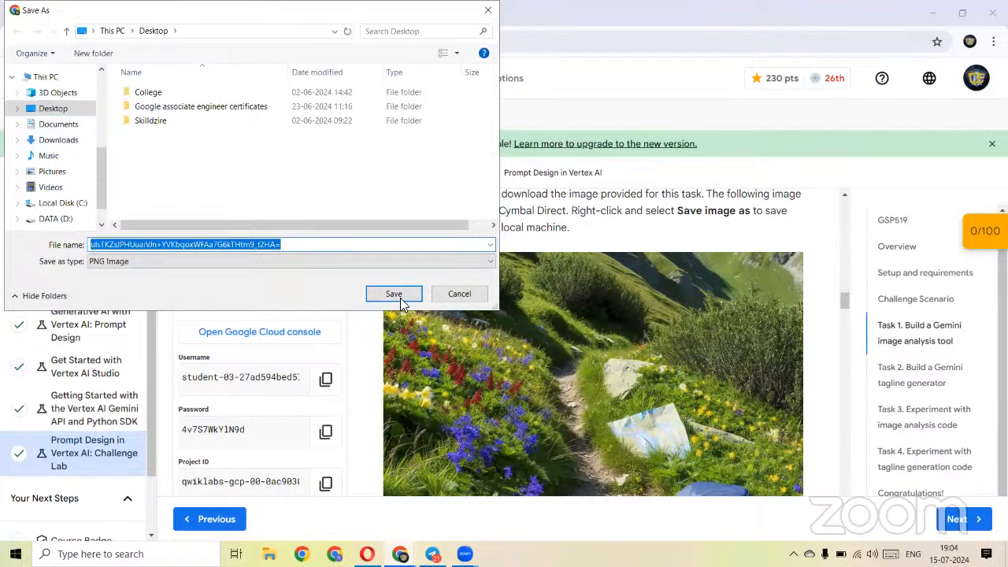
left_click(395, 295)
Read the Task 1 instructions on the required model, the prompts to try and the prompt name.
scroll(639, 268, "up", 1)
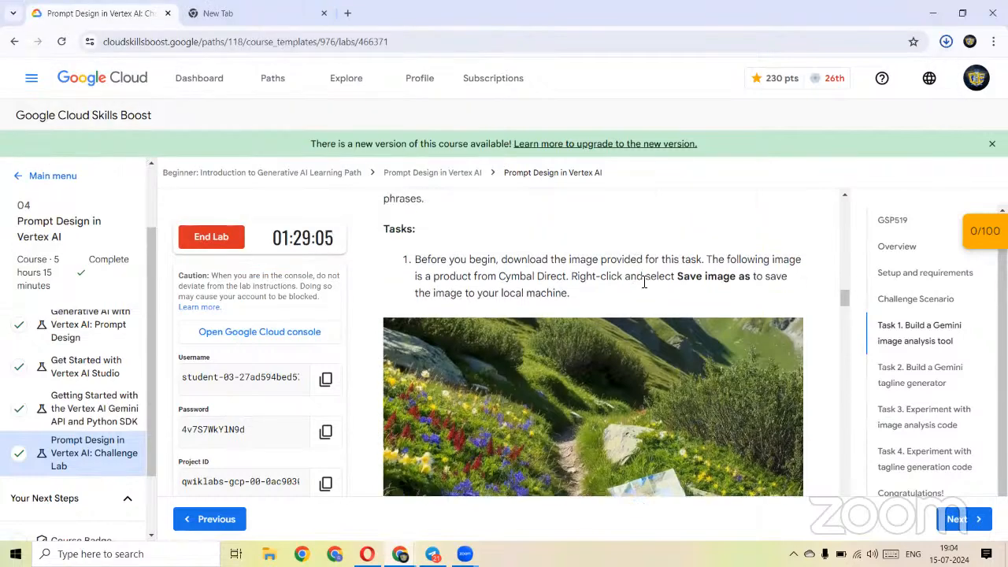
scroll(622, 270, "up", 2)
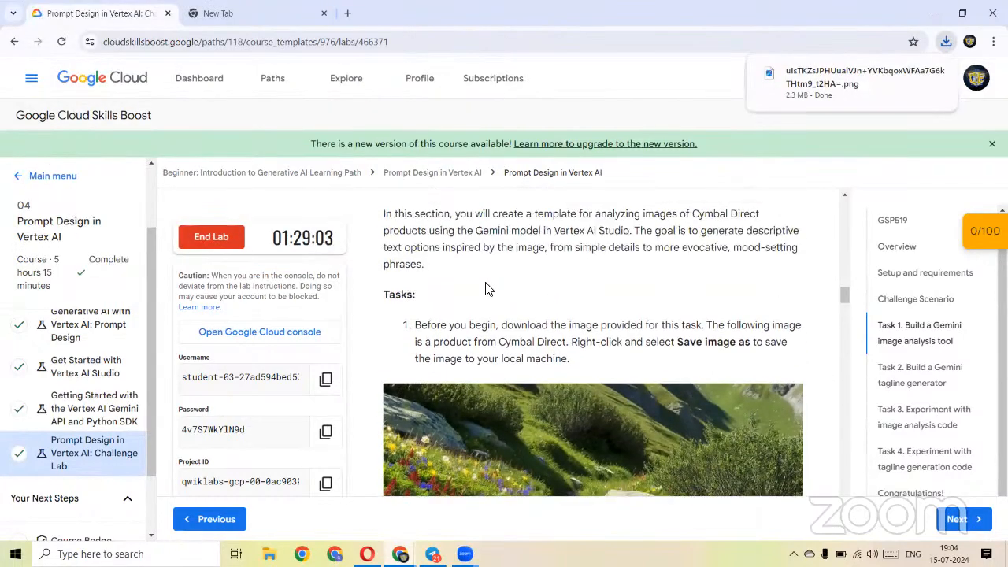
scroll(489, 285, "up", 1)
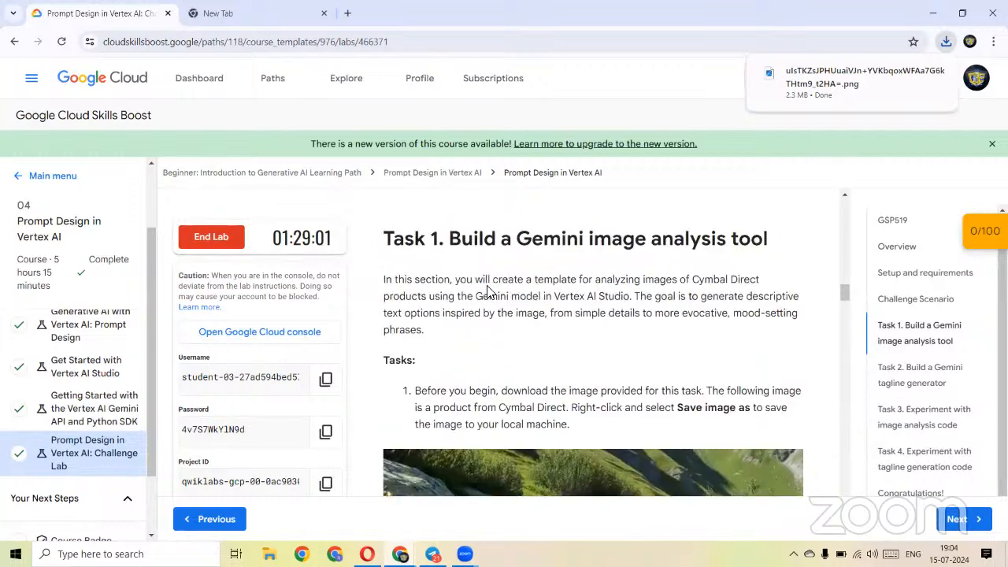
scroll(488, 291, "down", 4)
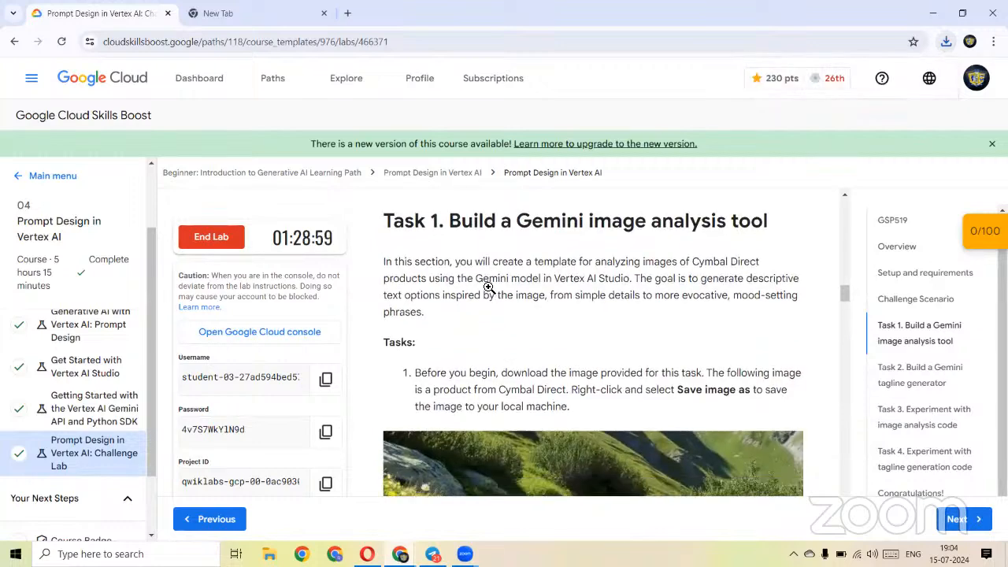
scroll(488, 287, "down", 2)
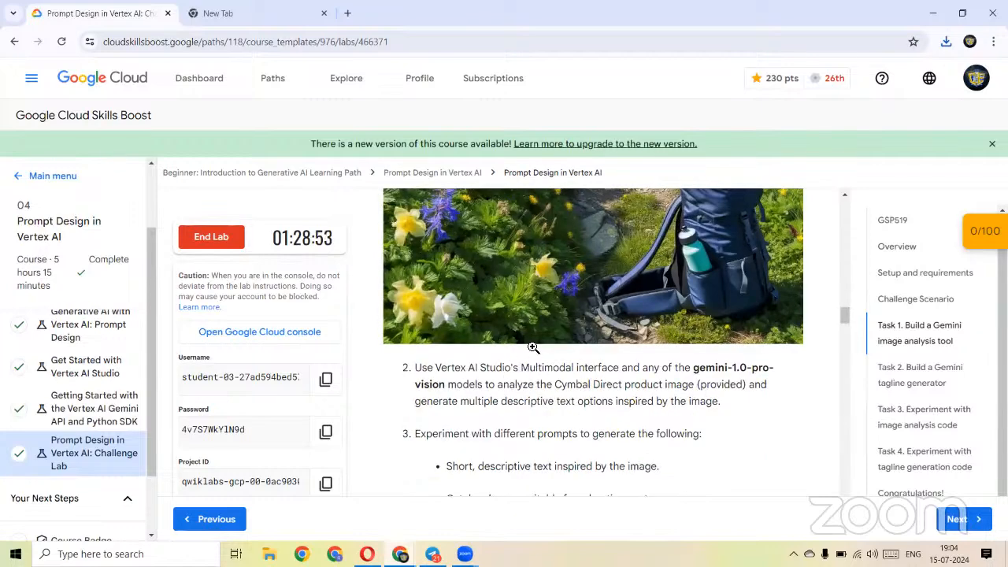
scroll(512, 344, "up", 2)
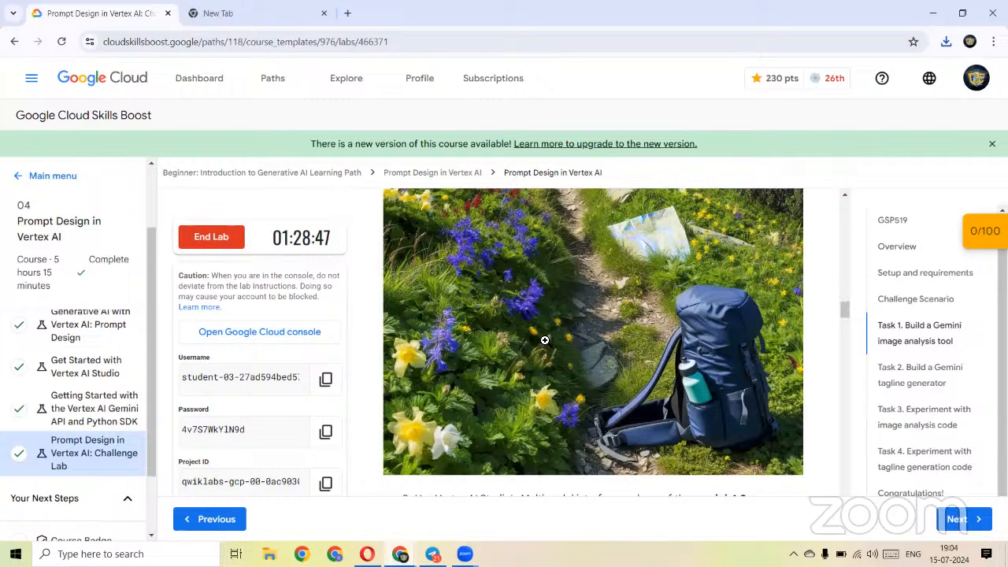
scroll(545, 340, "down", 3)
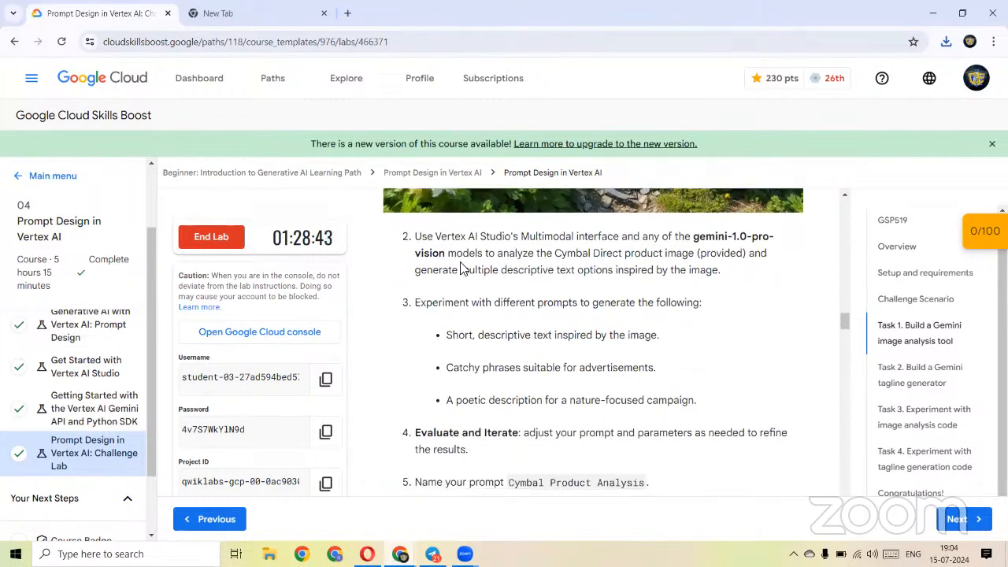
Switch to the Google Cloud console and start a new Gemini multimodal prompt from the Vertex AI Studio overview.
key("alt+Tab")
mouse_move(122, 327)
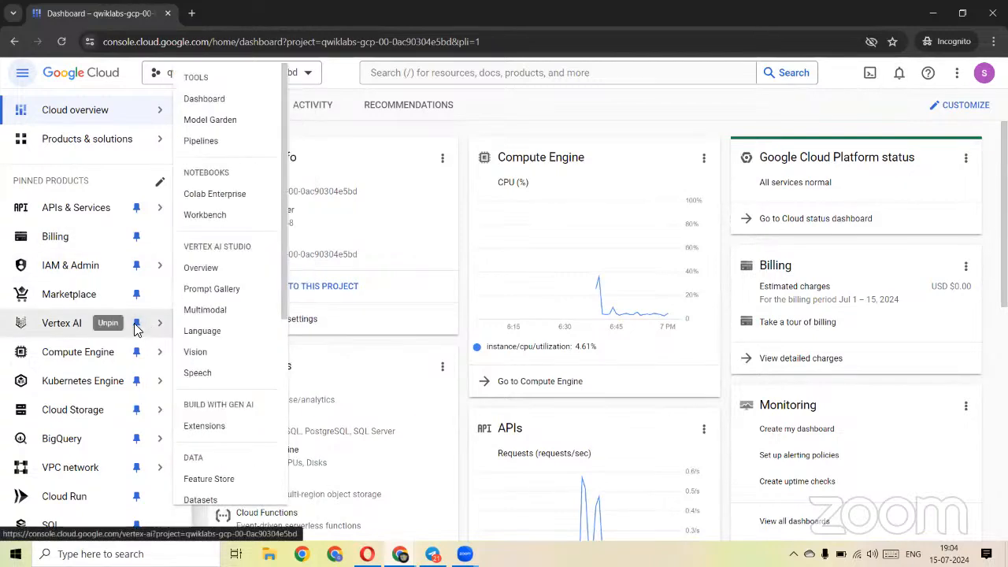
left_click(202, 268)
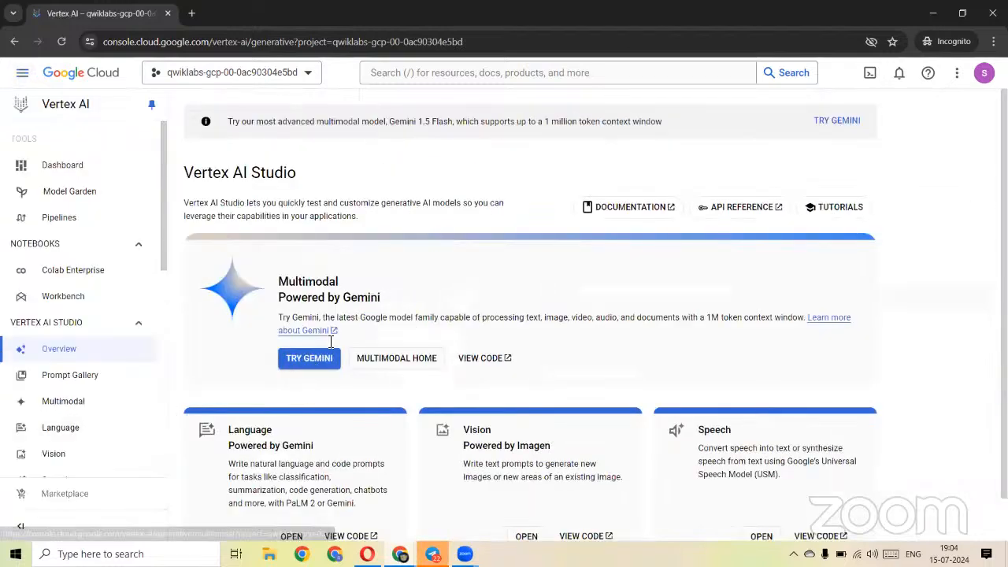
left_click_drag(285, 281, 385, 299)
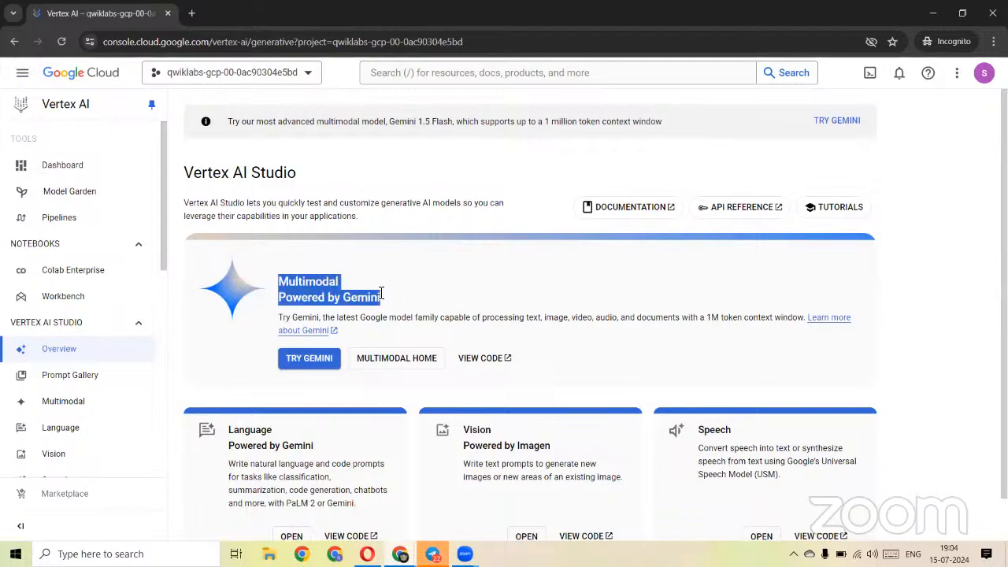
left_click(428, 290)
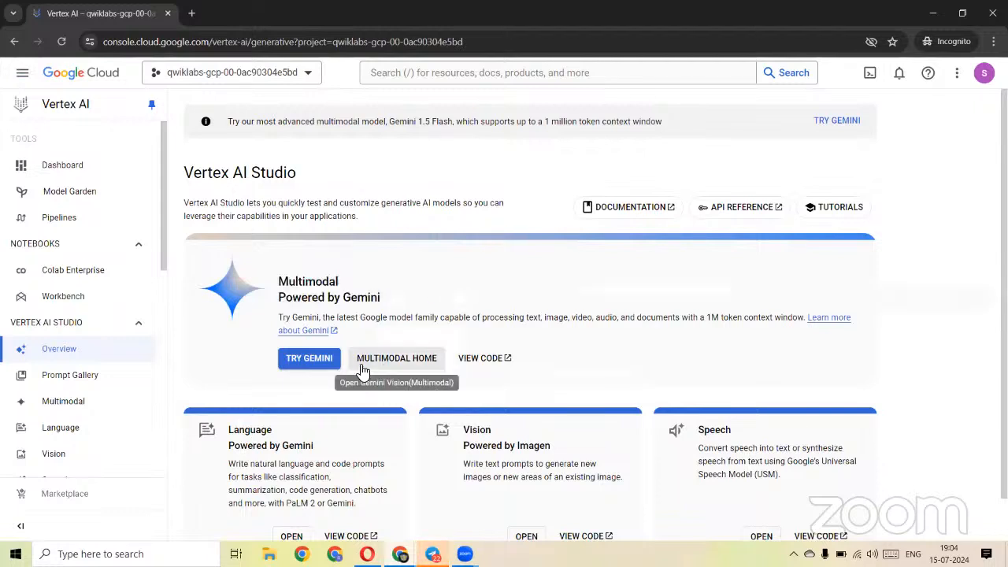
left_click(312, 360)
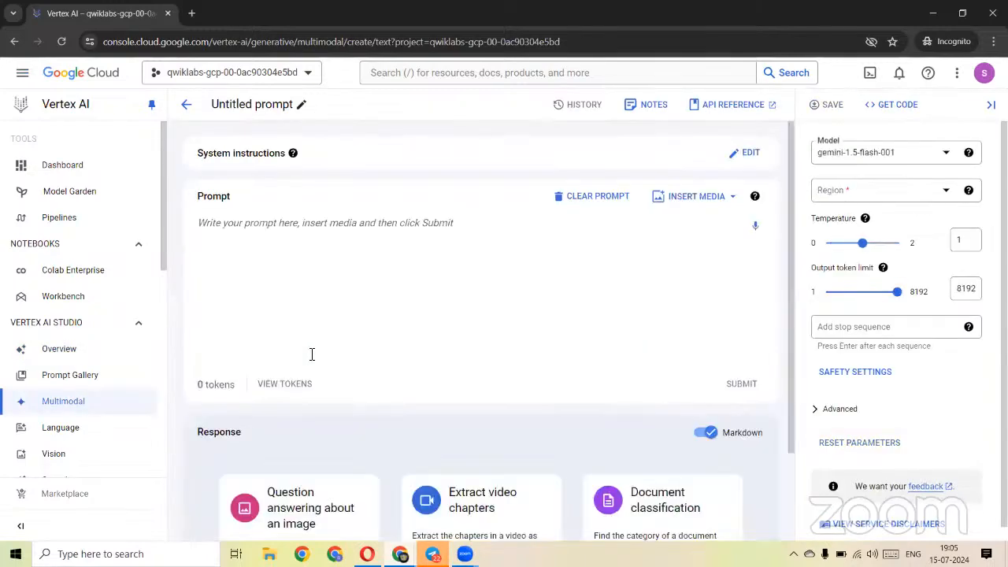
Copy the prompt name from the lab instructions and rename the untitled prompt to Cymbal Product Analysis.
key("alt+Tab")
scroll(526, 426, "down", 2)
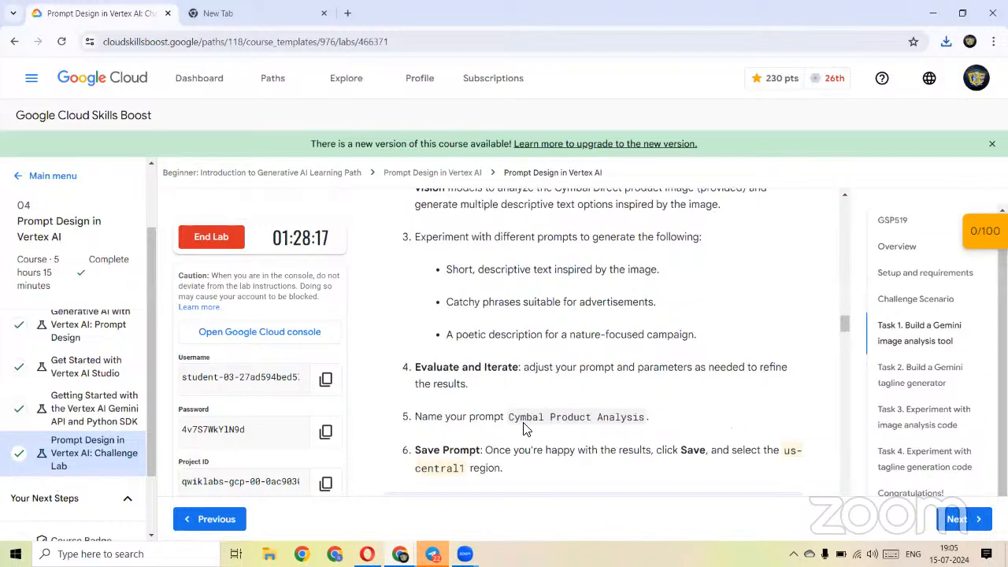
left_click_drag(512, 420, 647, 419)
key("ctrl+c")
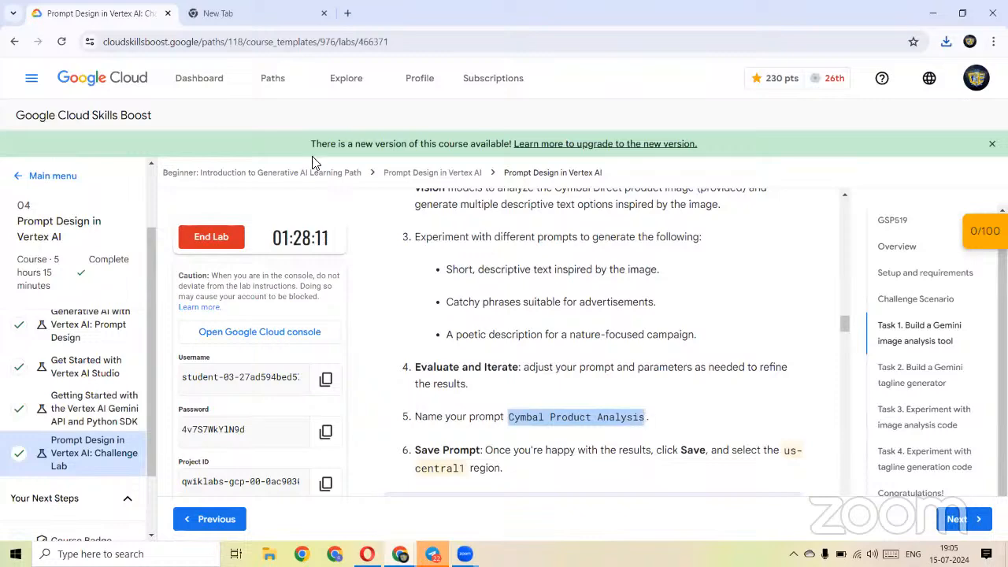
key("alt+Tab")
left_click(260, 104)
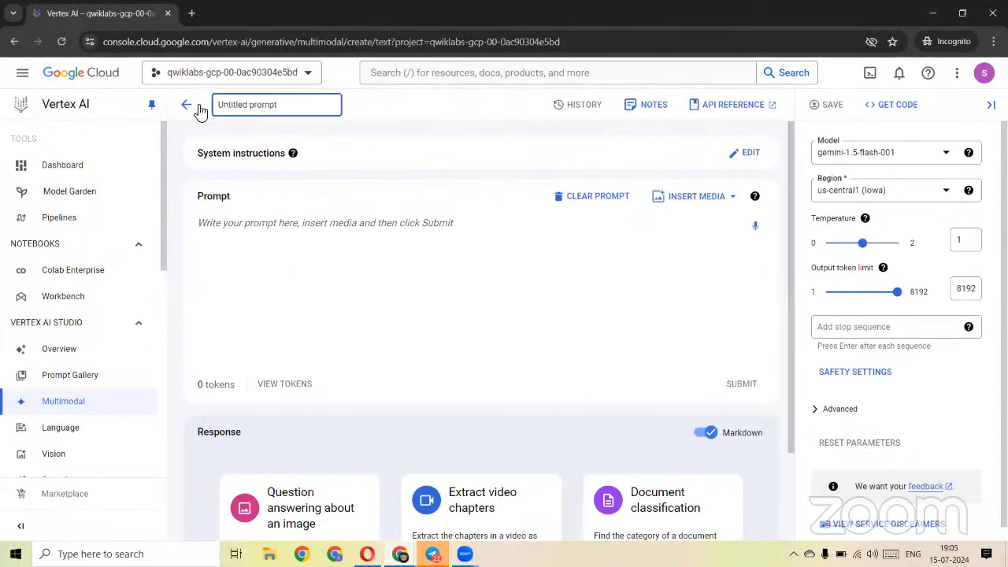
triple_click(276, 109)
key("ctrl+v")
left_click(406, 278)
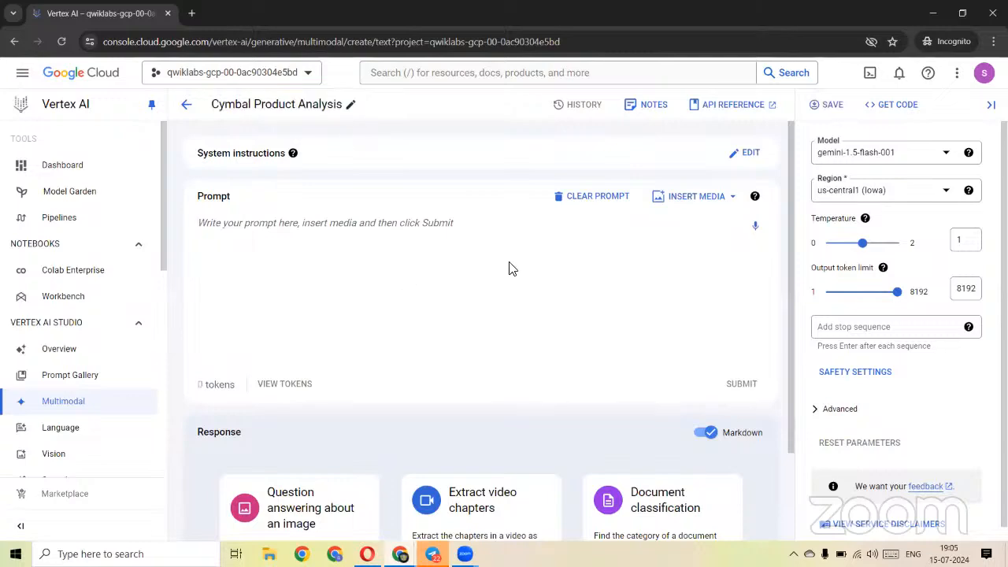
Insert the saved PNG product image from the Desktop into the prompt.
key("alt+Tab")
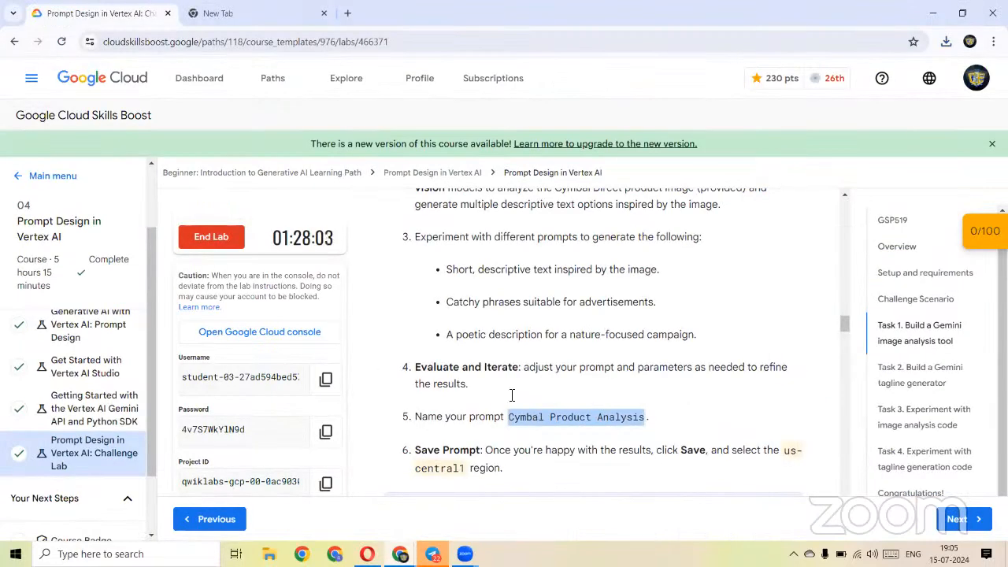
scroll(532, 350, "down", 2)
key("alt+Tab")
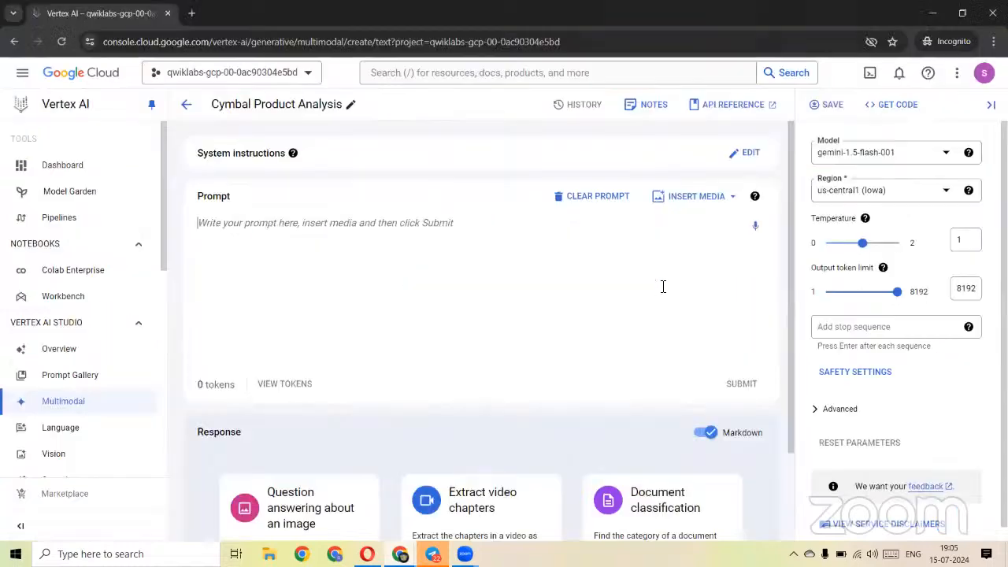
left_click(695, 198)
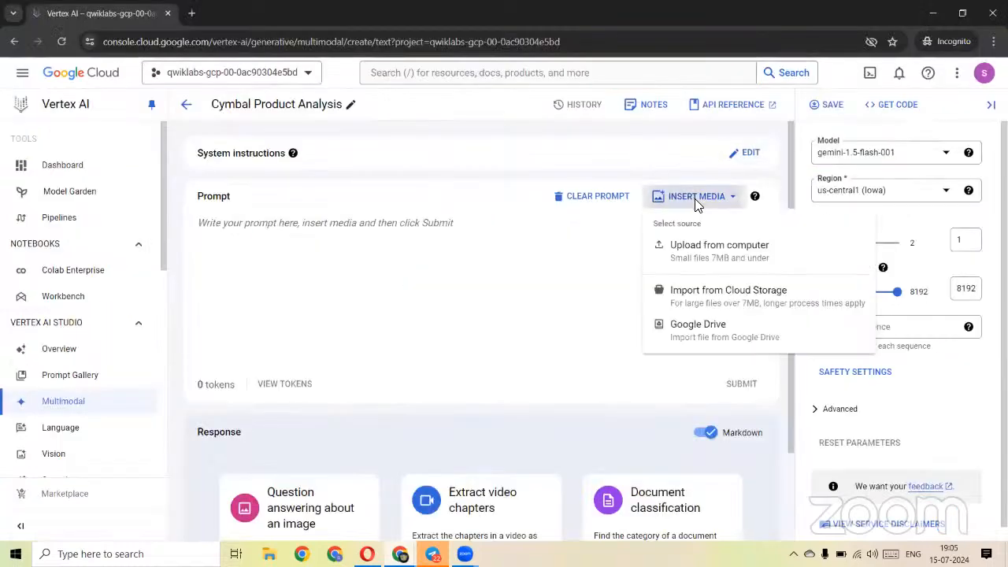
left_click(700, 250)
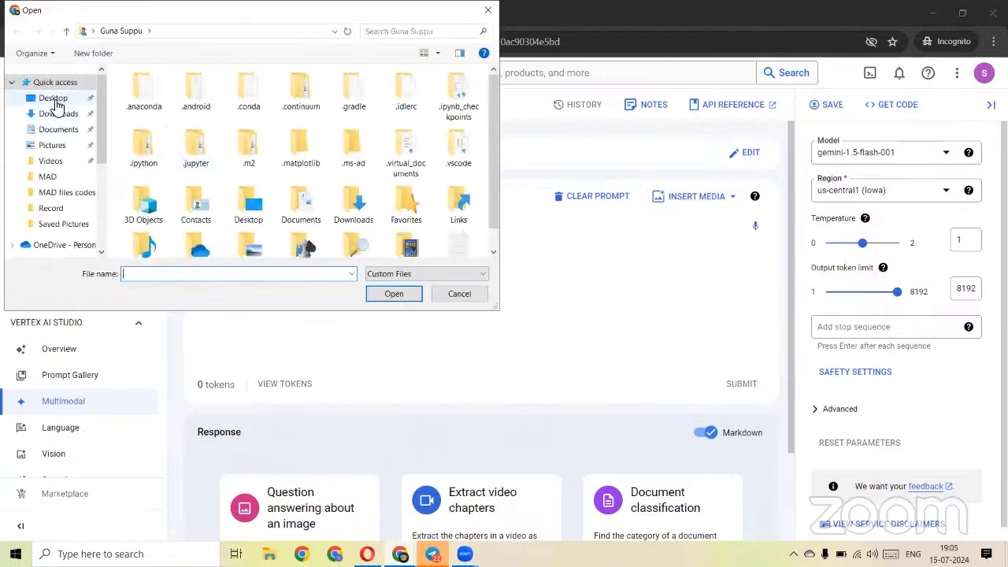
left_click(55, 102)
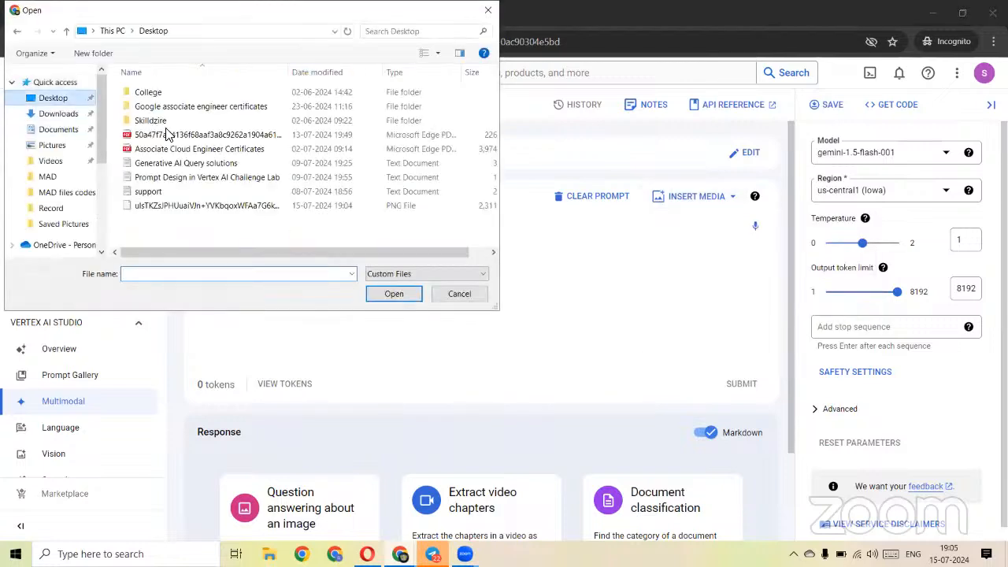
left_click(187, 207)
left_click(386, 292)
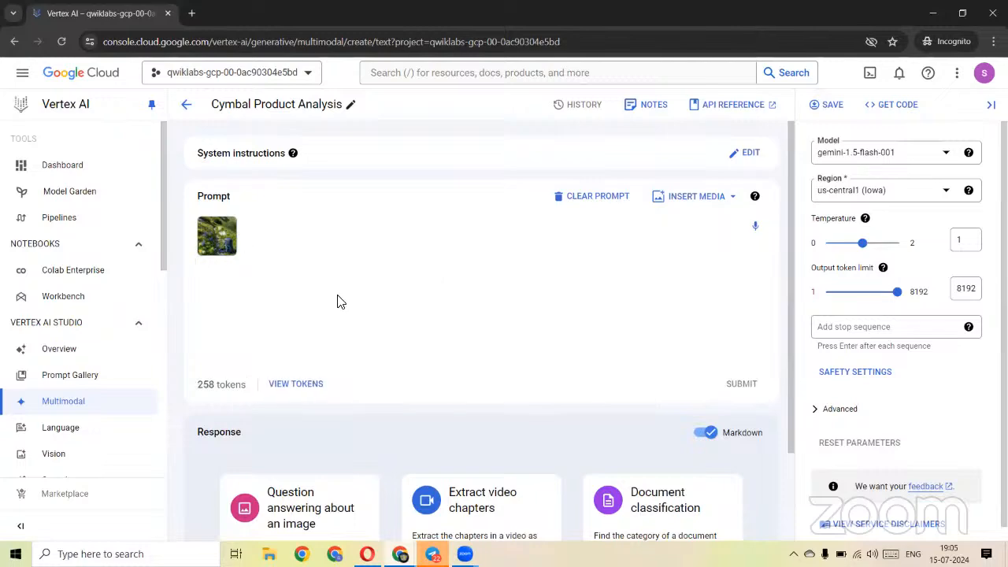
Add "Short, descriptive text inspired by the image." from the lab instructions below the image and submit the prompt.
key("alt+Tab")
scroll(551, 302, "up", 3)
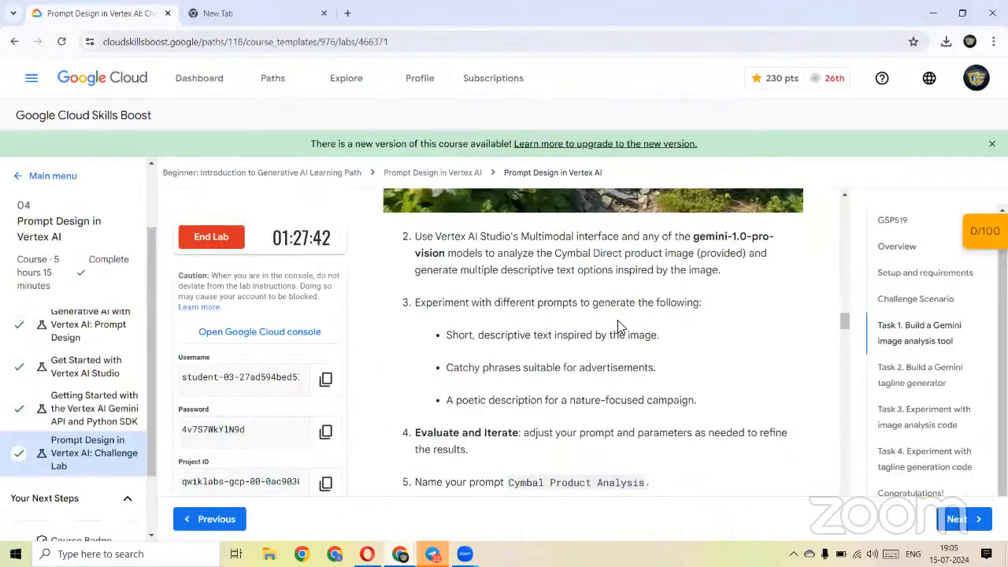
left_click_drag(660, 337, 452, 340)
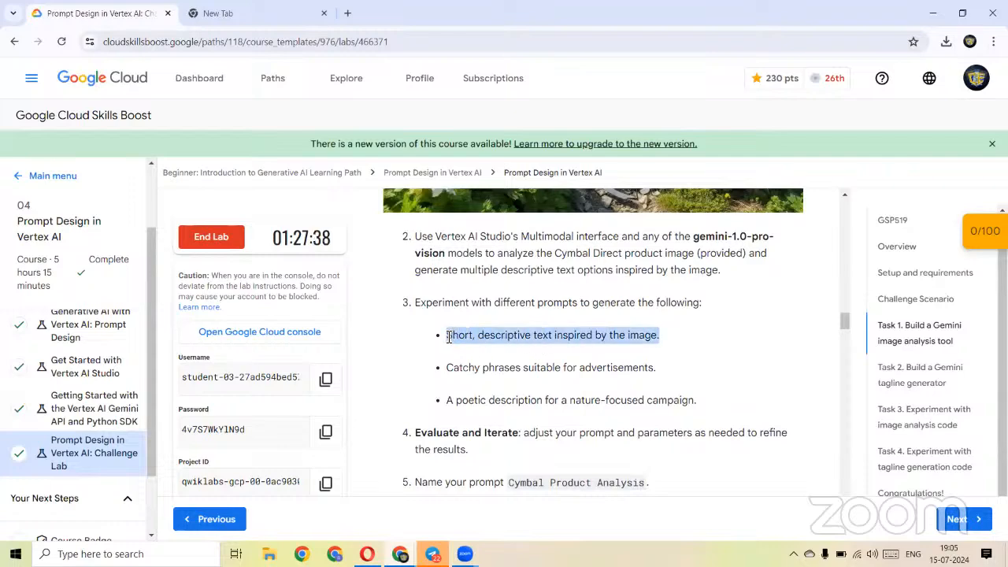
key("alt+Tab")
type("Short, descriptive text inspired by the image.")
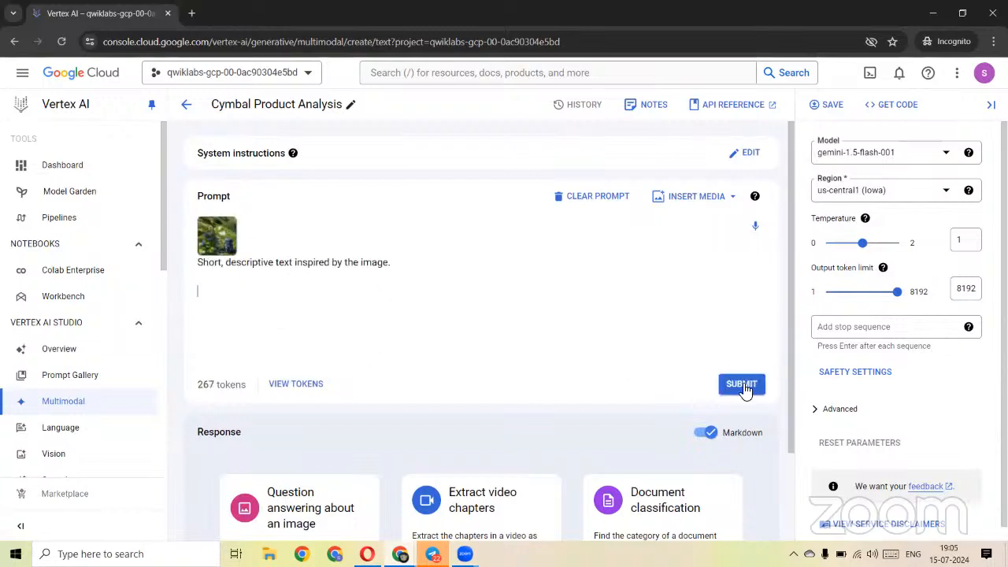
key("BackSpace")
left_click(740, 384)
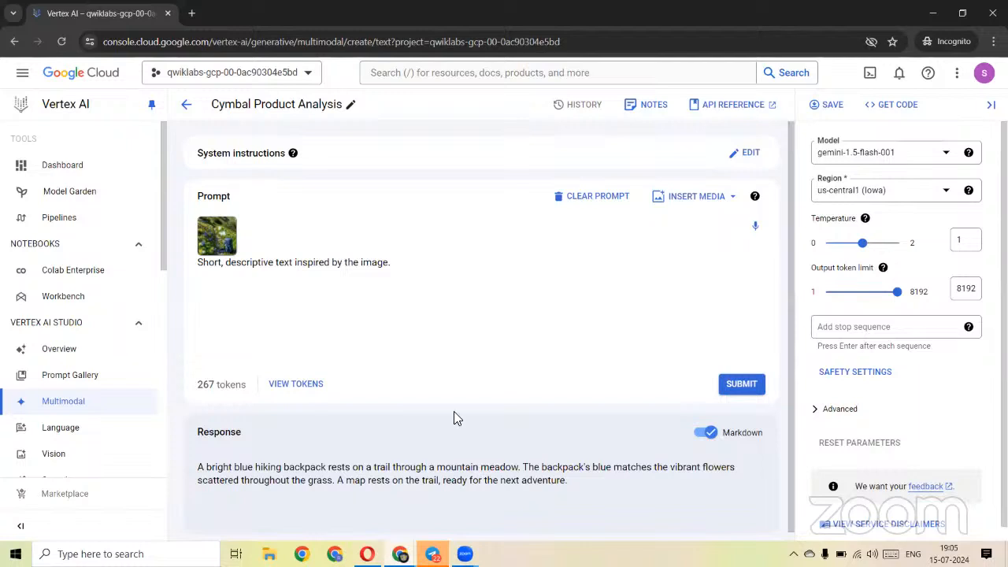
Replace the prompt text with "Catchy phrases suitable for advertisements." copied from the lab instructions and submit the prompt.
scroll(362, 409, "down", 1)
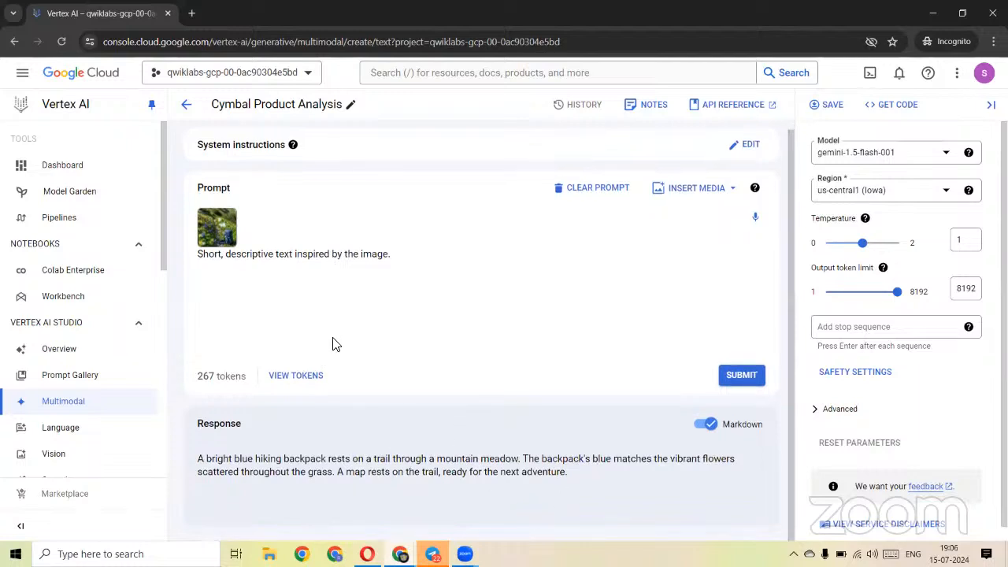
left_click_drag(573, 471, 201, 455)
left_click(598, 474)
key("alt+Tab")
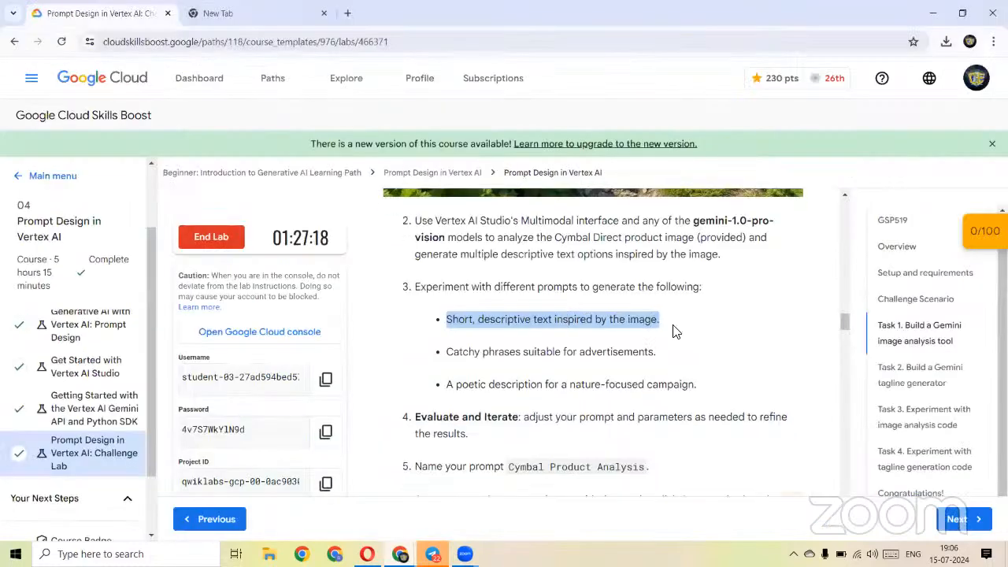
scroll(666, 302, "down", 1)
left_click_drag(662, 303, 449, 305)
key("ctrl+c")
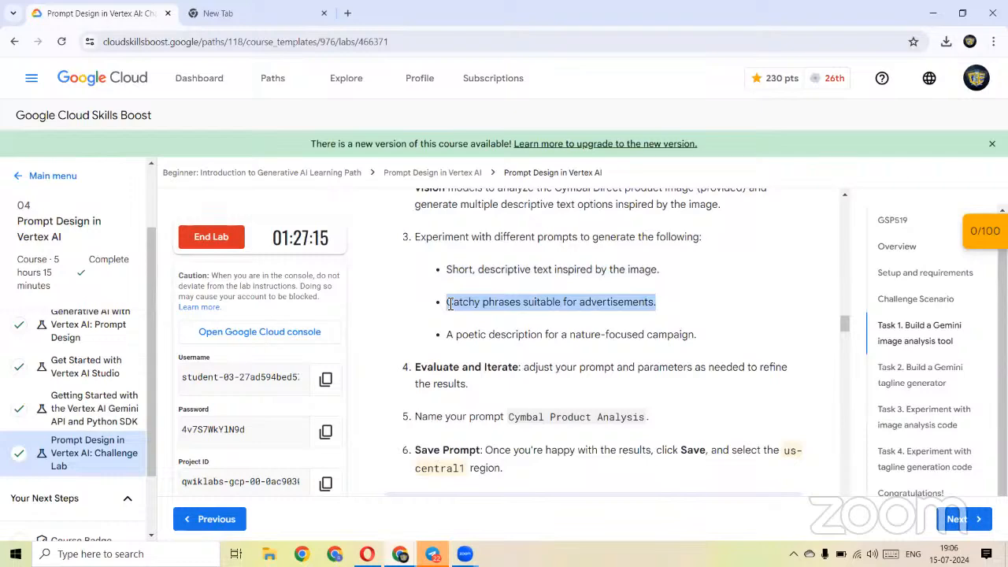
key("alt+Tab")
left_click_drag(391, 254, 201, 253)
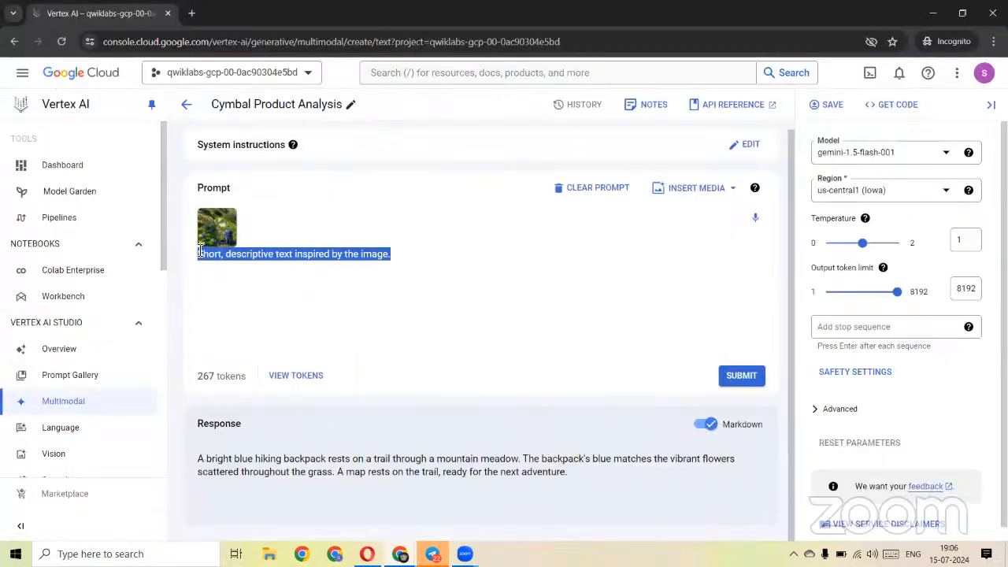
key("ctrl+v")
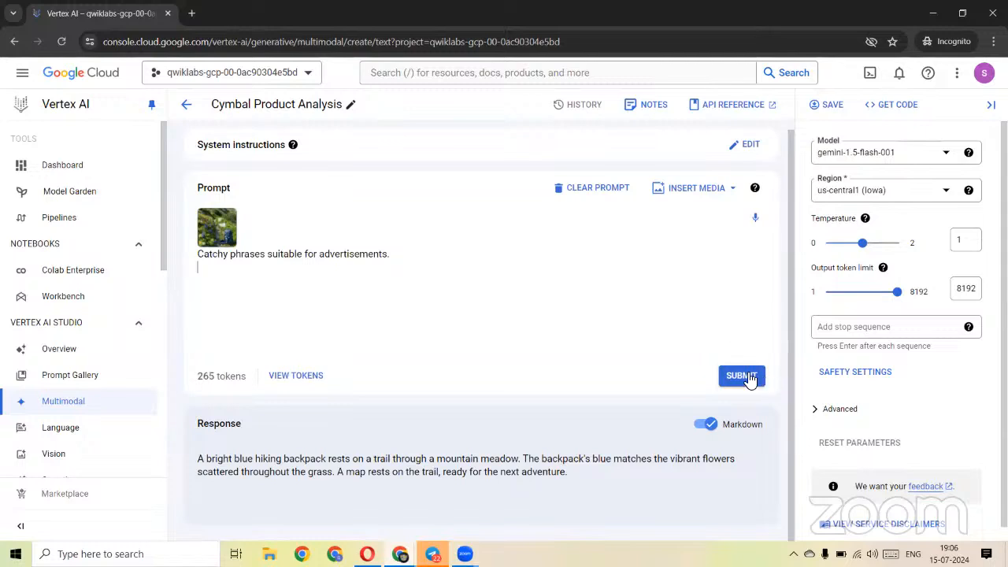
left_click(750, 379)
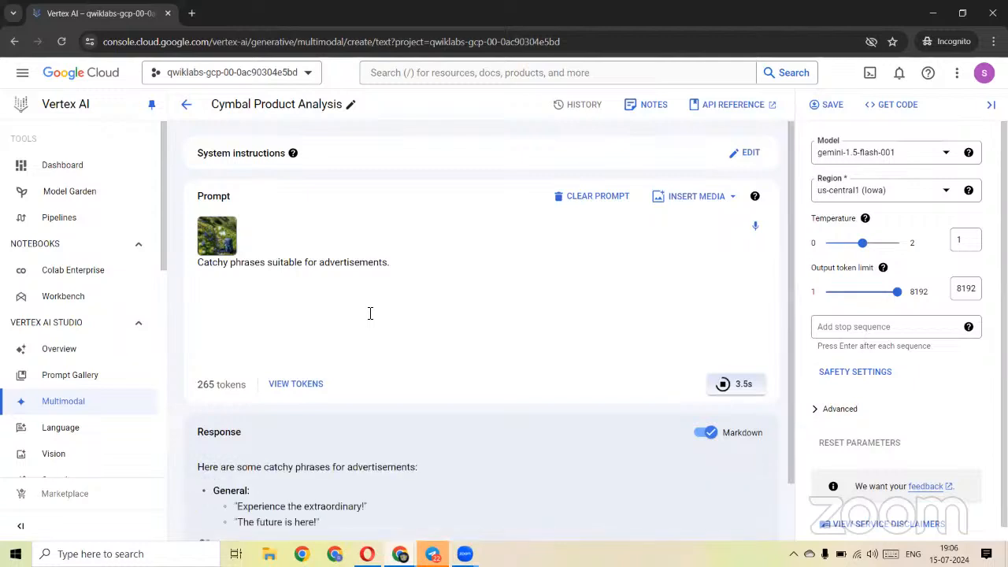
Replace the prompt text with "A poetic description for a nature-focused campaign." copied from the lab instructions and submit the prompt.
scroll(295, 382, "down", 1)
scroll(241, 390, "down", 1)
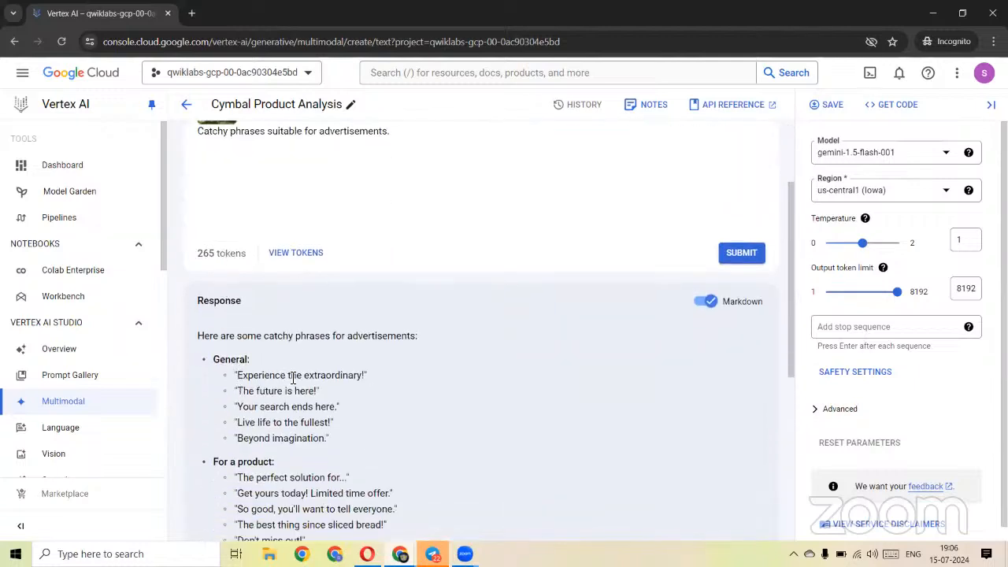
scroll(243, 174, "up", 1)
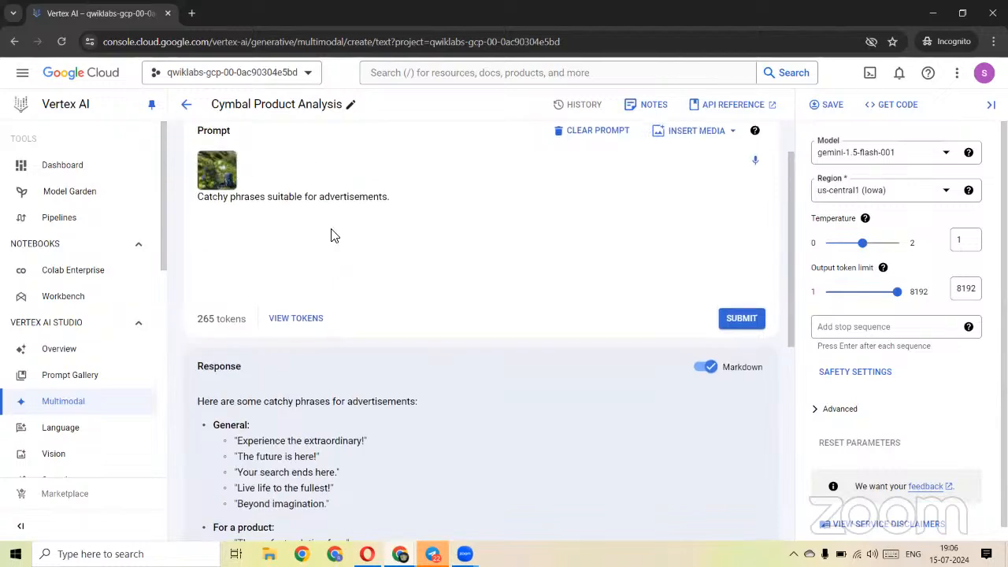
key("alt+Tab")
left_click_drag(702, 339, 447, 335)
key("ctrl+c")
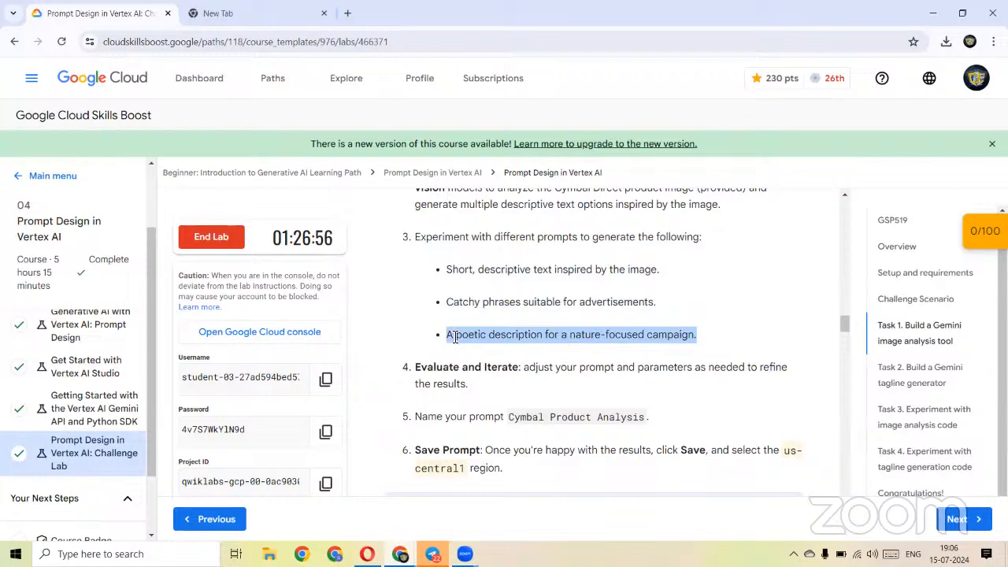
key("alt+Tab")
left_click_drag(390, 197, 201, 200)
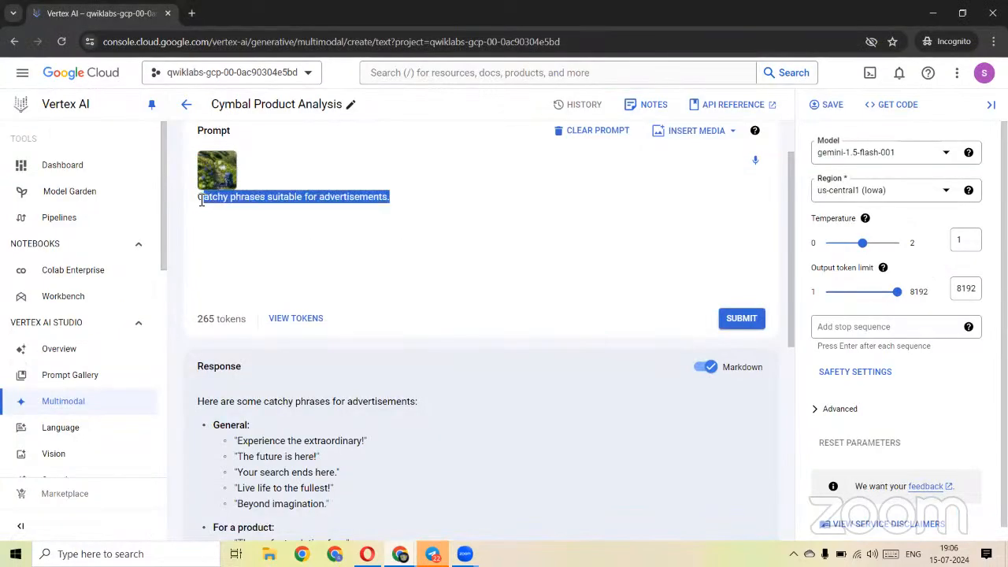
key("ctrl+v")
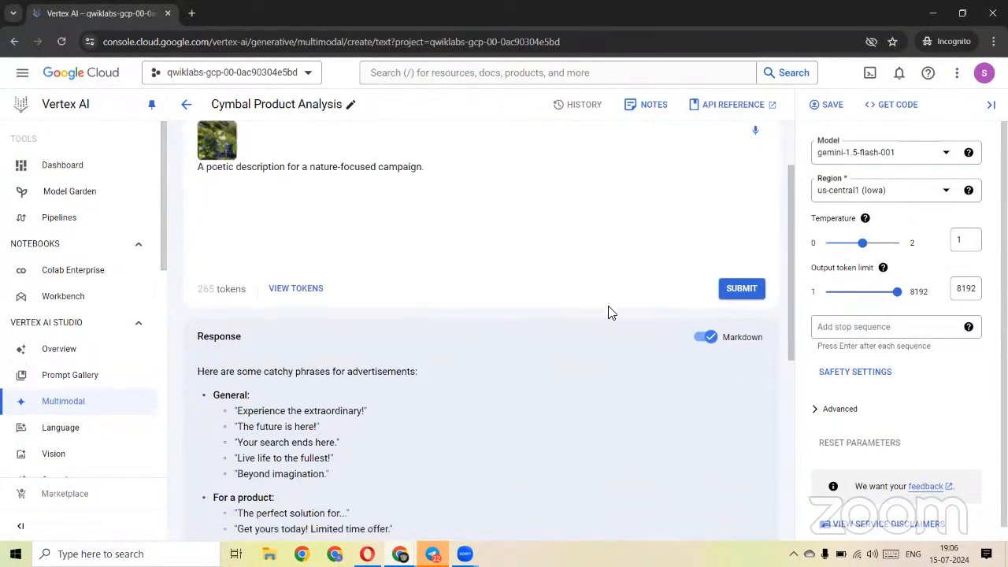
left_click(740, 289)
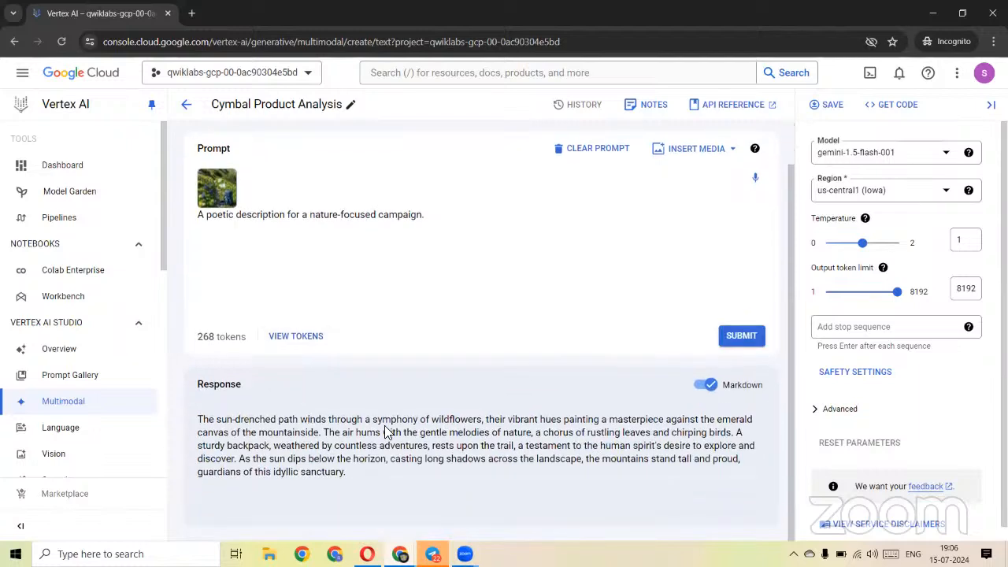
Set the output token limit to 50 and resubmit the poetic description prompt.
scroll(414, 255, "up", 1)
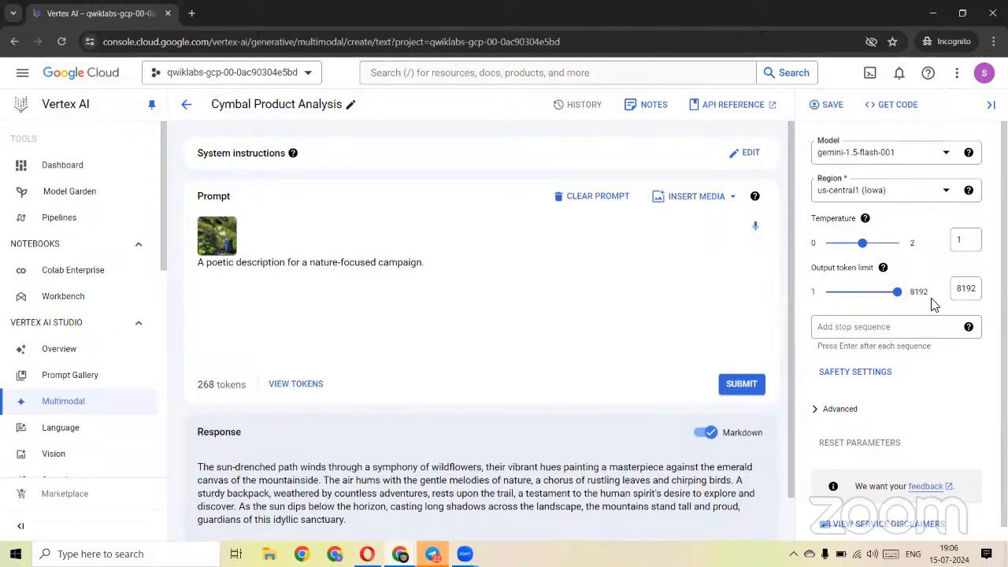
left_click_drag(897, 291, 827, 296)
left_click_drag(827, 293, 836, 291)
left_click(976, 288)
double_click(976, 289)
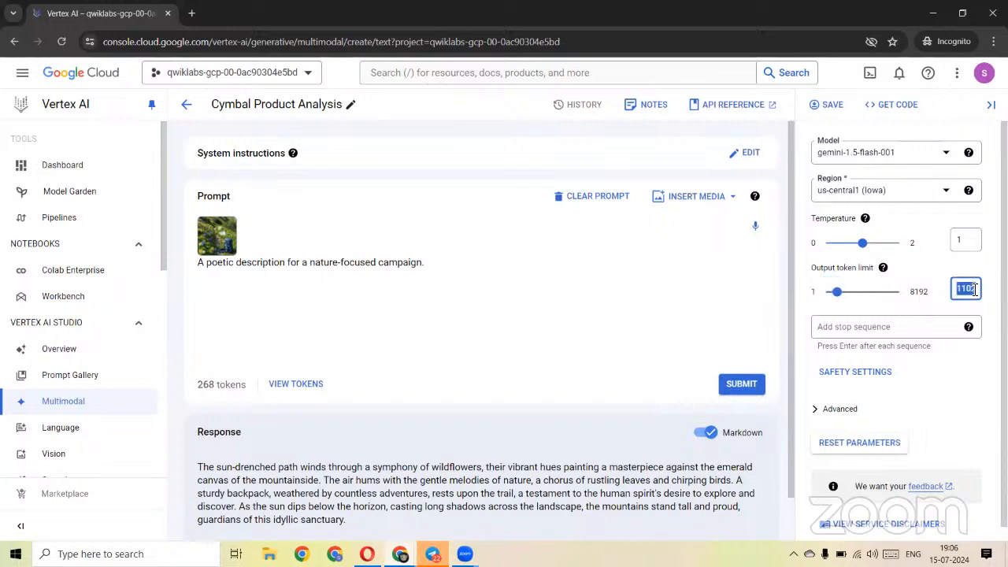
type("50")
left_click(751, 385)
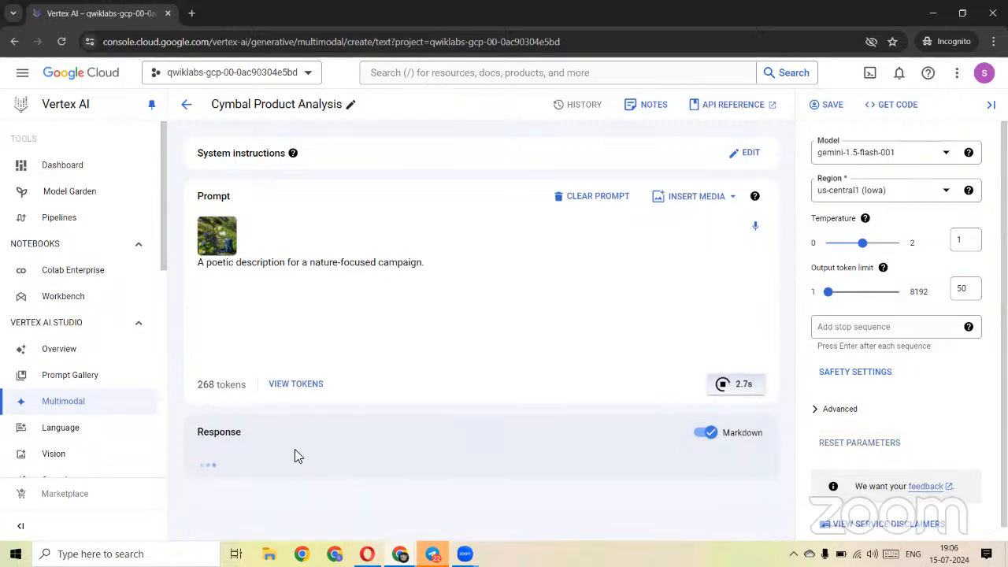
left_click_drag(631, 469, 197, 458)
left_click(643, 482)
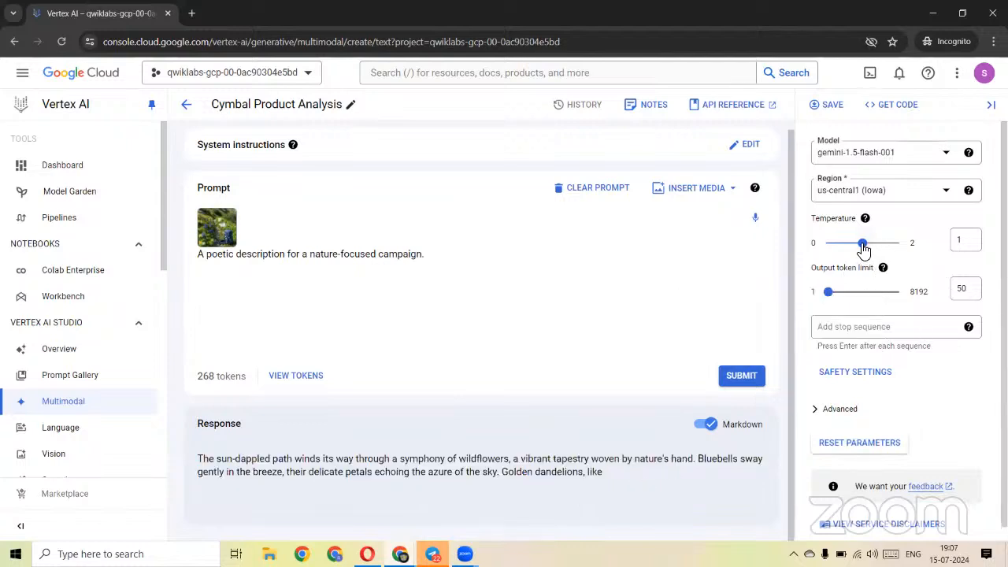
Set the temperature to 0.5 and submit the prompt again to regenerate the poetic response.
left_click(970, 241)
key("BackSpace")
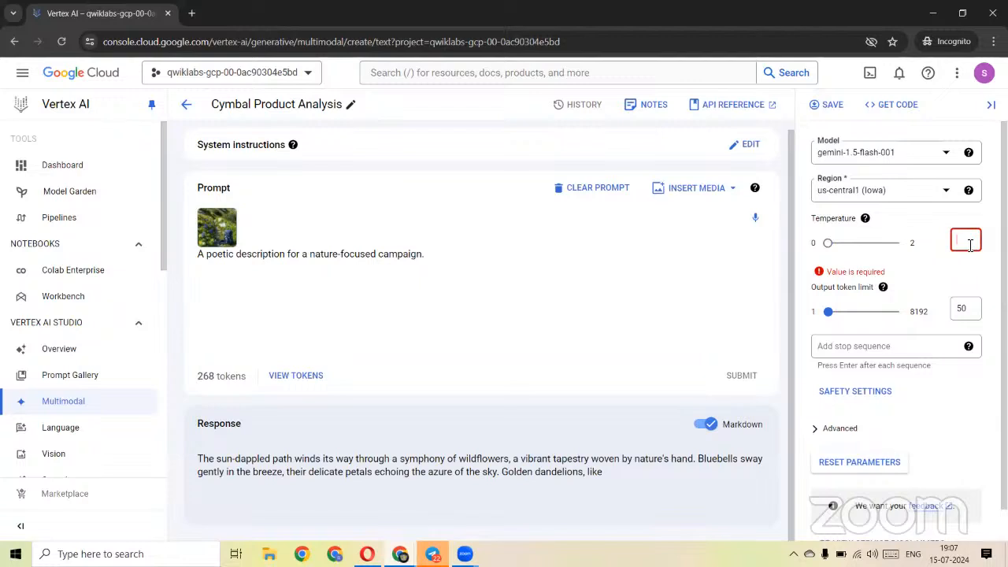
type("0.5")
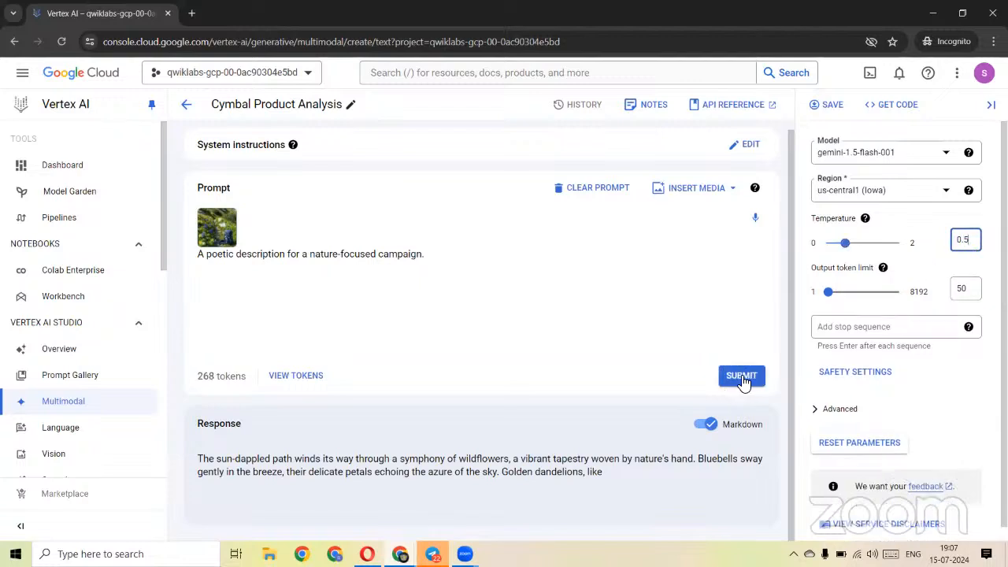
left_click(741, 375)
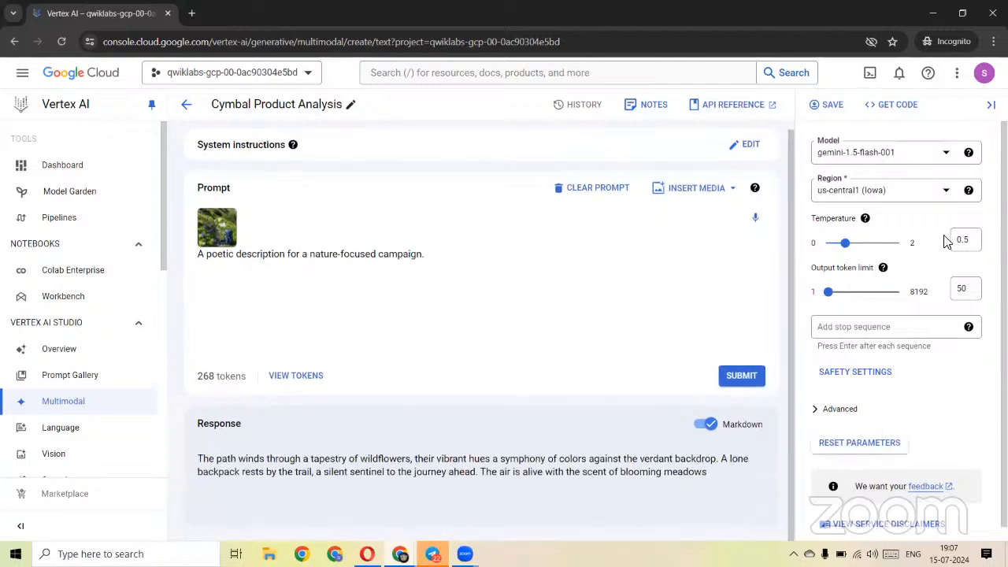
mouse_move(866, 218)
left_click_drag(198, 458, 736, 479)
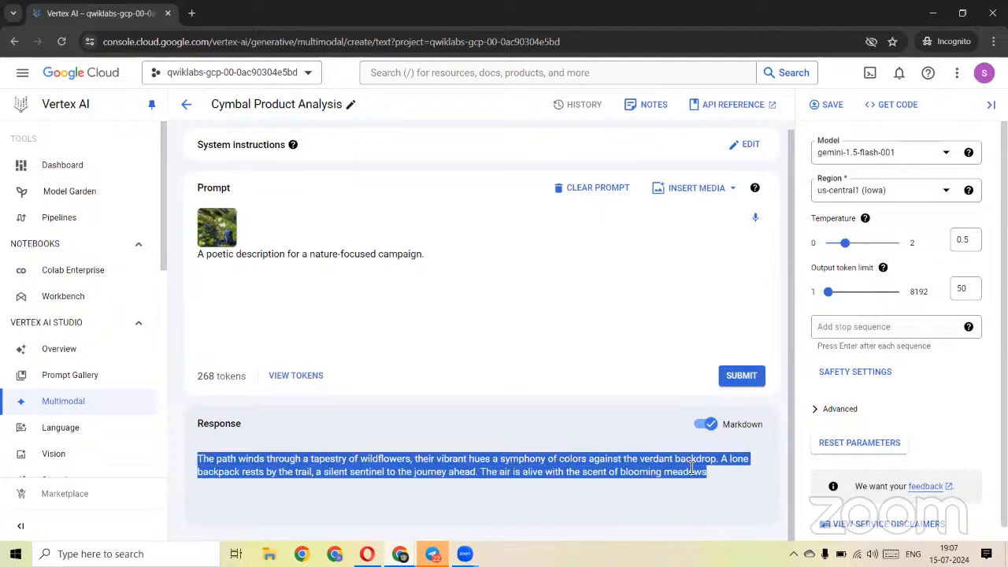
left_click(708, 471)
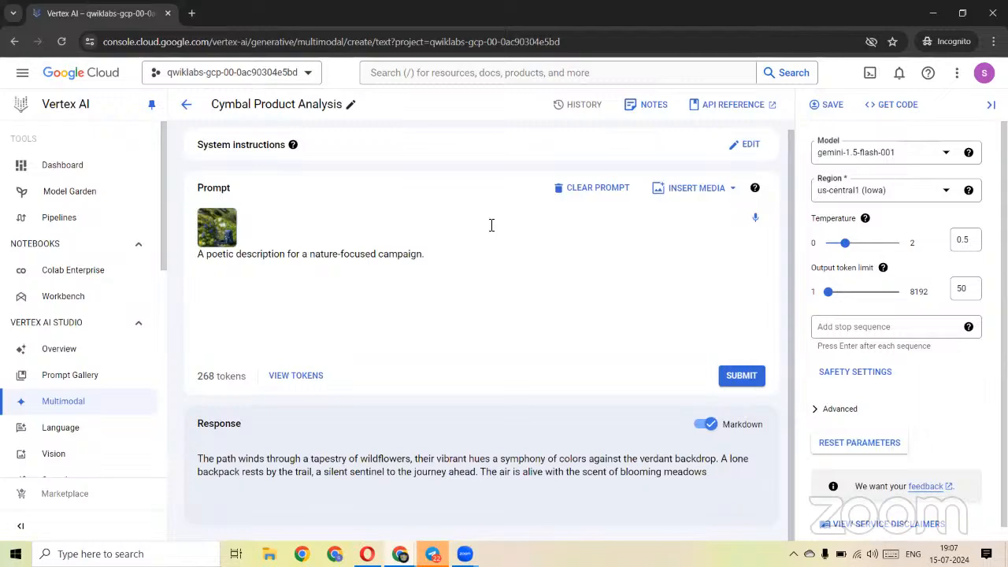
Check the required model in the lab instructions and switch the prompt's model to gemini-1.0-pro-vision-001.
key("alt+Tab")
scroll(559, 303, "down", 1)
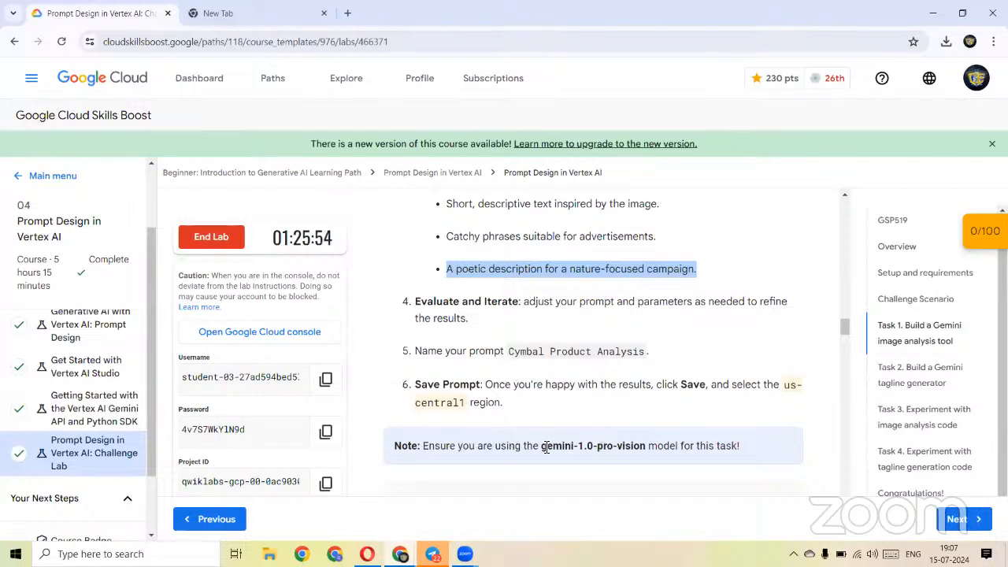
left_click_drag(541, 446, 648, 446)
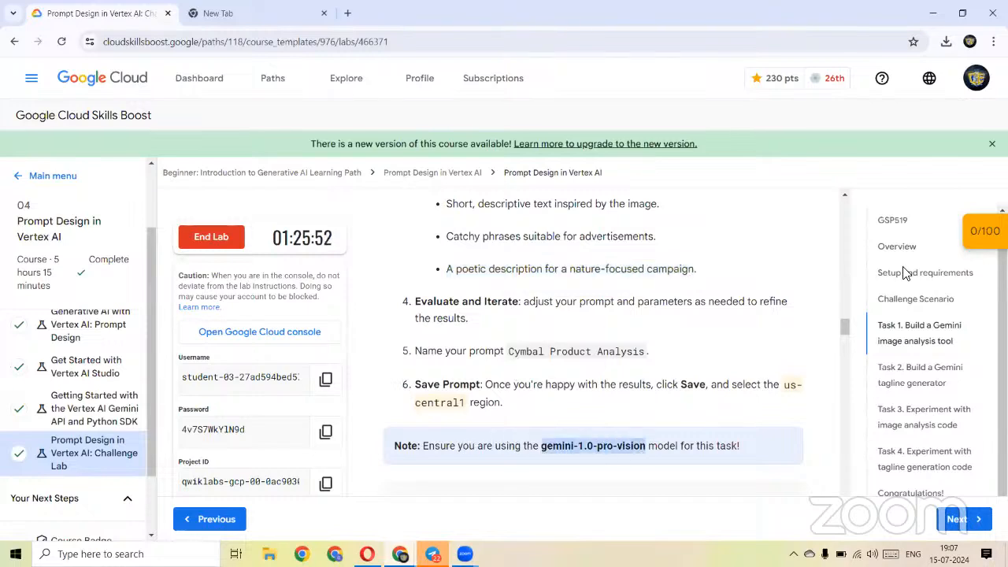
key("alt+Tab")
left_click(944, 155)
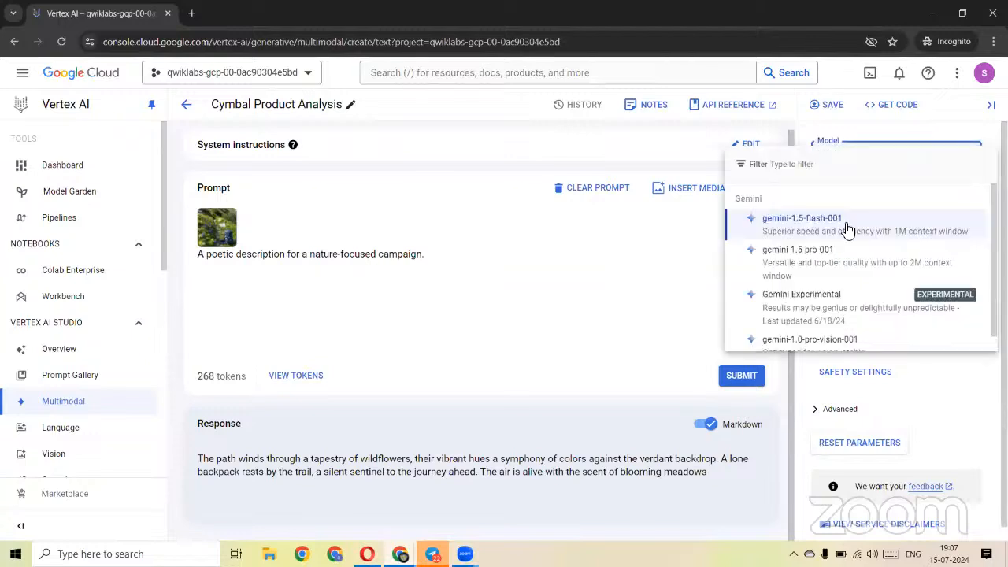
left_click(818, 346)
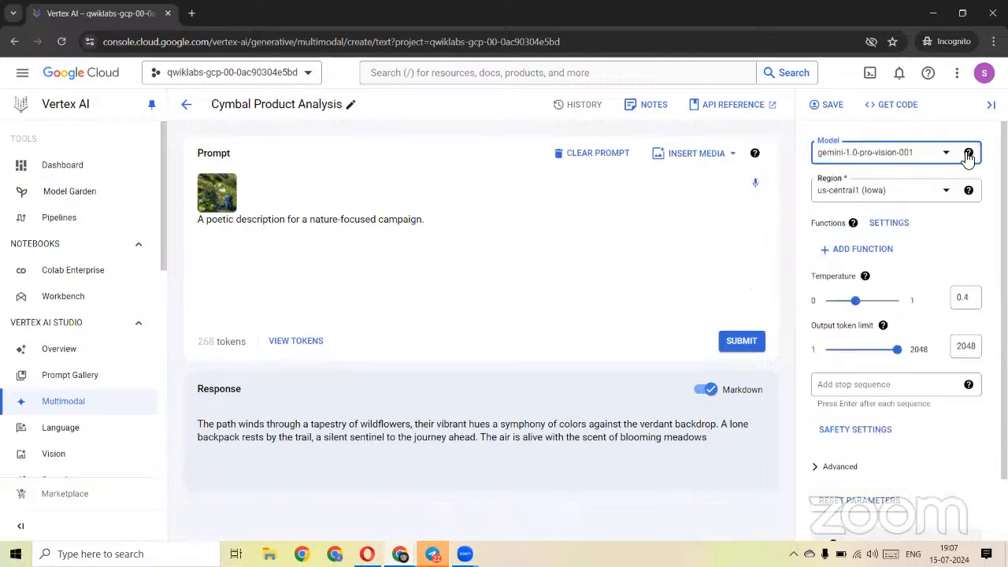
left_click(945, 162)
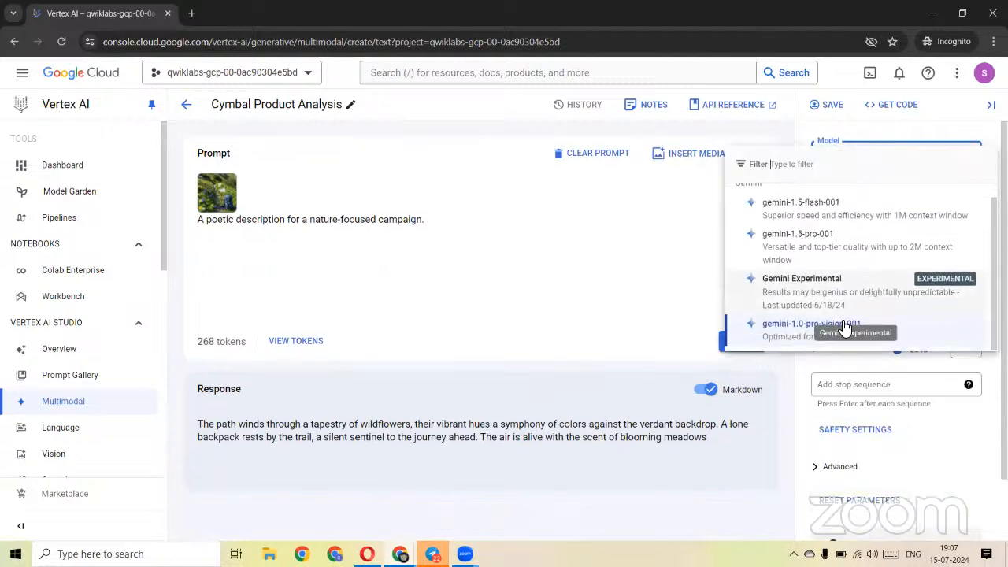
left_click(811, 330)
Check the required region in the lab instructions and select us-central1 (Iowa) for the prompt.
left_click(906, 193)
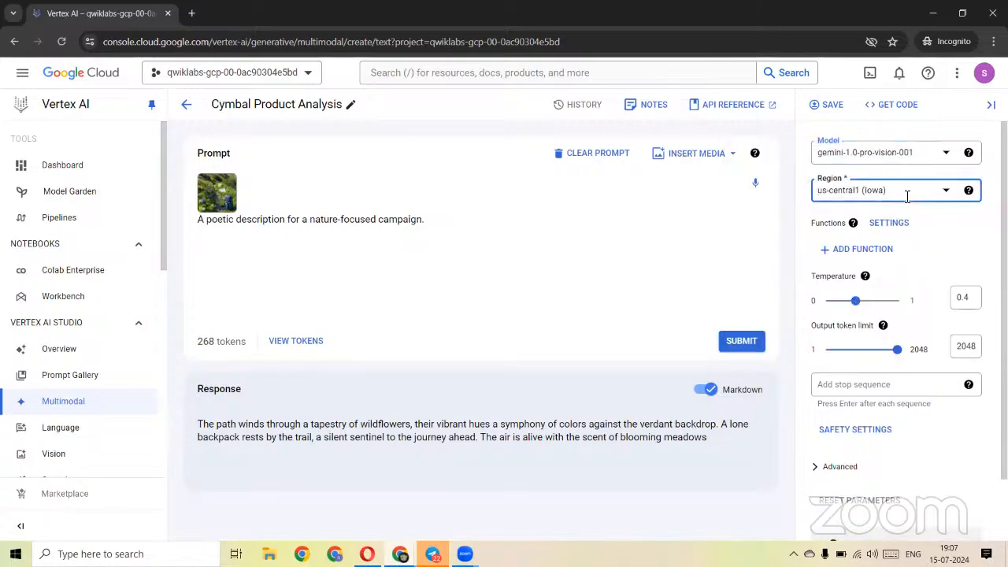
key("alt+Tab")
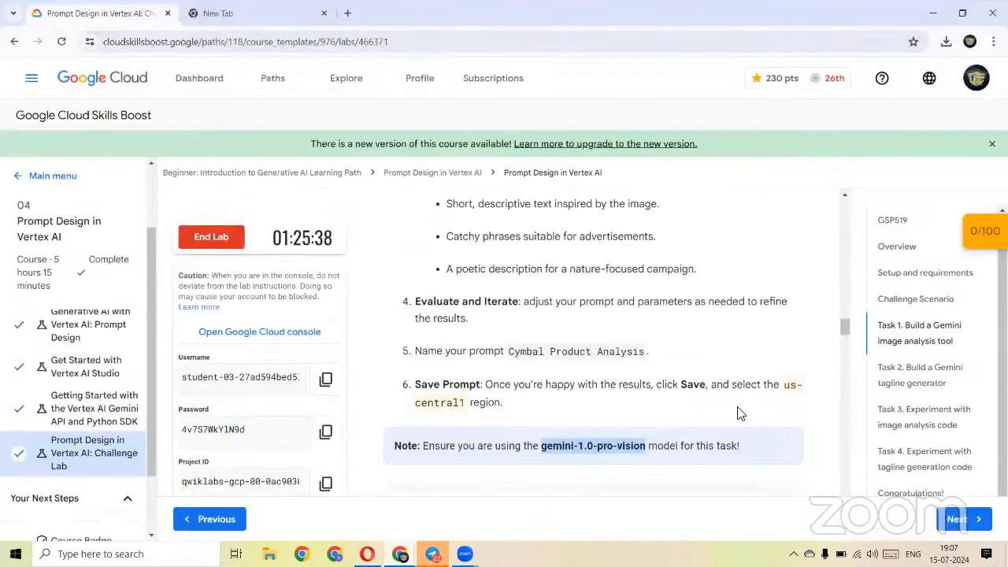
key("alt+Tab")
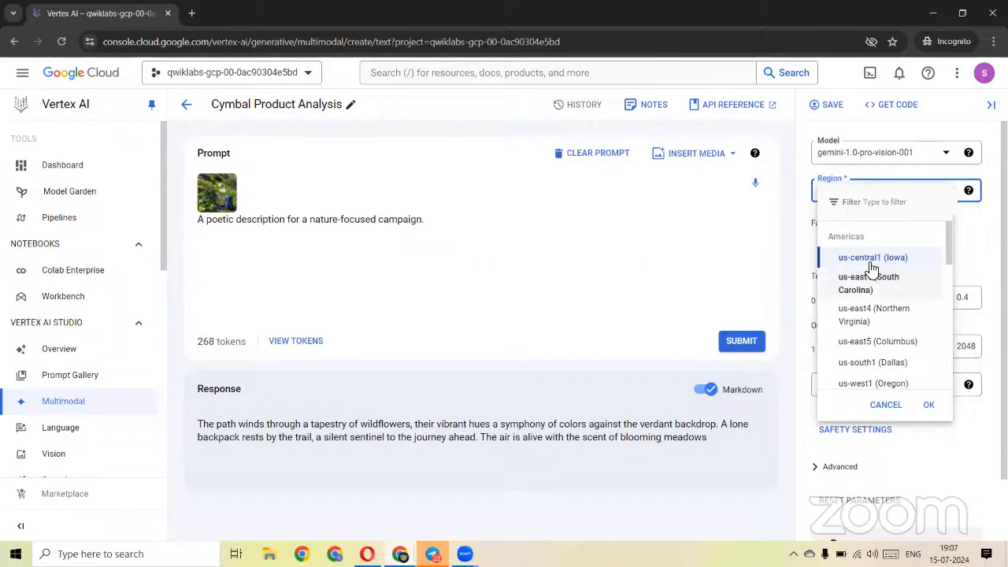
left_click(868, 265)
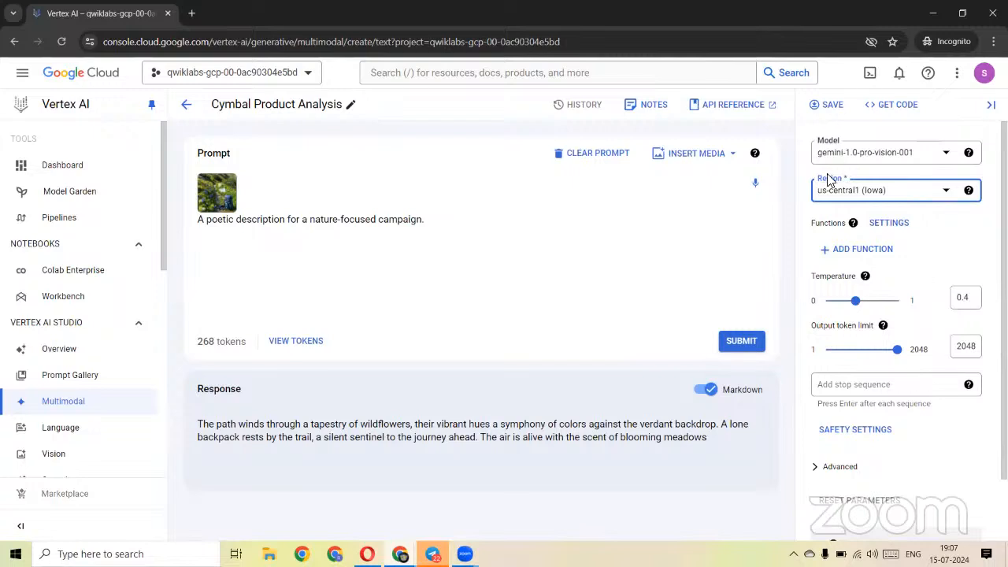
Save the prompt as Cymbal Product Analysis in the us-central1 (Iowa) region, checking the name against the lab instructions.
left_click(826, 105)
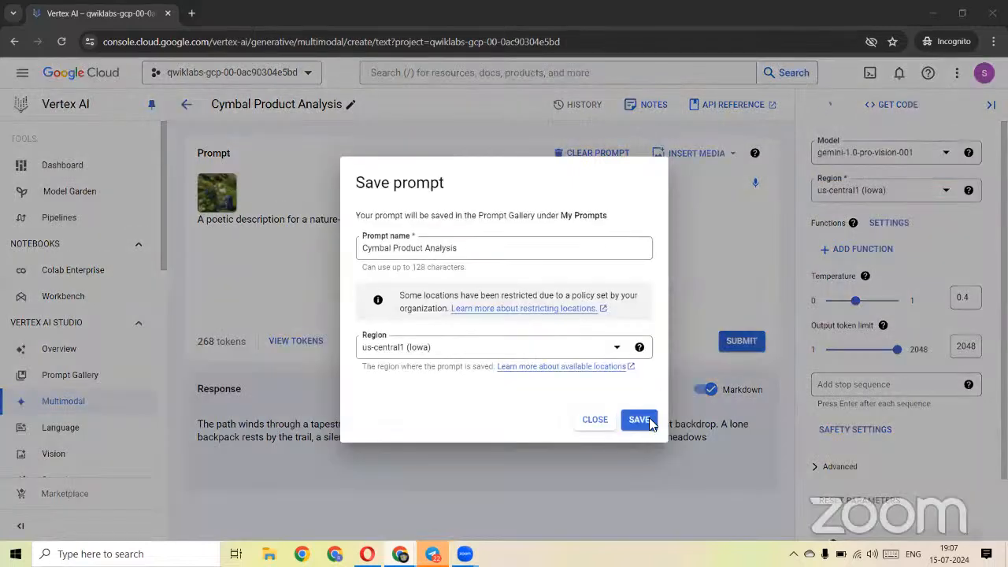
left_click_drag(483, 250, 358, 243)
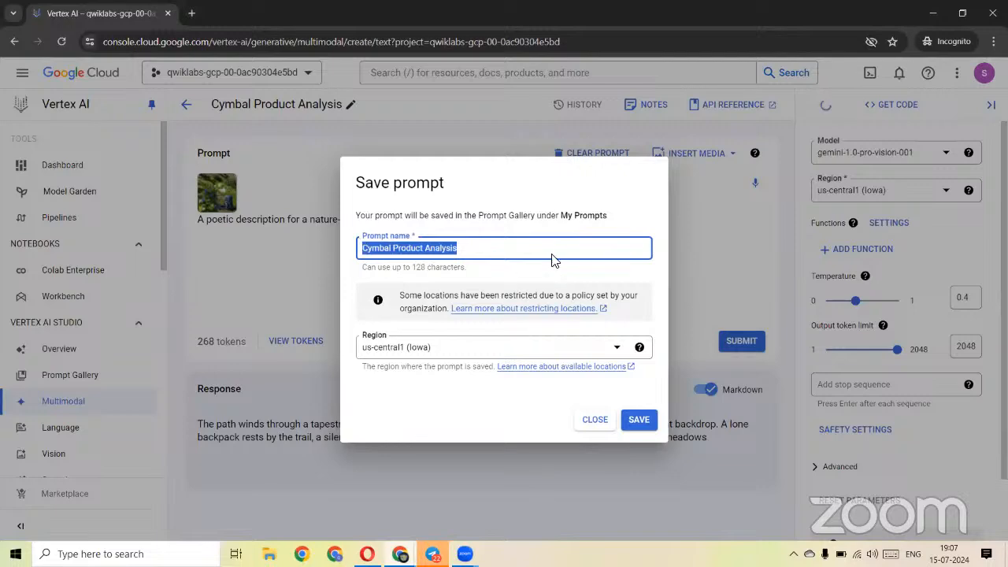
left_click(510, 249)
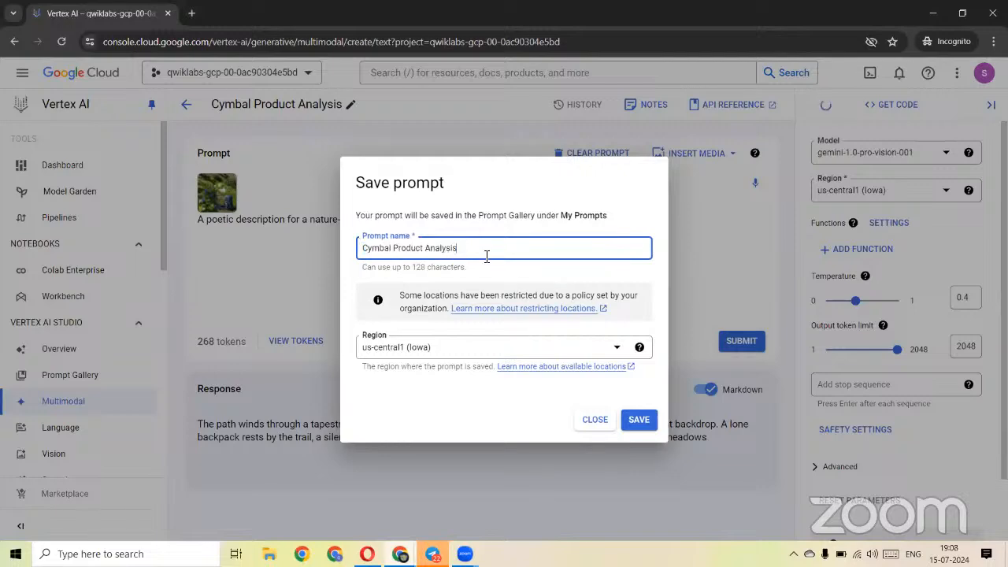
key("alt+Tab")
left_click_drag(508, 351, 647, 352)
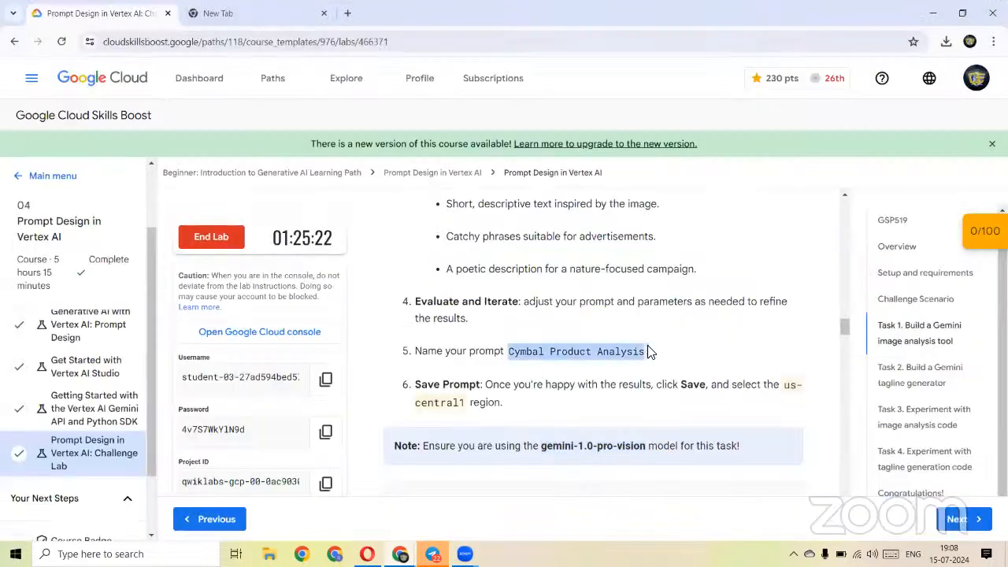
key("alt+Tab")
left_click(641, 424)
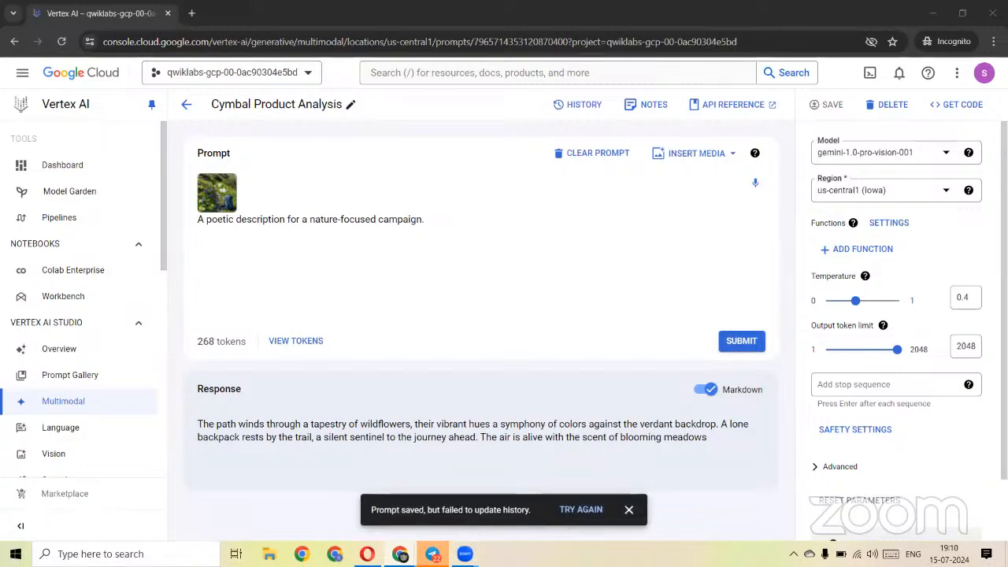
Return to the lab instructions and check the progress of the task Build a Gemini image analysis tool.
left_click(506, 216)
key("alt+Tab")
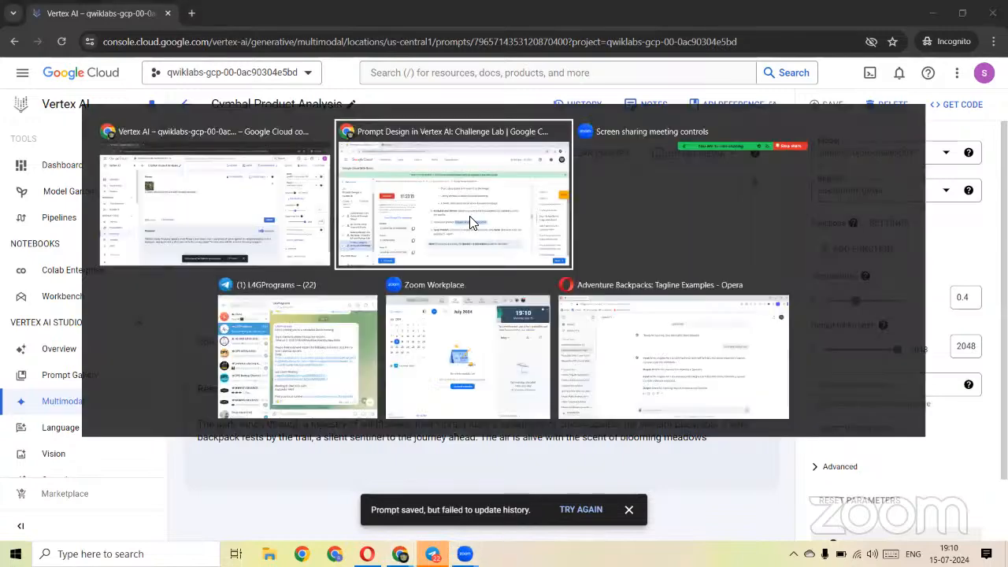
scroll(597, 354, "down", 3)
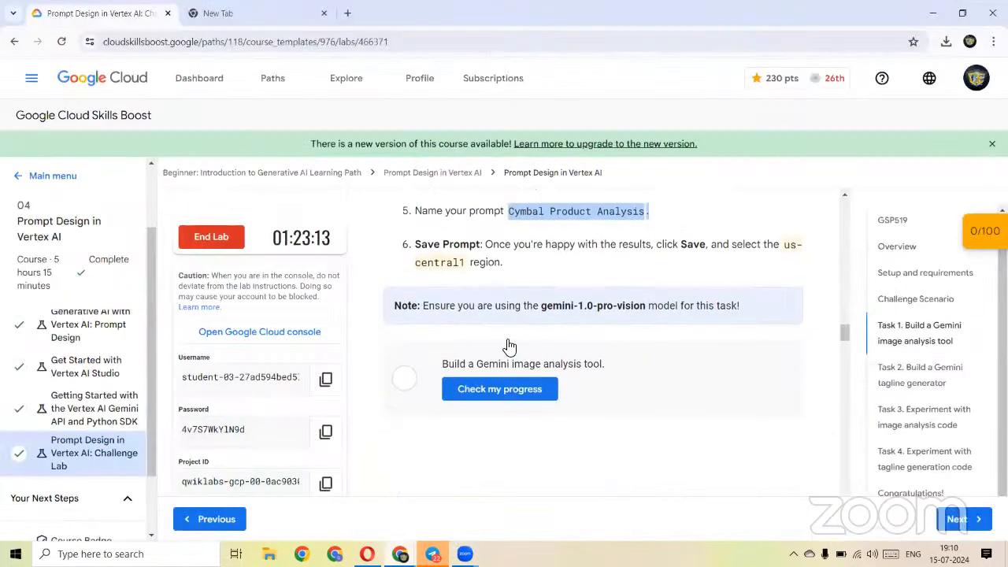
left_click(502, 337)
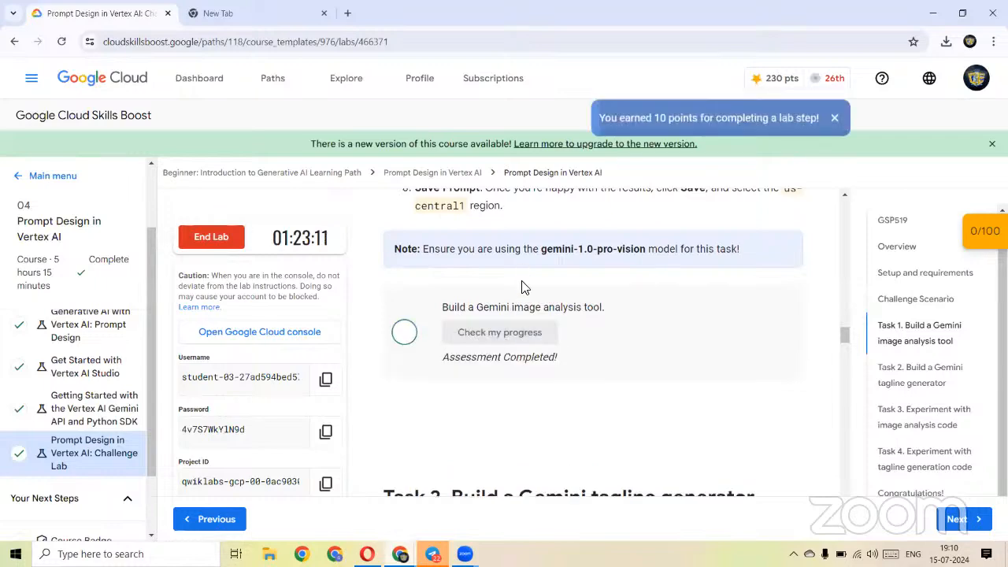
Read the Task 2 instructions for the Gemini tagline generator, including the required model, prompt type and customization parameters.
scroll(551, 331, "down", 1)
scroll(577, 275, "down", 1)
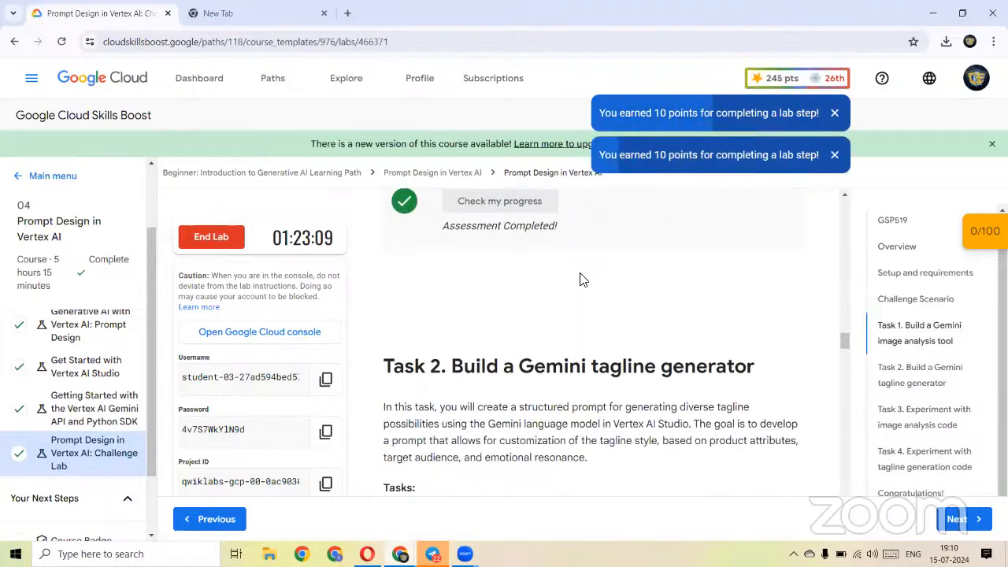
scroll(598, 311, "down", 1)
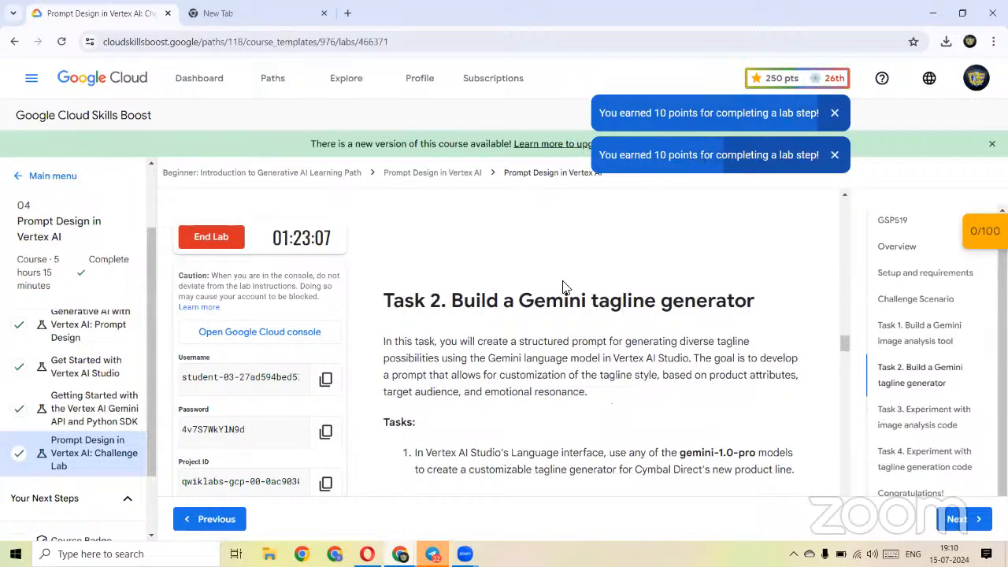
scroll(543, 365, "down", 2)
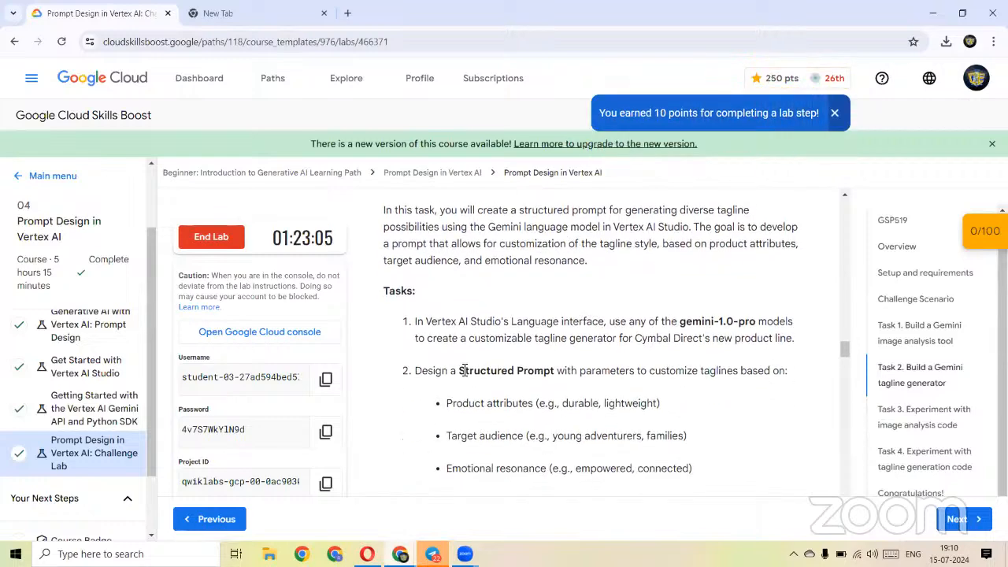
left_click_drag(465, 370, 554, 370)
left_click(495, 395)
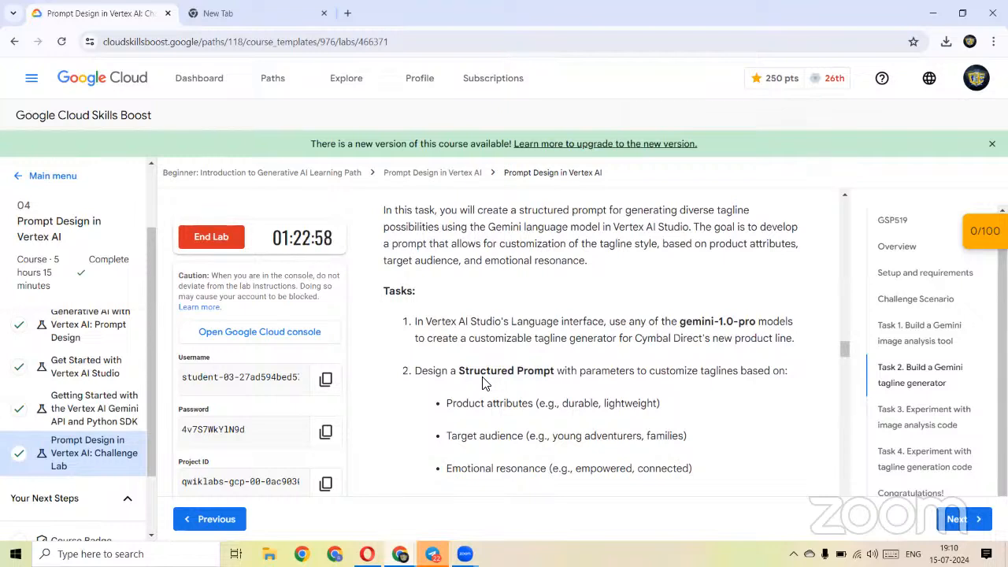
scroll(528, 339, "up", 1)
scroll(515, 376, "down", 1)
scroll(527, 357, "down", 1)
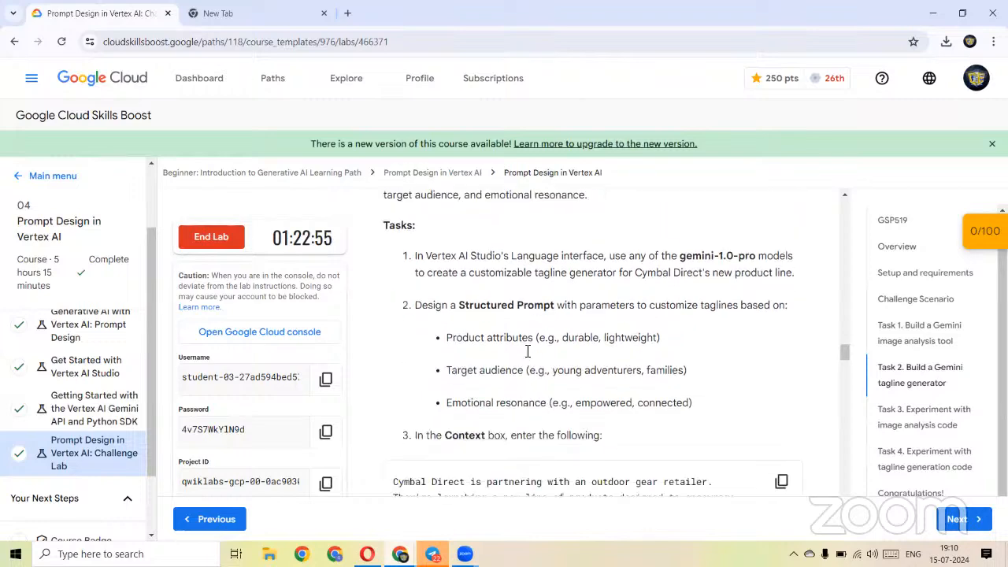
Switch to Vertex AI and create a new text prompt in the Language section.
key("alt+Tab")
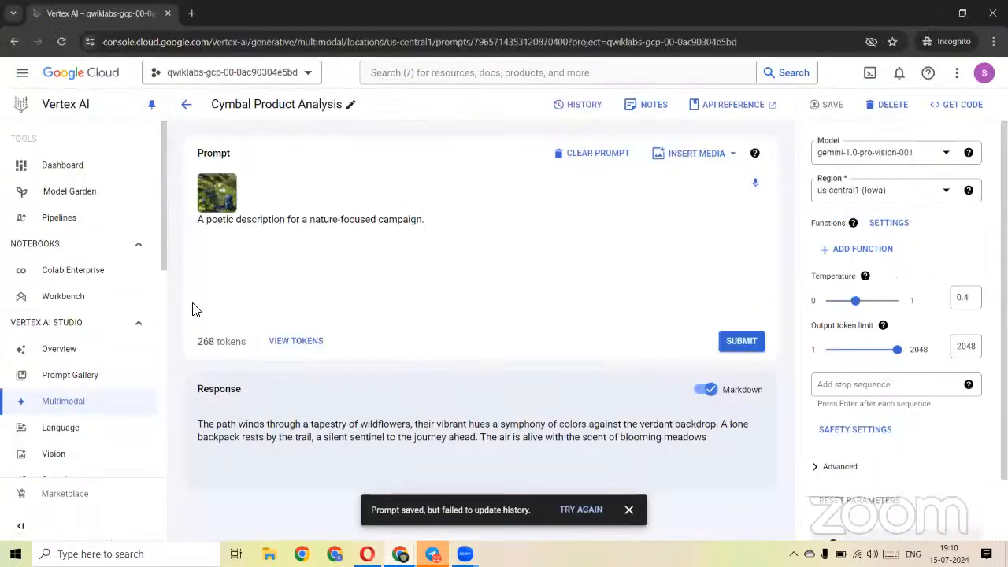
left_click(62, 428)
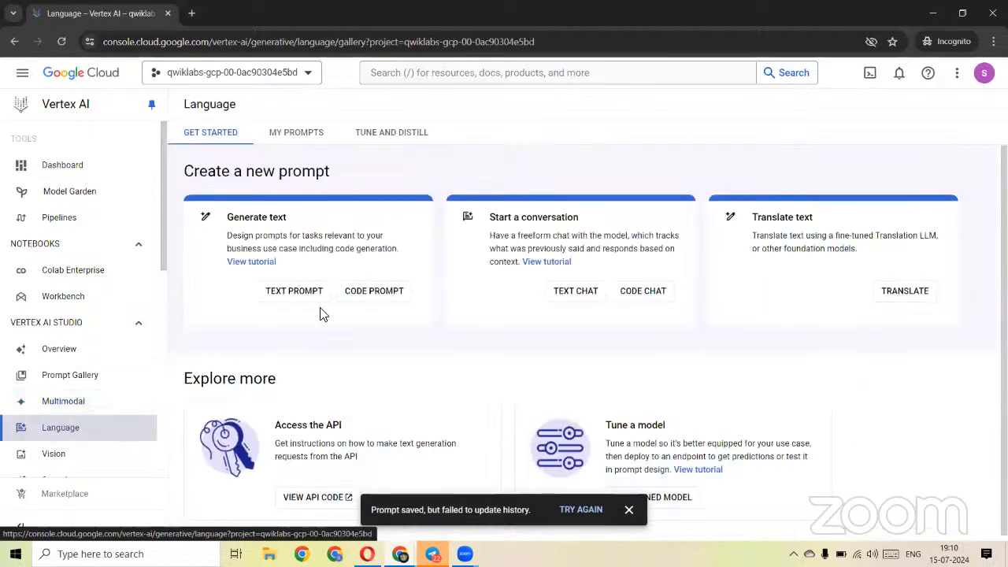
left_click(289, 292)
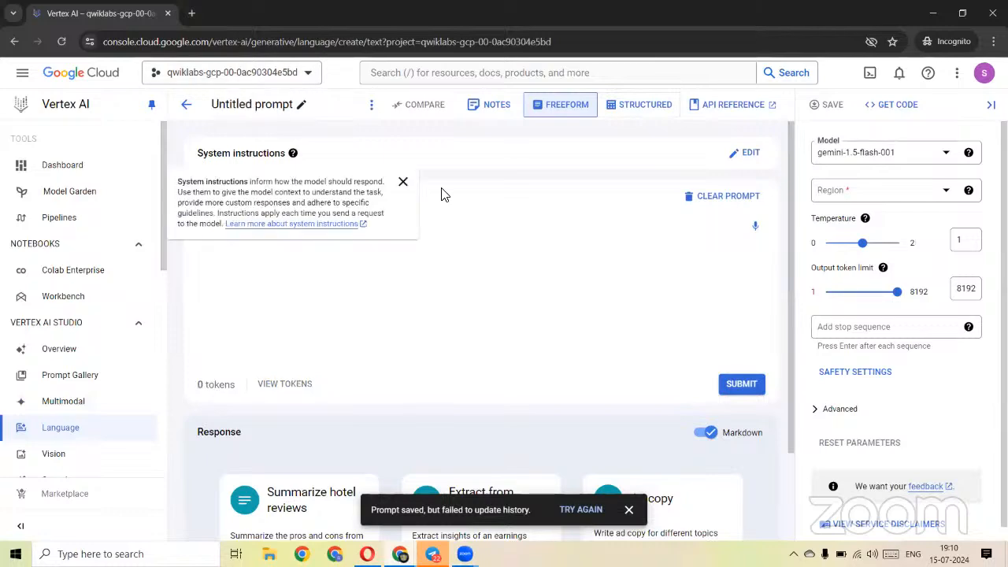
Find the required prompt name in the lab instructions and rename the new prompt Cymbal Tagline Generator Template.
key("alt+Tab")
scroll(677, 346, "down", 8)
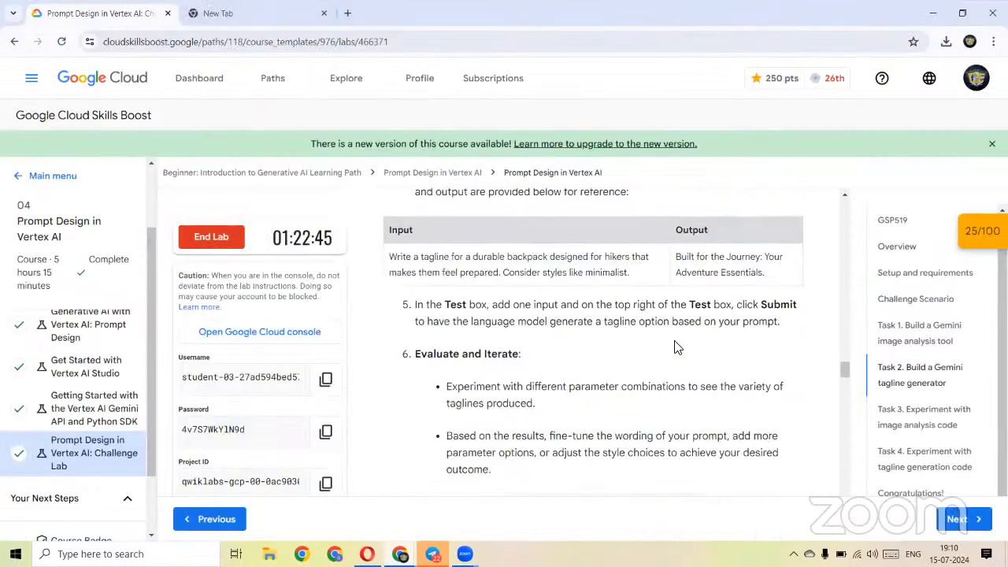
scroll(677, 347, "down", 1)
left_click_drag(509, 438, 704, 438)
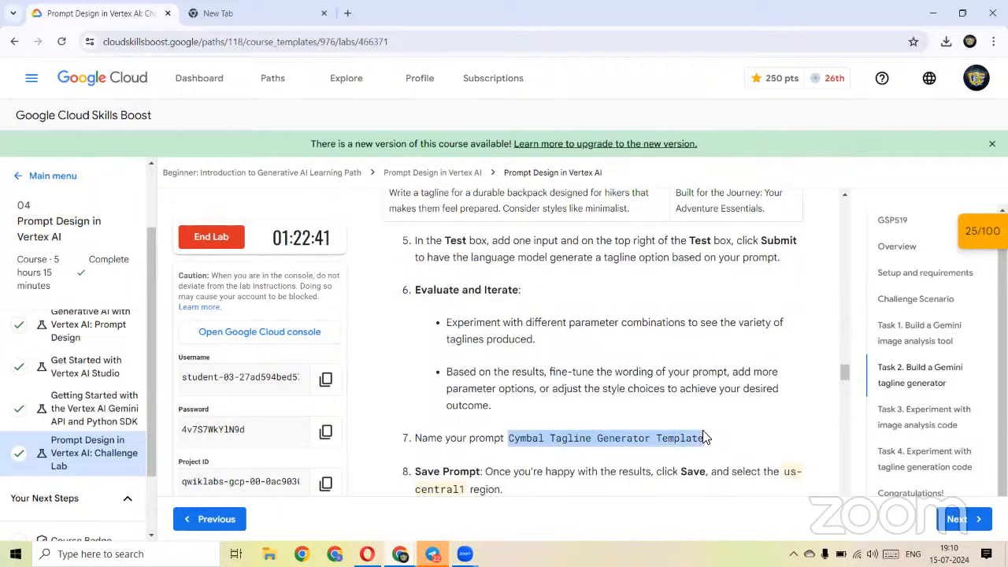
key("alt+Tab")
left_click(276, 105)
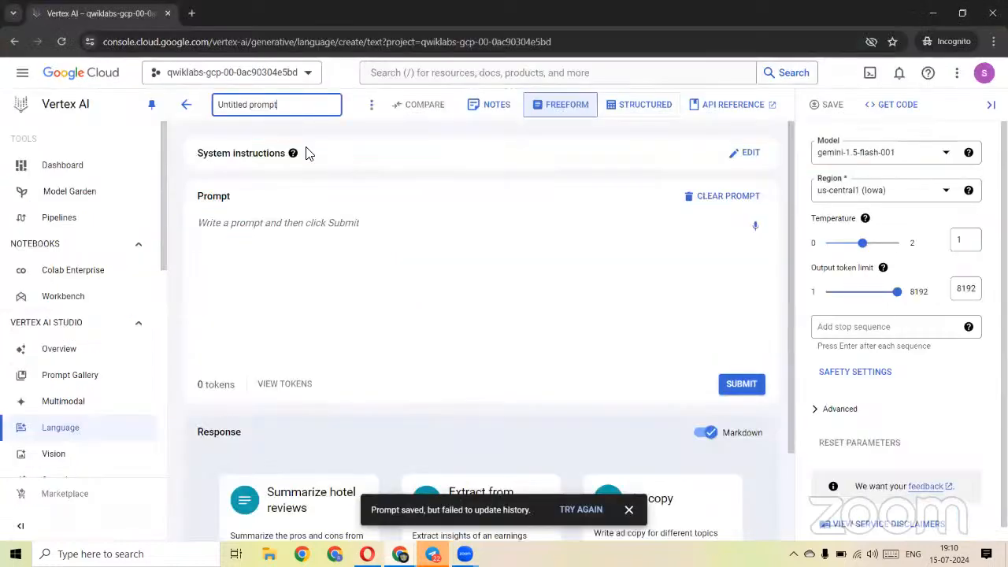
left_click_drag(288, 106, 211, 105)
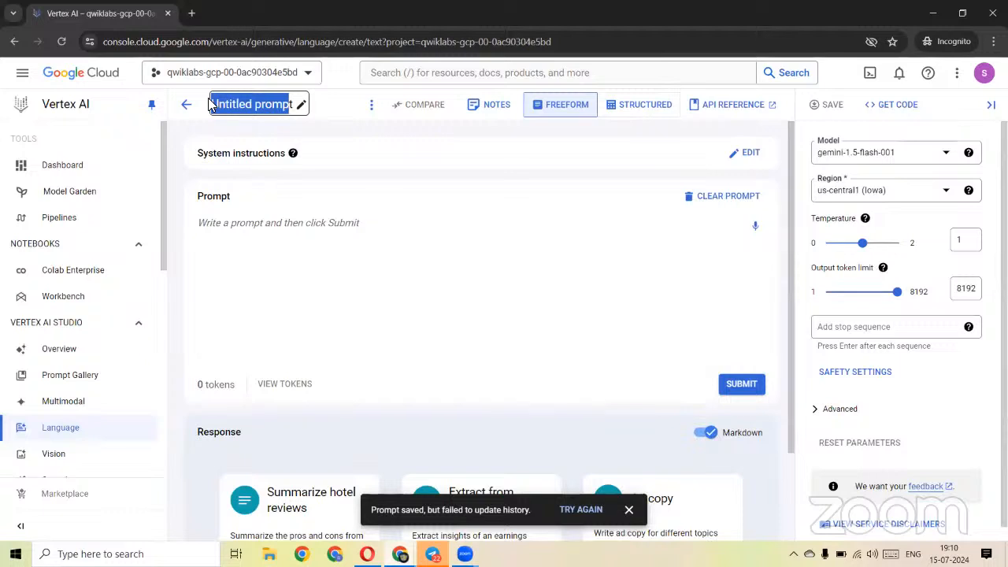
left_click(249, 101)
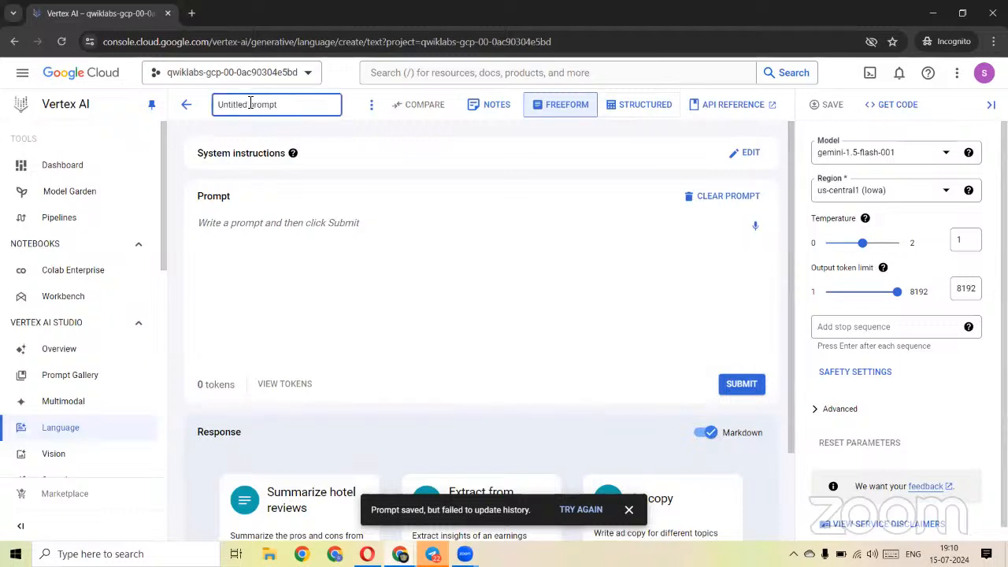
key("ctrl+a")
type("Global Tagline Generator Template")
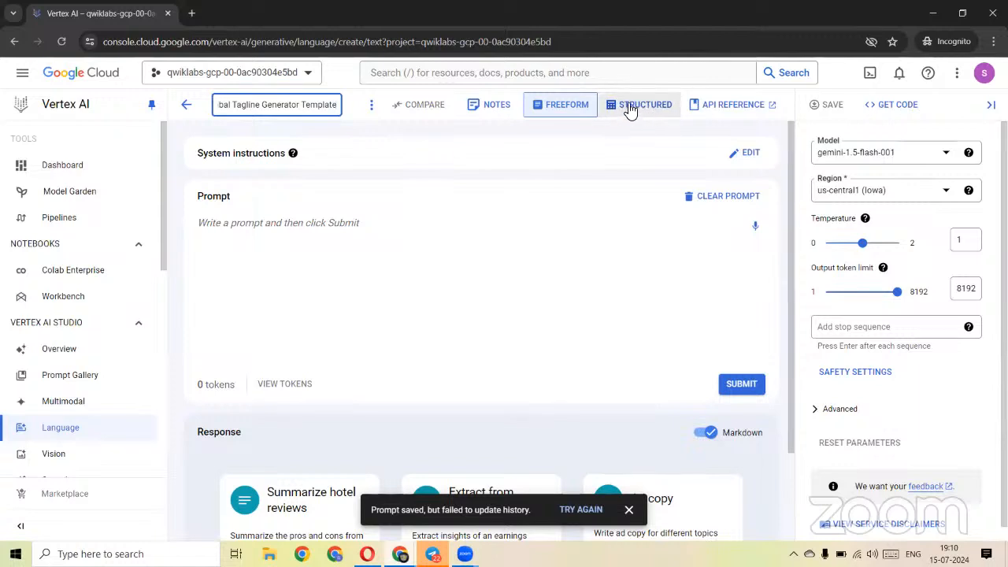
key("Return")
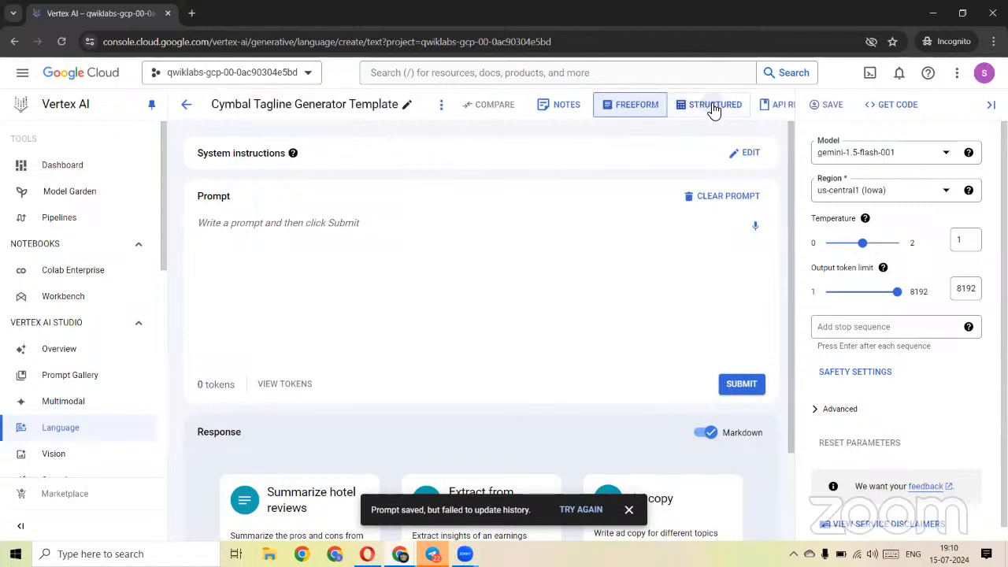
Change the prompt to structured format and fill its context with the Cymbal Direct outdoor gear text copied from the lab instructions.
left_click(712, 111)
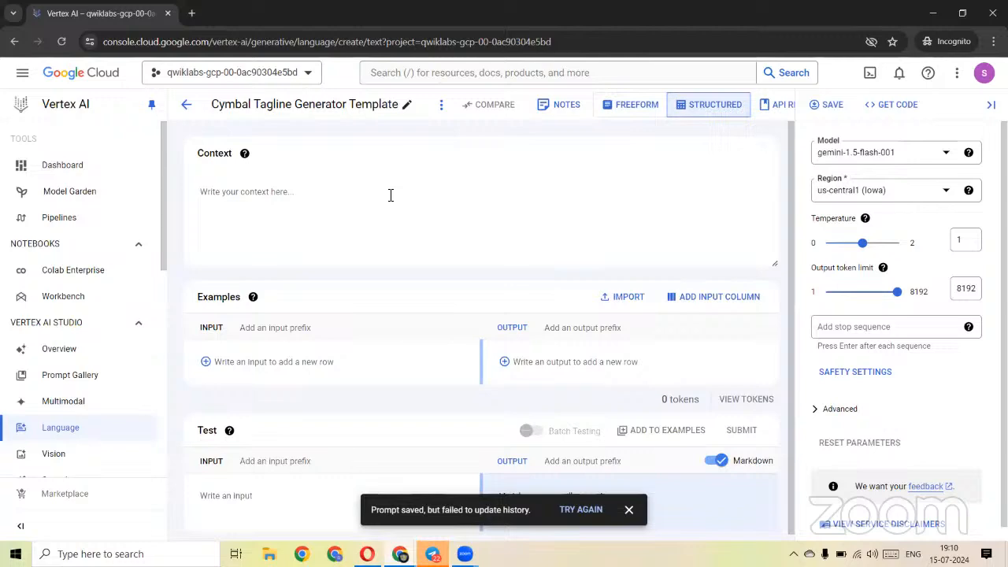
key("alt+Tab")
scroll(453, 263, "up", 5)
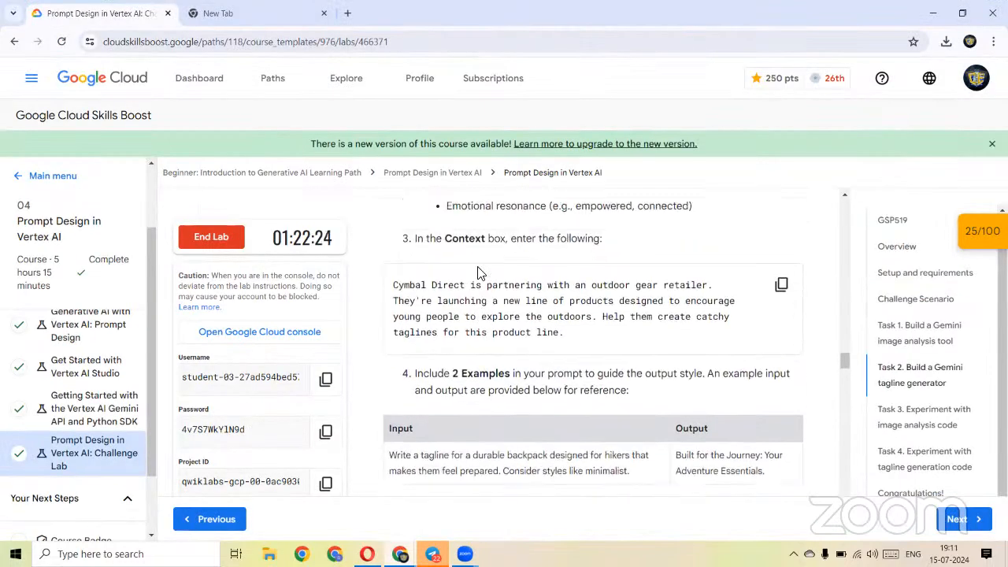
left_click(780, 286)
left_click(782, 285)
key("alt+Tab")
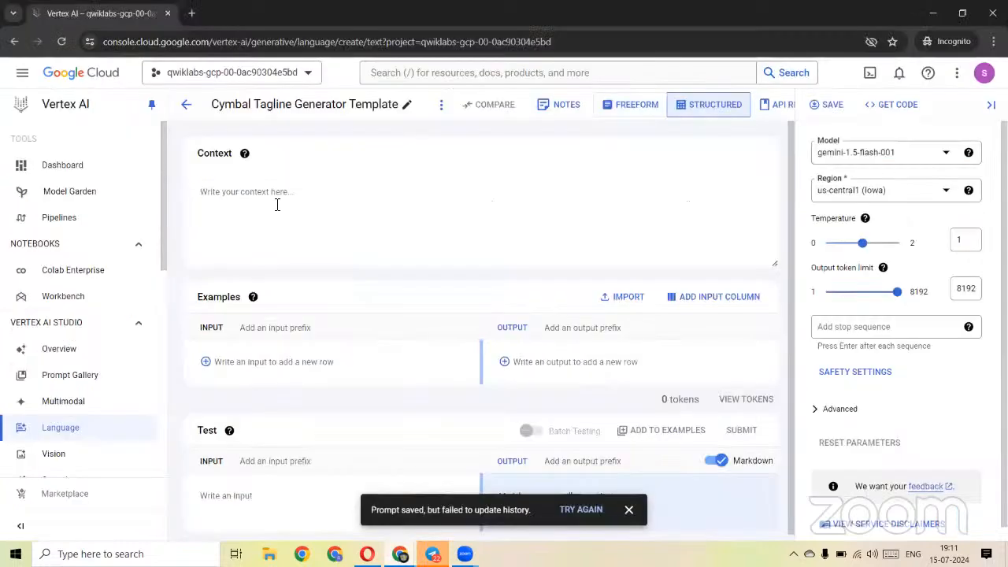
key("ctrl+v")
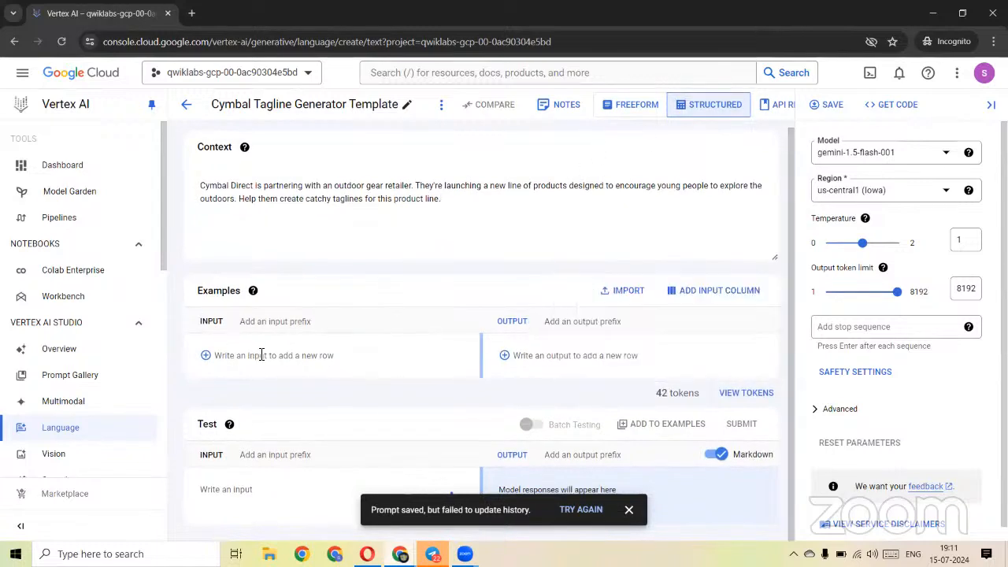
Copy the lab's example input "Write a tagline for a durable backpack designed for hikers that makes them feel prepared. Consider styles like minimalist." into the prompt's examples.
key("alt+Tab")
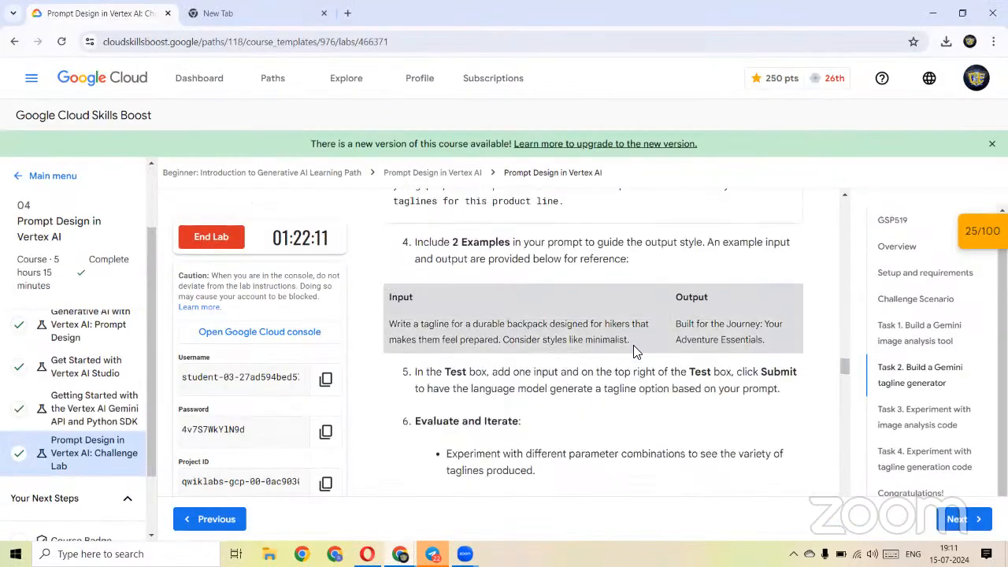
left_click_drag(629, 339, 393, 329)
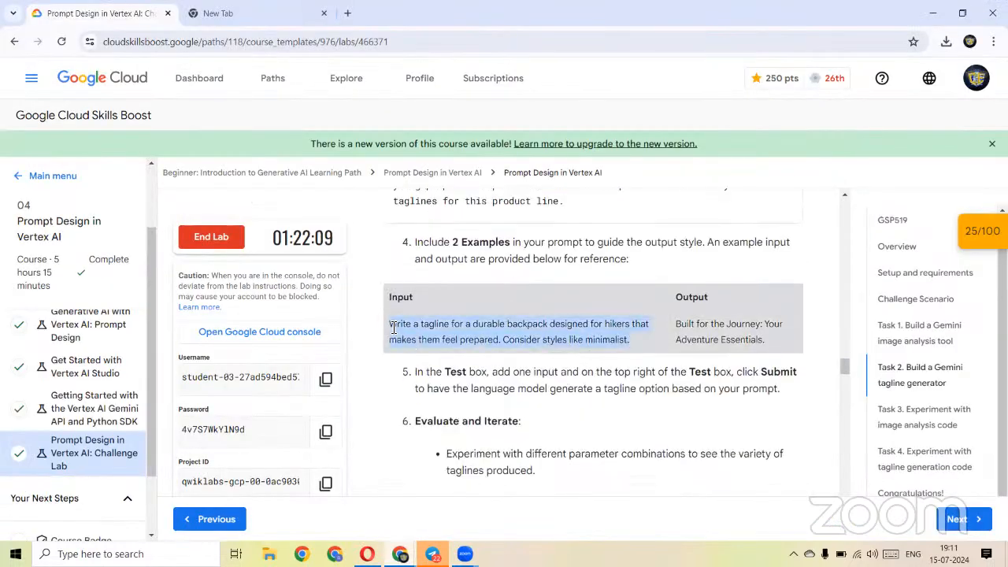
key("alt+Tab")
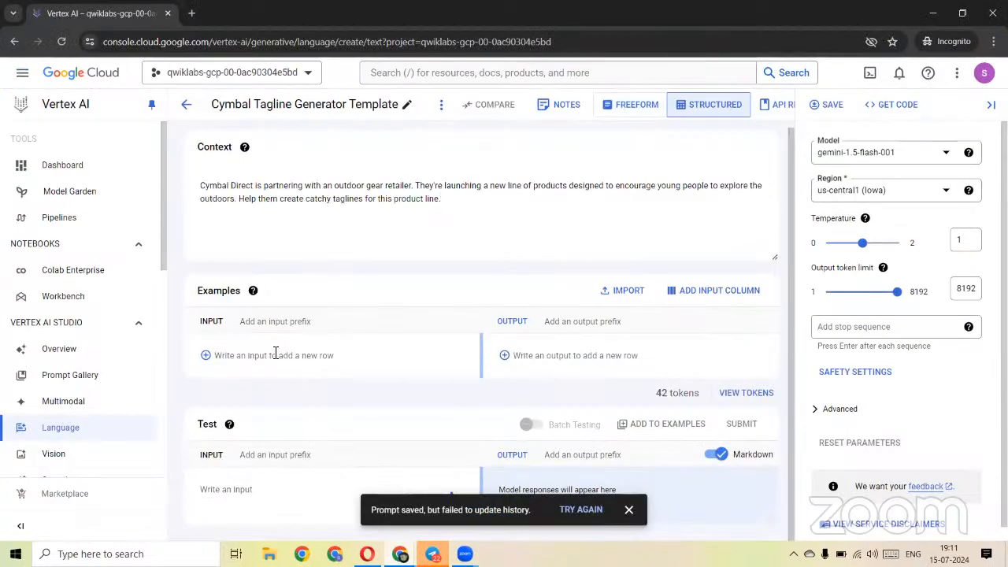
left_click(275, 355)
key("ctrl+v")
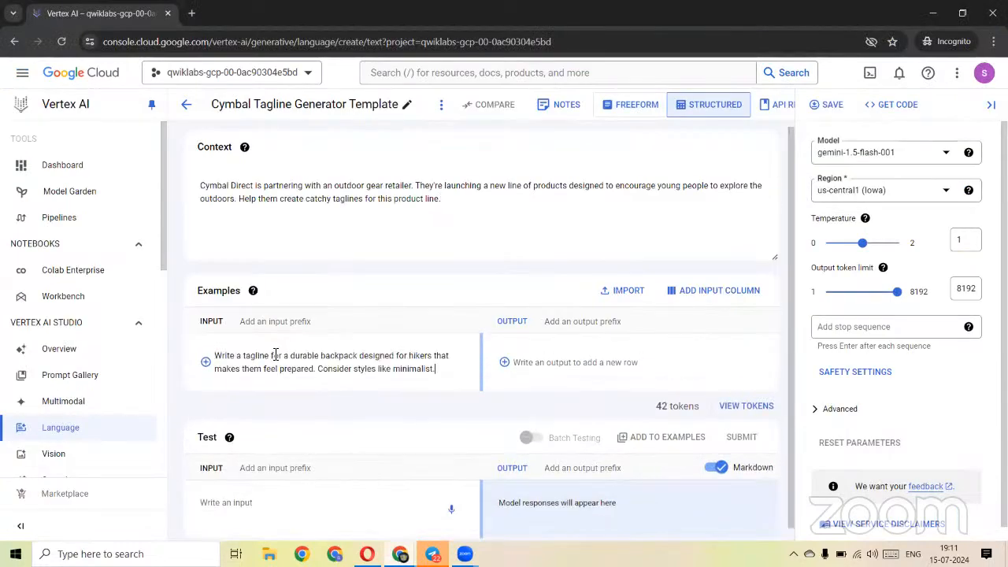
Copy the lab's example output "Built for the Journey: Your Adventure Essentials." into the example row.
key("alt+Tab")
left_click_drag(764, 339, 678, 325)
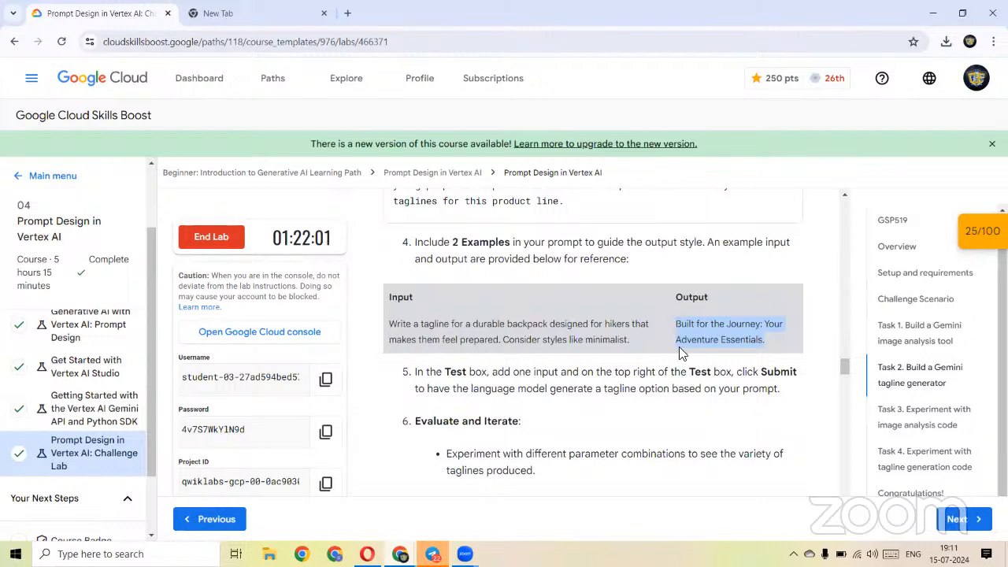
key("alt+Tab")
key("ctrl+v")
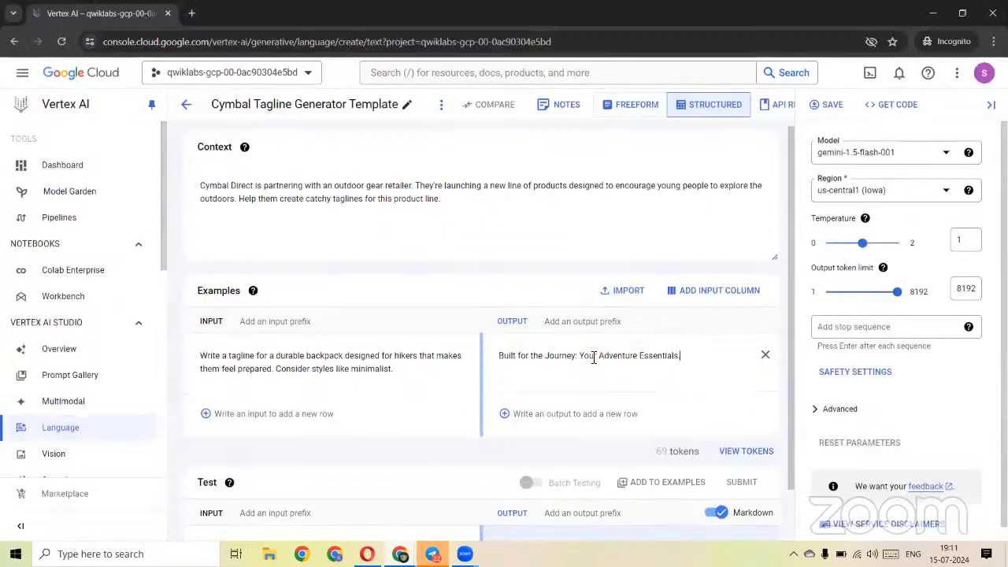
scroll(453, 374, "down", 1)
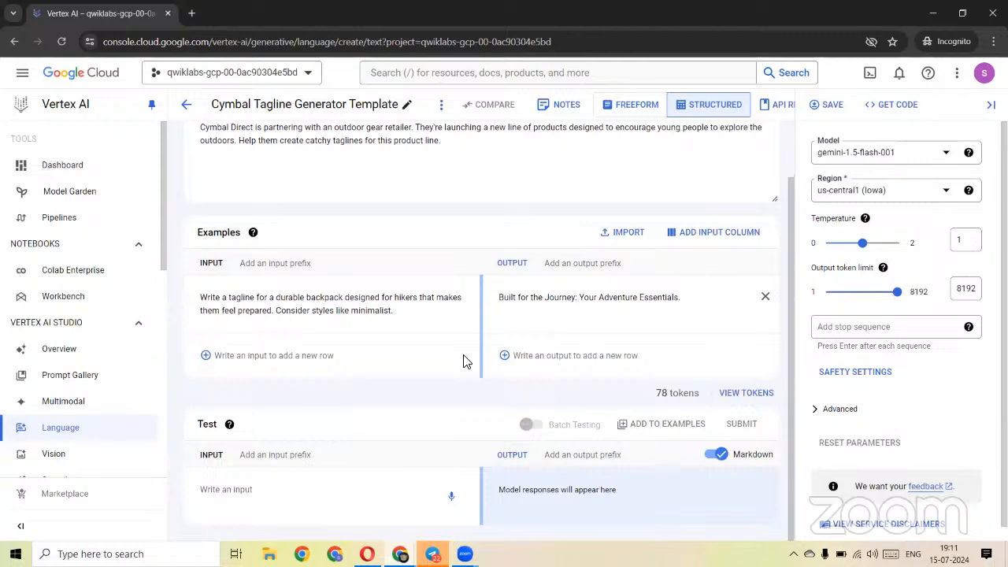
Check the lab's two-example requirement and copy the durable backpack tagline input from the ChatGPT conversation into a second example row.
key("alt+Tab")
left_click_drag(453, 244, 513, 244)
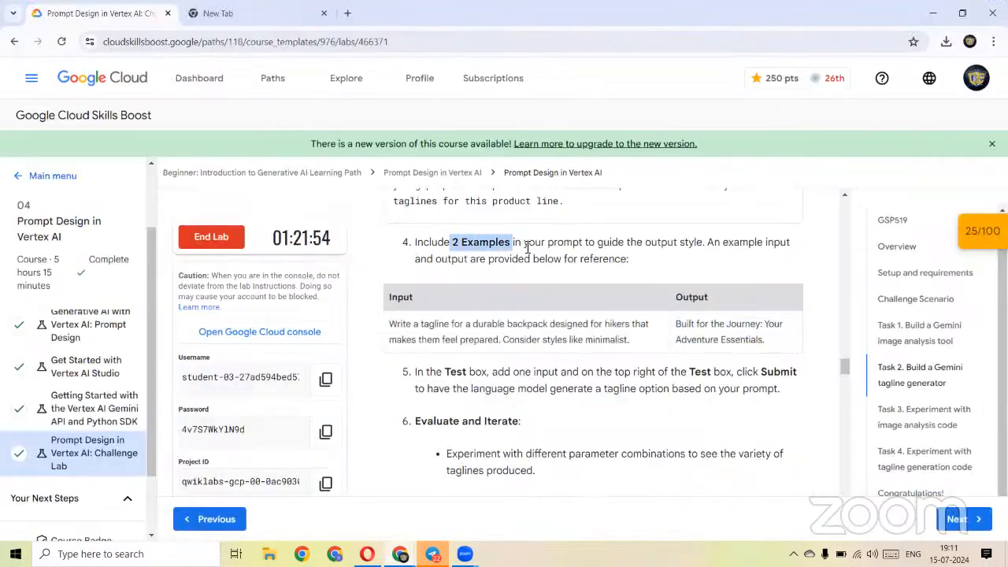
left_click(665, 260)
scroll(426, 231, "down", 1)
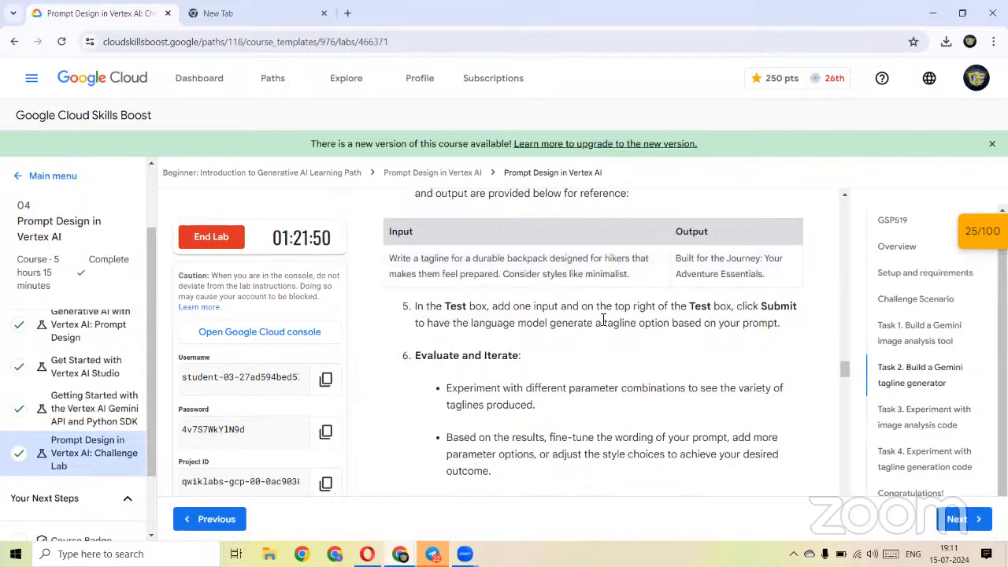
key("alt+Tab")
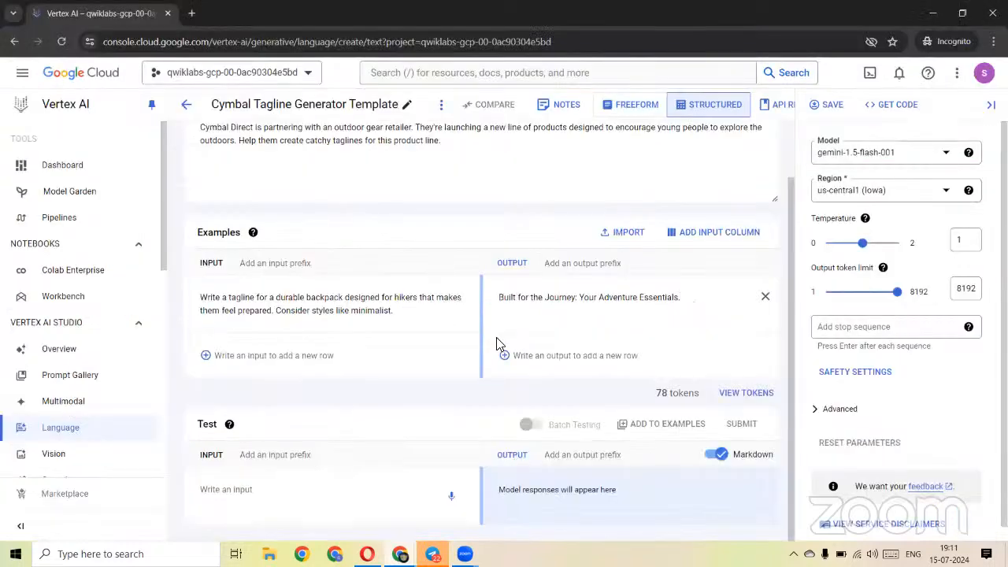
key("alt+shift+Tab")
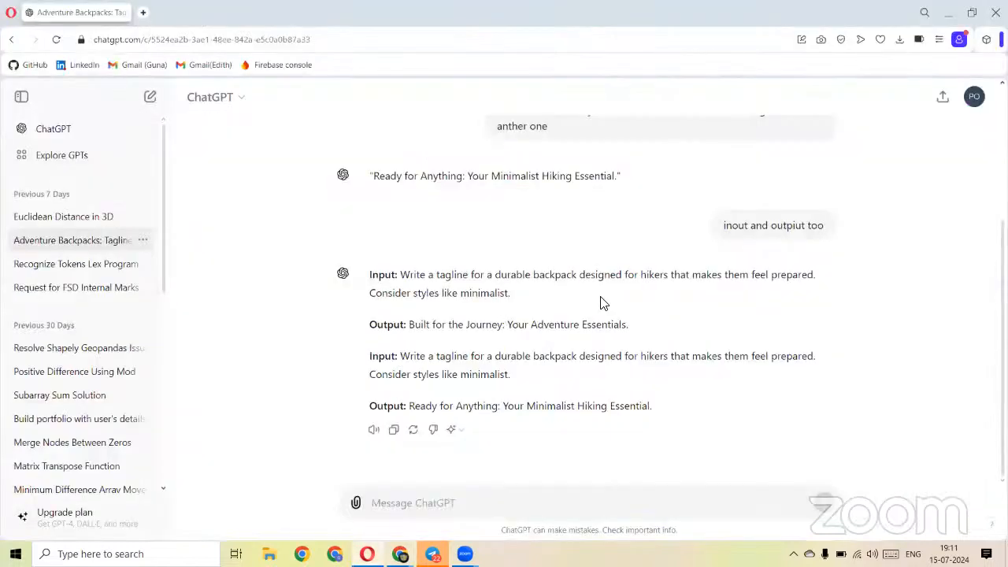
left_click_drag(512, 297, 408, 277)
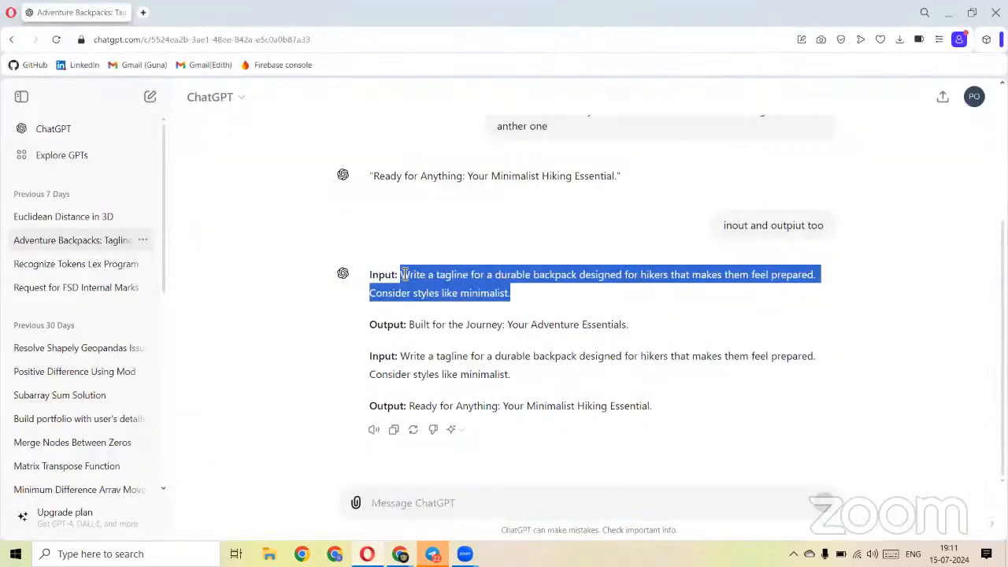
key("alt+Tab")
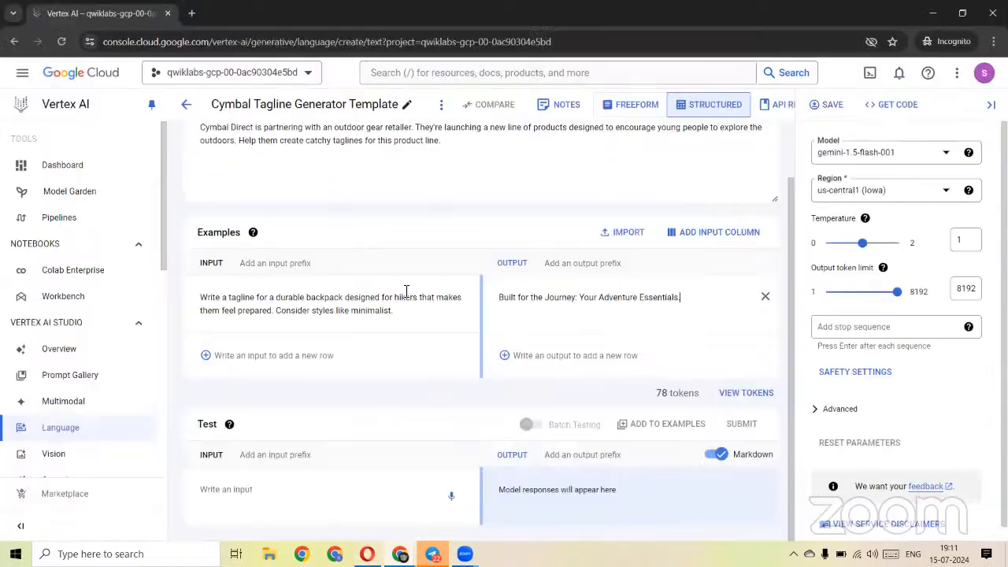
left_click(329, 355)
key("ctrl+v")
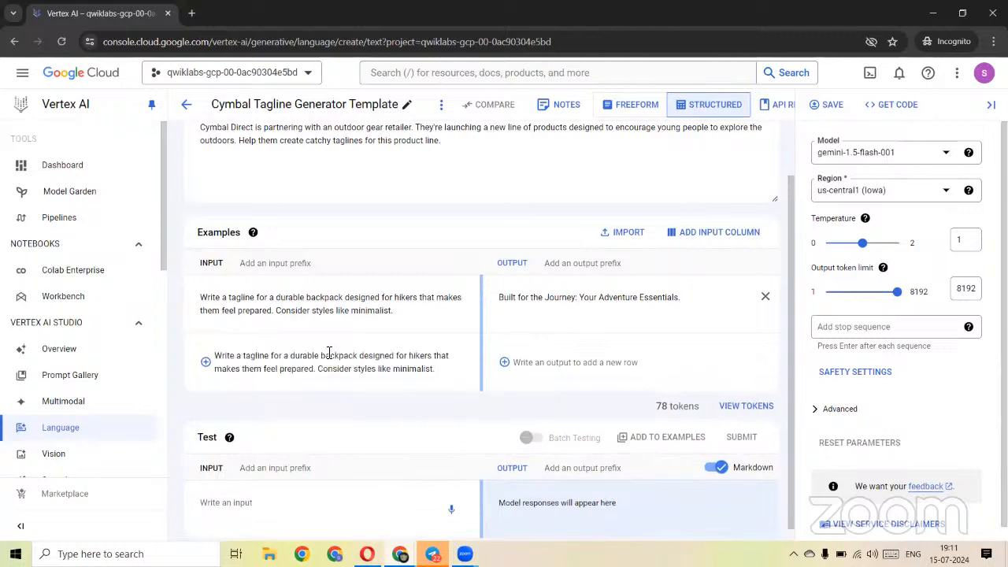
Copy the output "Built for the Journey: Your Adventure Essentials." from ChatGPT into the second example row of the Vertex AI prompt.
key("alt+Tab")
left_click(654, 326)
left_click_drag(629, 324, 411, 323)
key("ctrl+c")
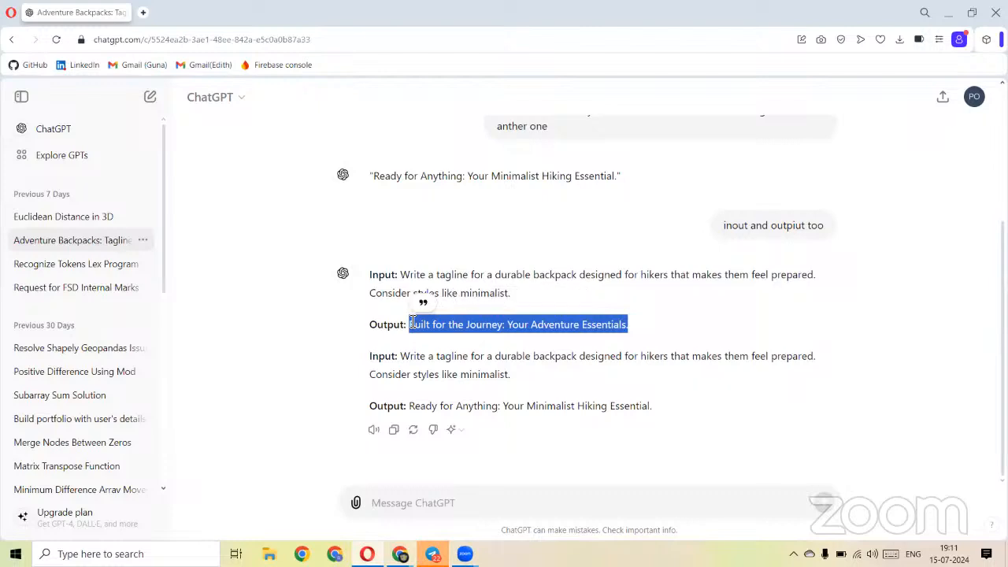
left_click(410, 324)
key("alt+Tab")
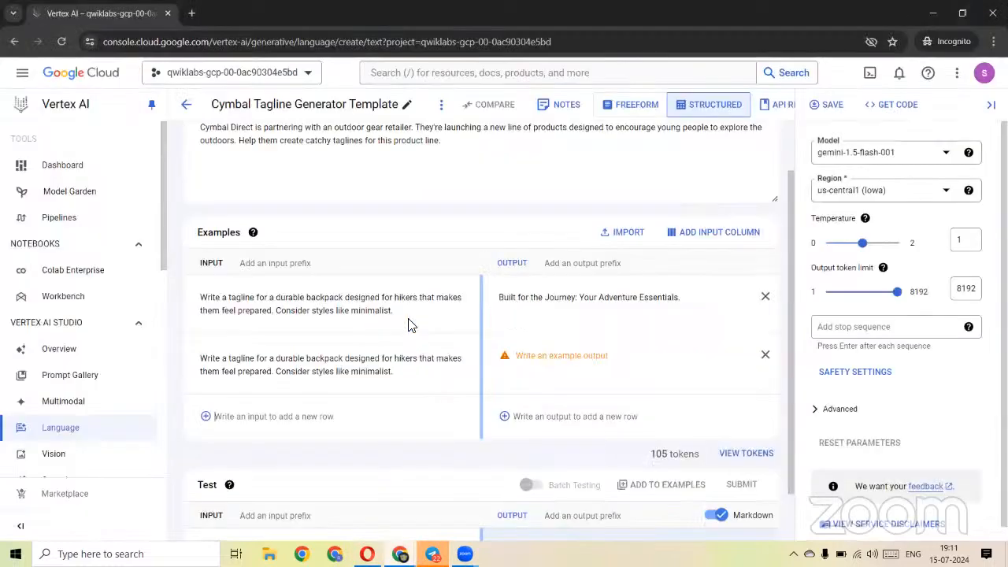
left_click(594, 352)
key("ctrl+v")
scroll(520, 275, "down", 1)
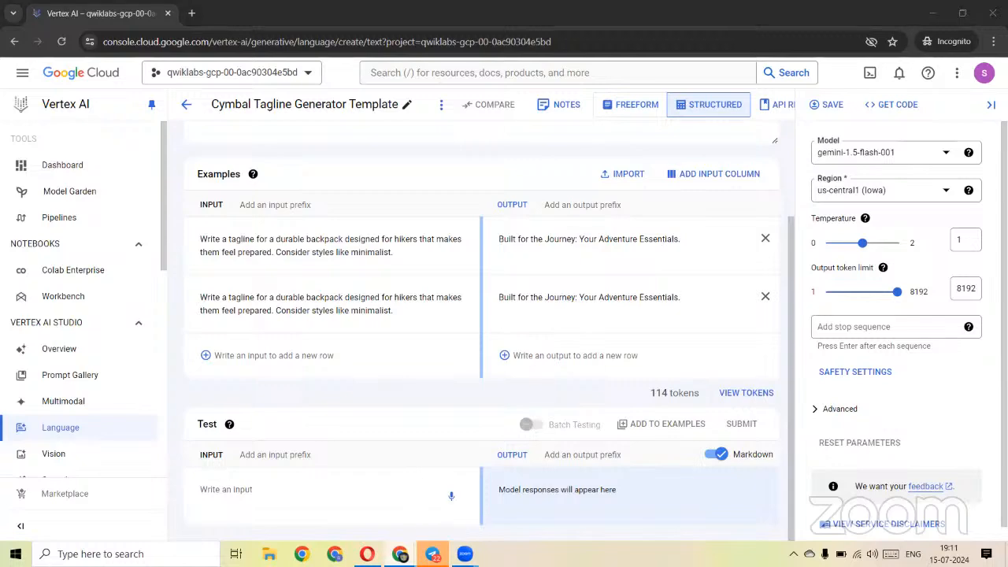
Review the lab's Task 2 instructions on testing, evaluating, naming and saving the tagline prompt.
left_click(315, 465)
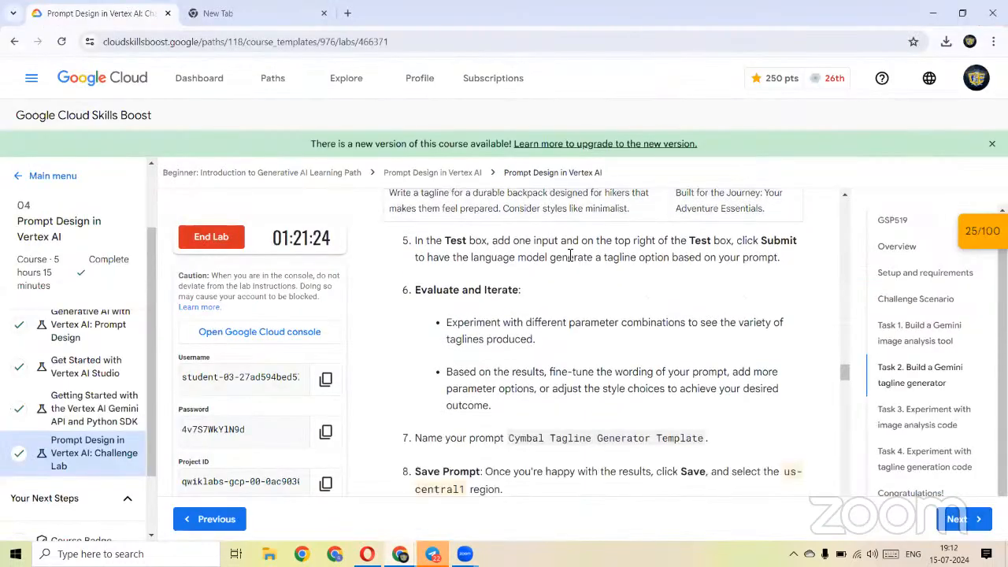
scroll(551, 260, "down", 1)
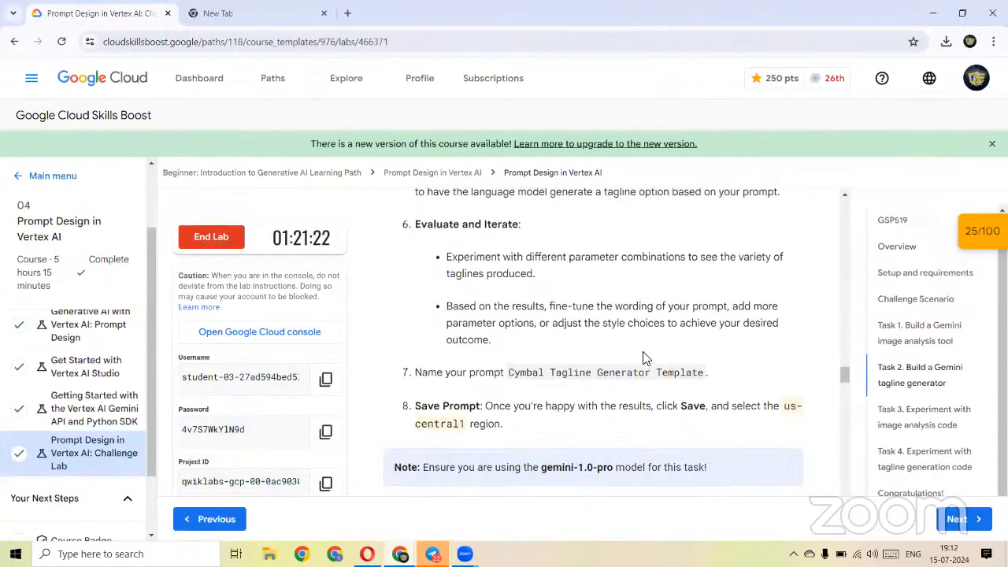
scroll(644, 358, "up", 2)
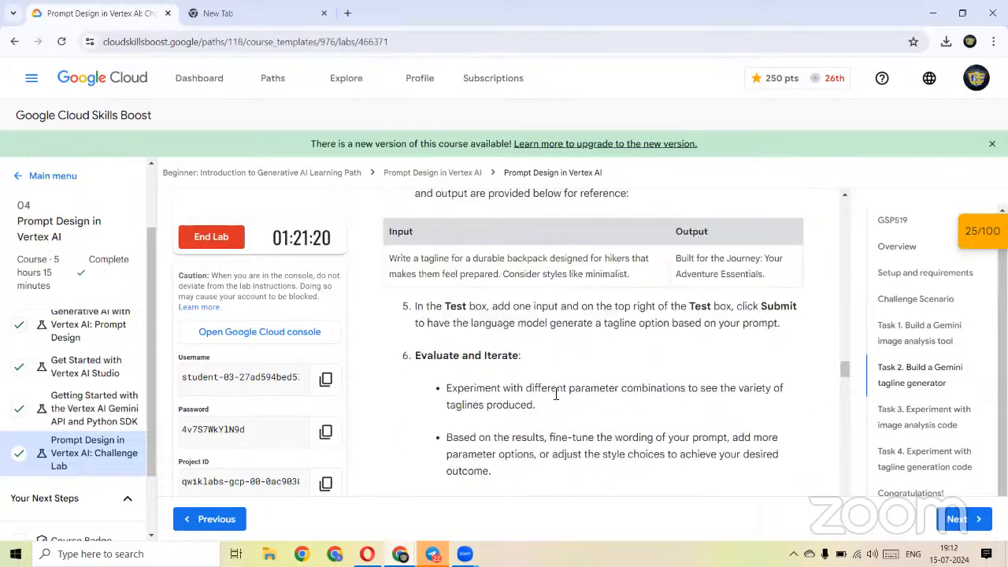
scroll(501, 299, "up", 3)
scroll(501, 300, "up", 3)
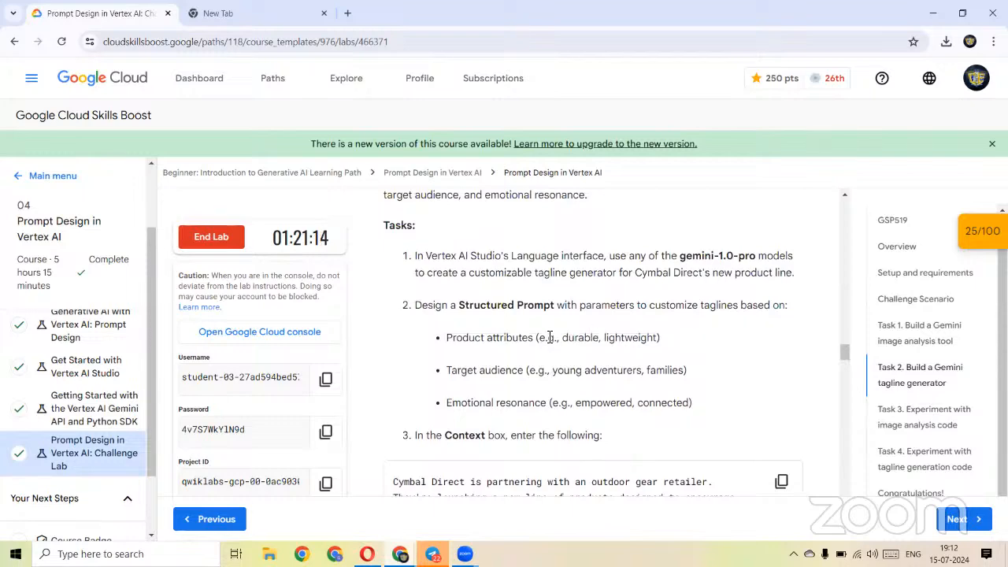
scroll(549, 337, "down", 5)
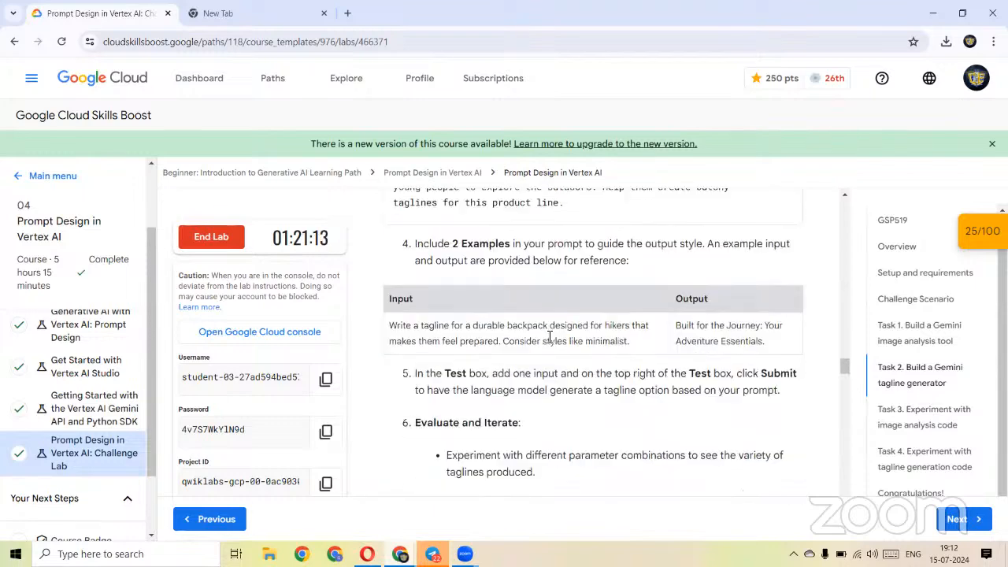
scroll(550, 337, "down", 2)
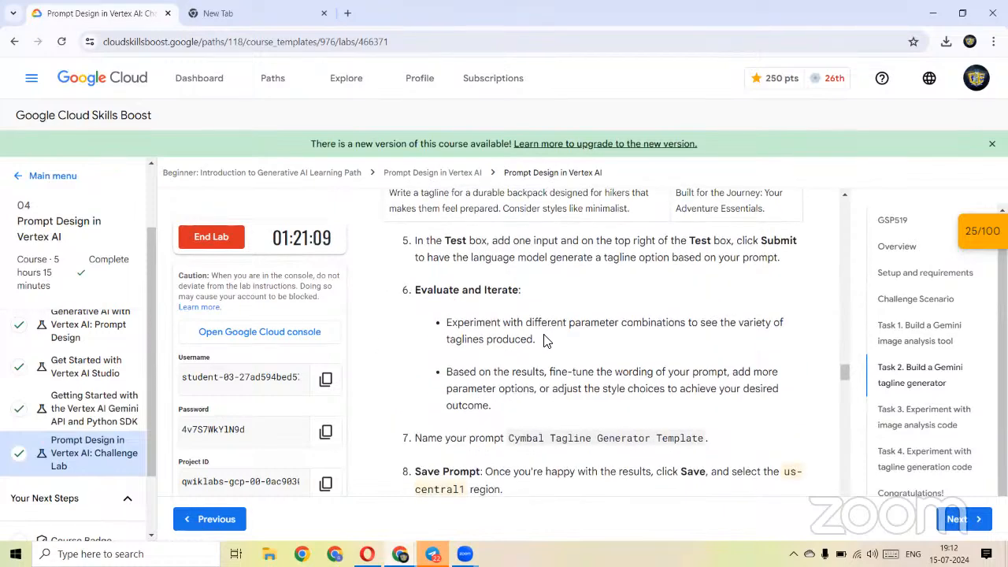
key("alt+Tab")
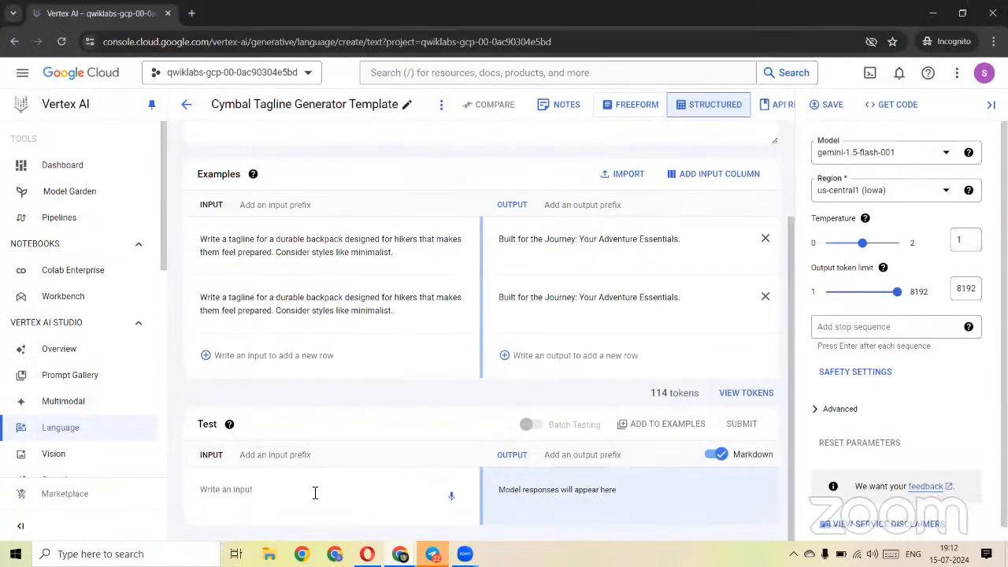
Enter "write a tagline for durable backpack" as the test input and submit it to the model.
type("write a tagline for durable")
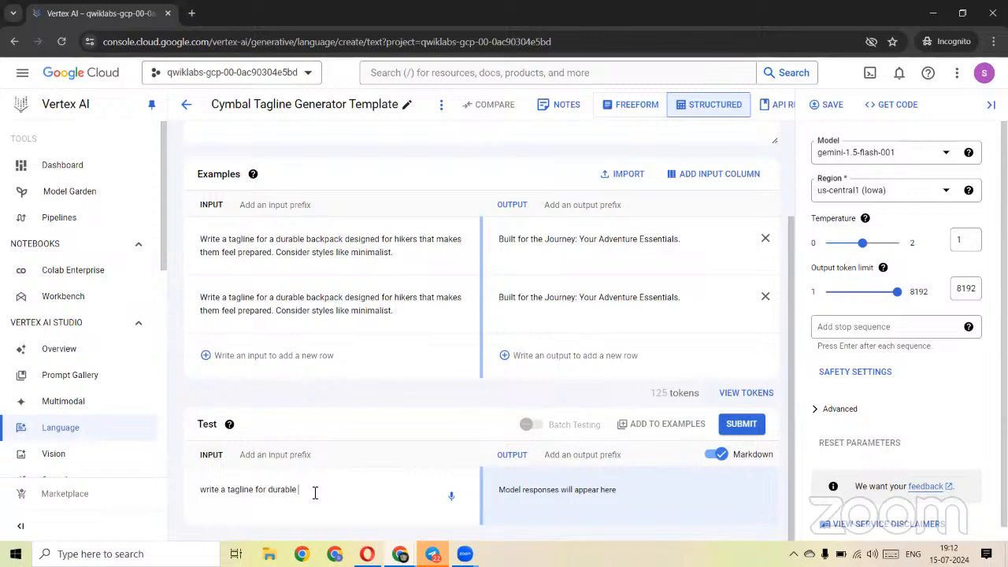
key("BackSpace")
key("BackSpace")
type("backpac")
key("BackSpace")
key("BackSpace")
type("ck")
left_click(743, 426)
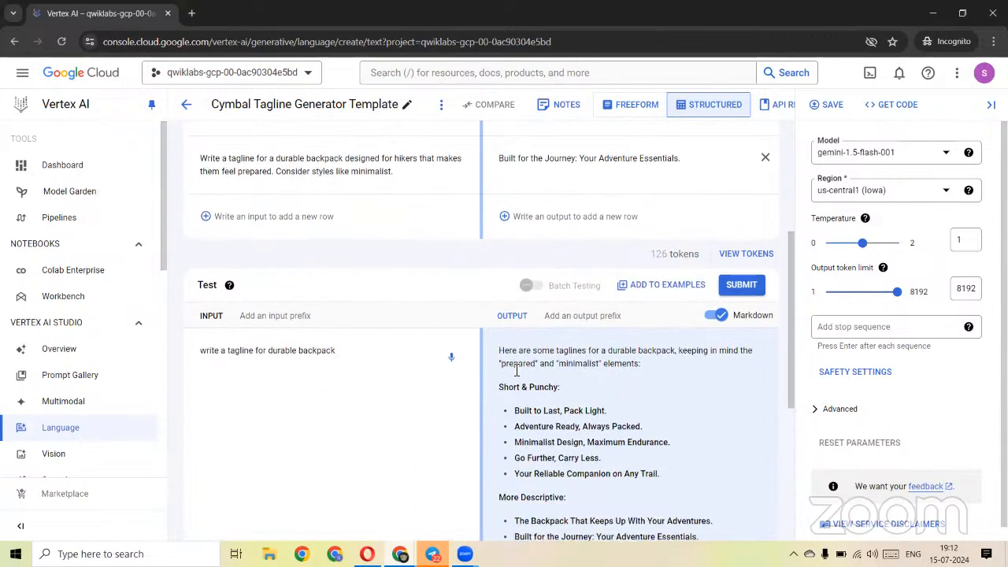
Examine the generated taglines against the prompt's examples and the test input.
scroll(342, 206, "up", 2)
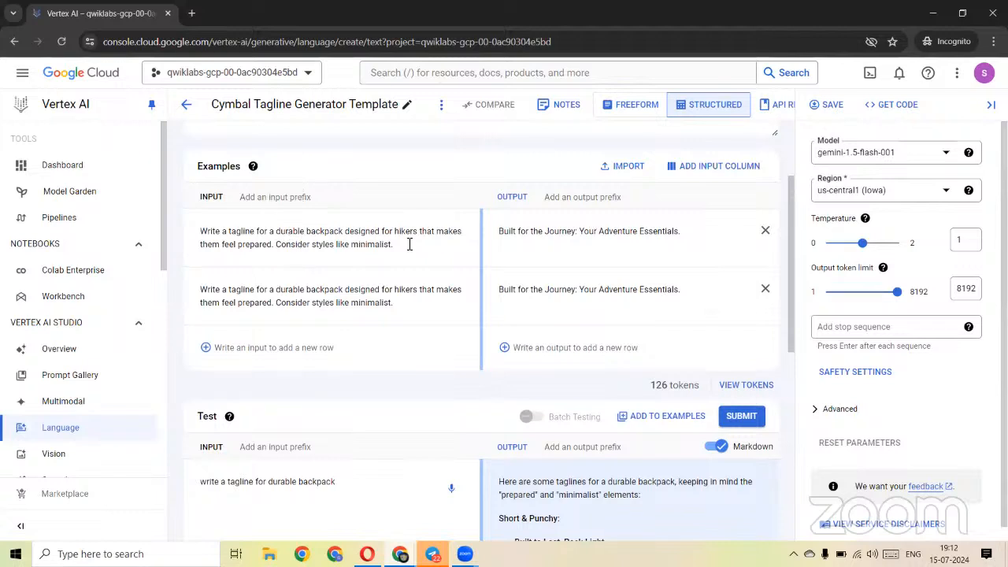
scroll(425, 315, "down", 2)
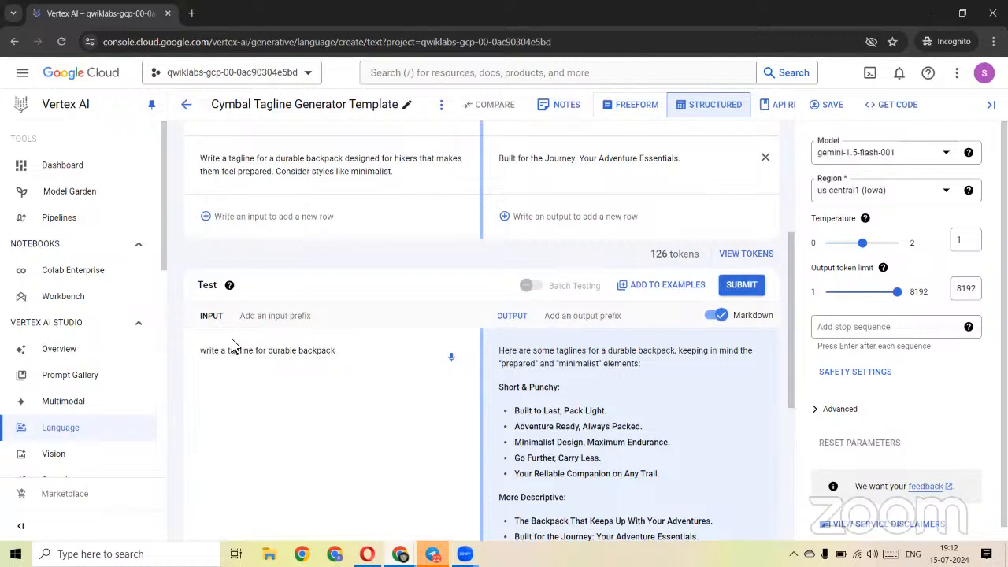
left_click_drag(335, 350, 199, 350)
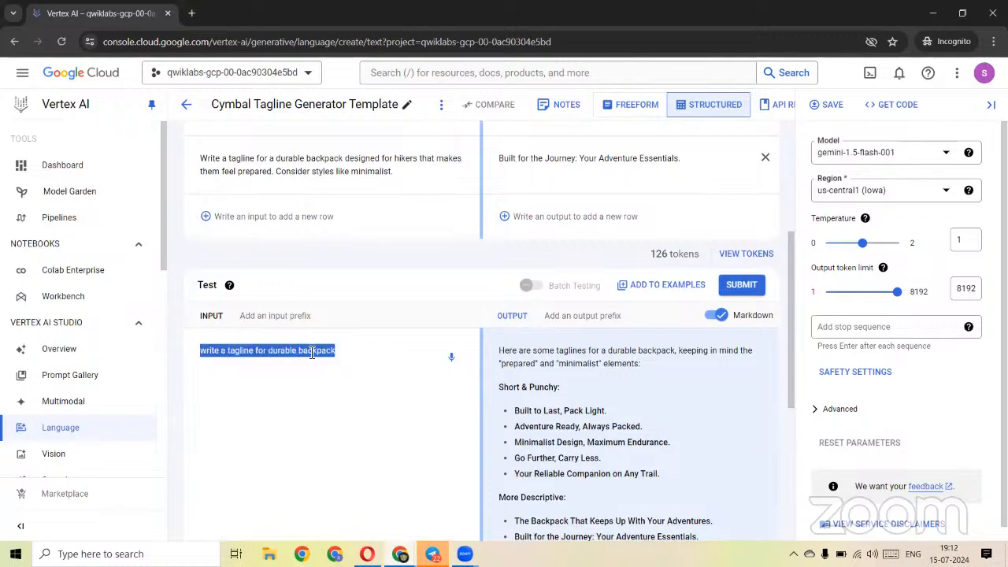
left_click(320, 351)
left_click_drag(510, 355, 702, 450)
left_click(703, 450)
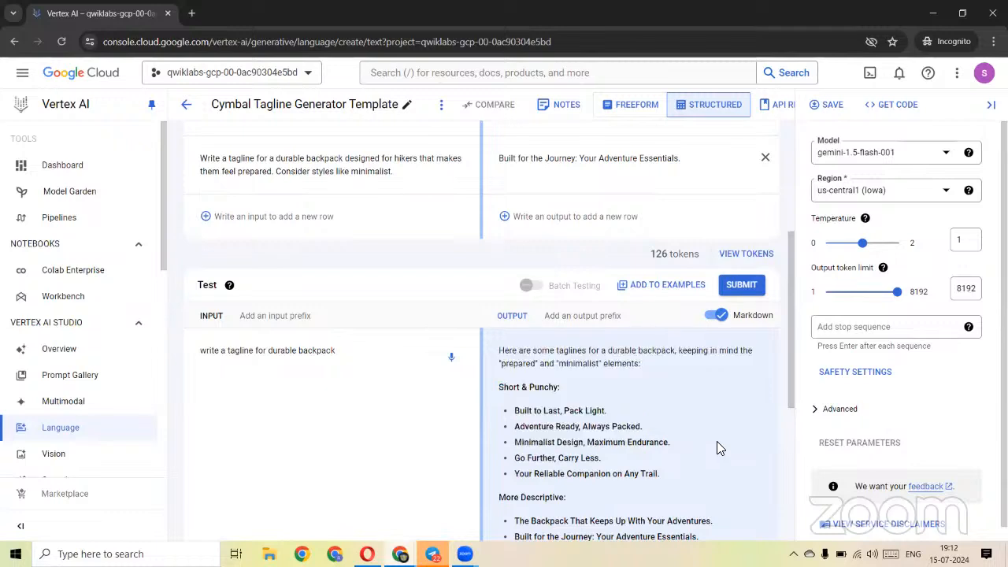
Set the output token limit to 50, resubmit the test and review the new taglines.
left_click(864, 218)
left_click_drag(898, 292, 871, 293)
left_click(836, 293)
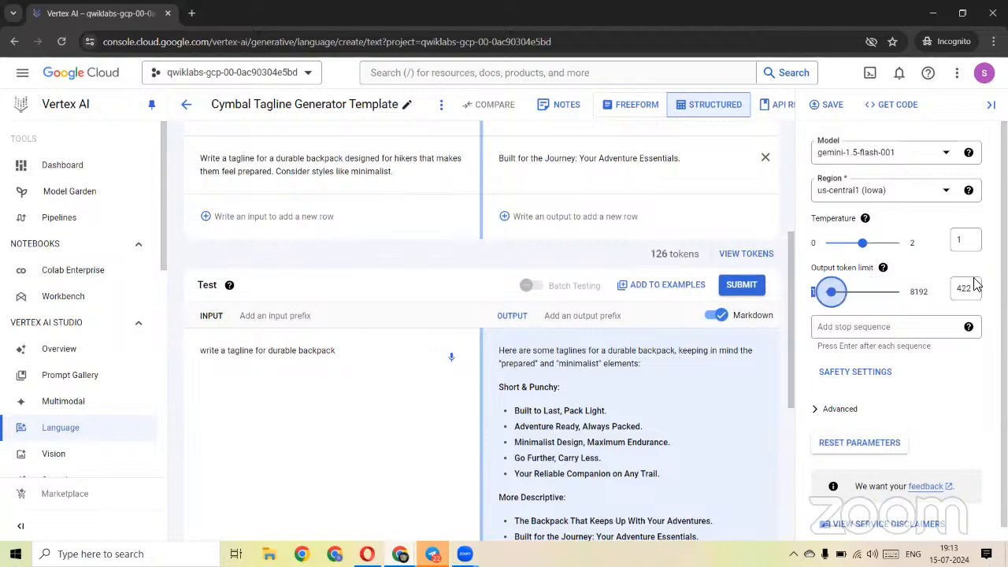
left_click_drag(974, 297, 943, 291)
type("50")
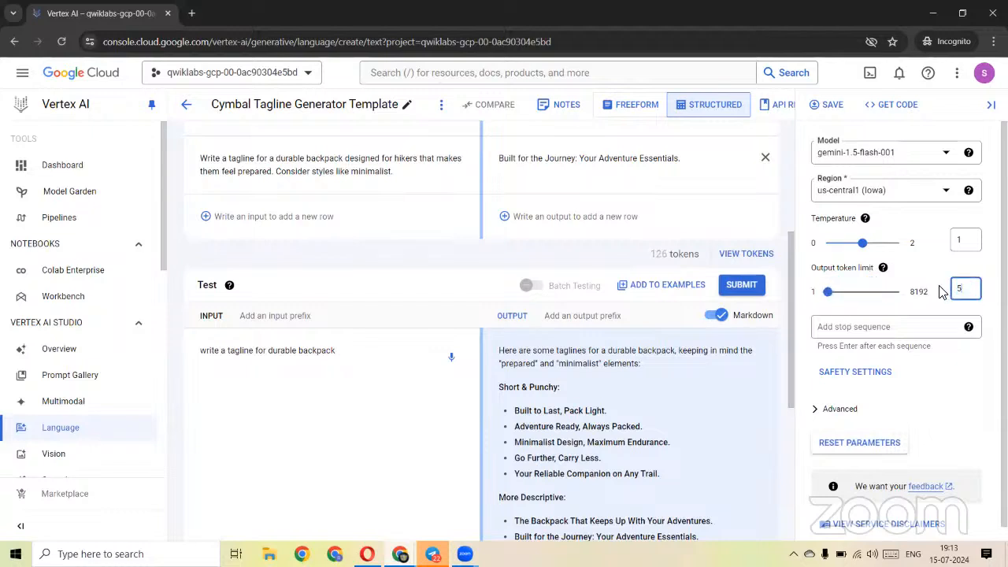
left_click(741, 285)
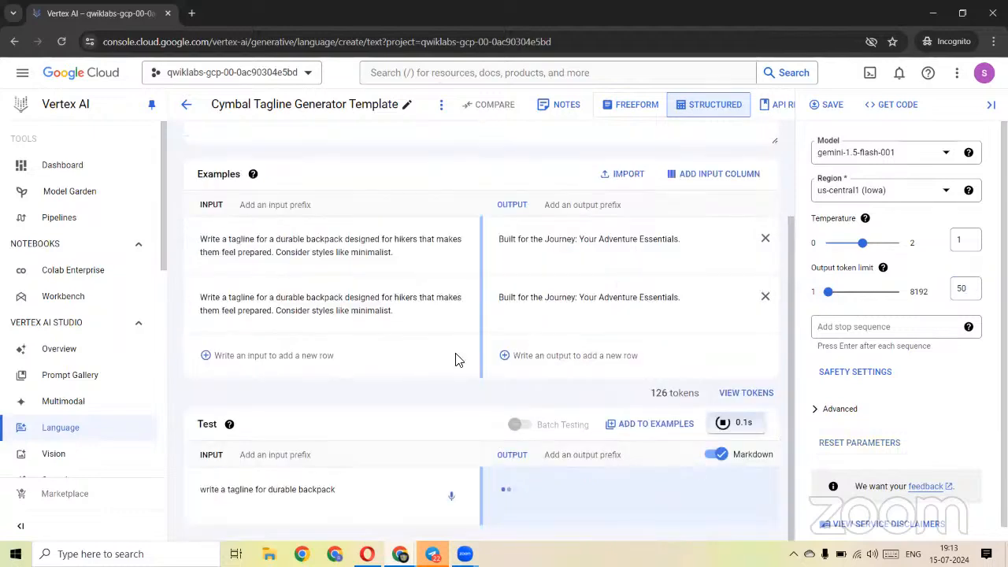
left_click_drag(498, 350, 600, 444)
left_click(600, 444)
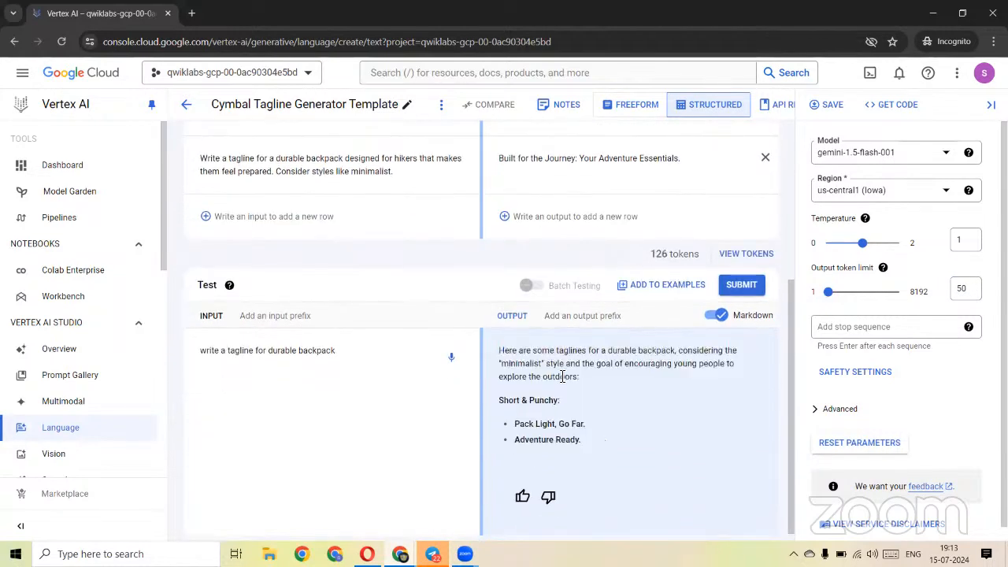
left_click(667, 285)
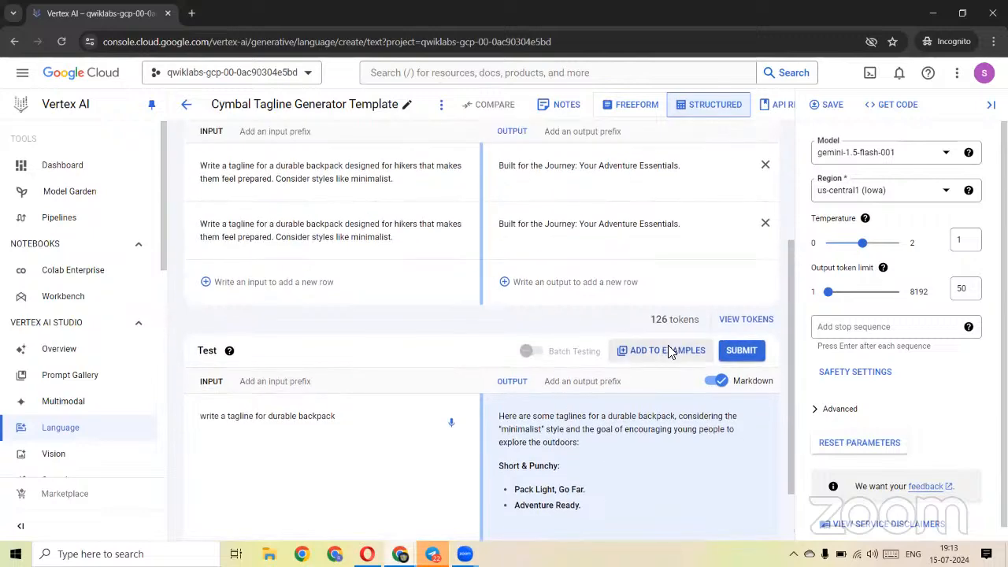
Look up the required model and region in the lab instructions, then select model gemini-1.0-pro-002 with region us-central1 (Iowa).
key("alt+Tab")
scroll(528, 363, "down", 2)
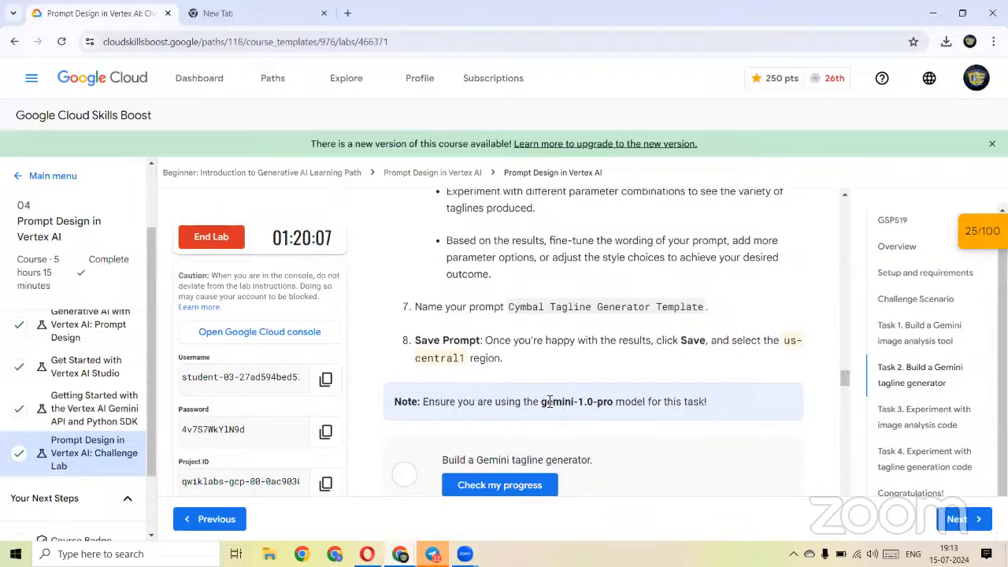
left_click_drag(541, 401, 613, 402)
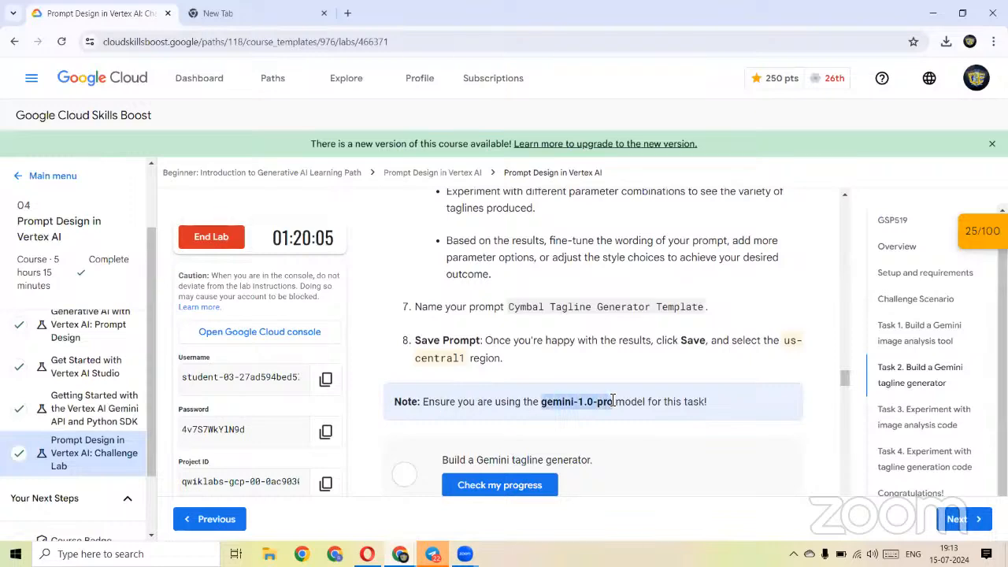
key("alt+Tab")
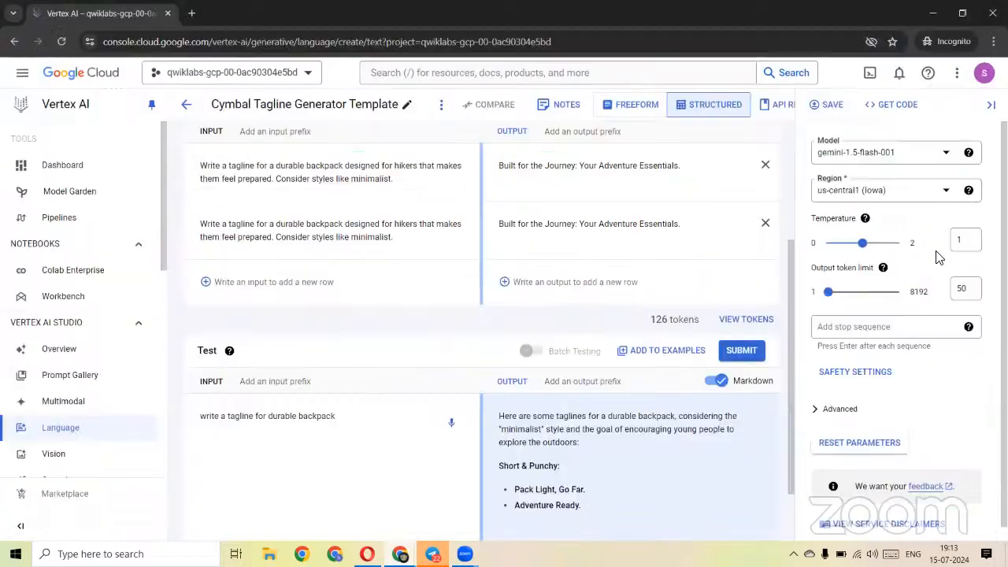
left_click(932, 161)
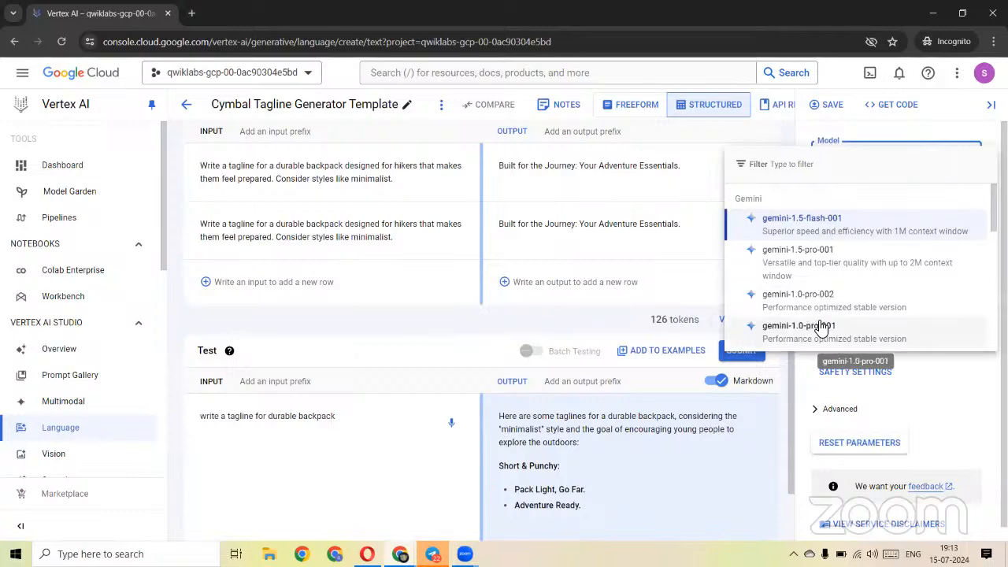
left_click(795, 297)
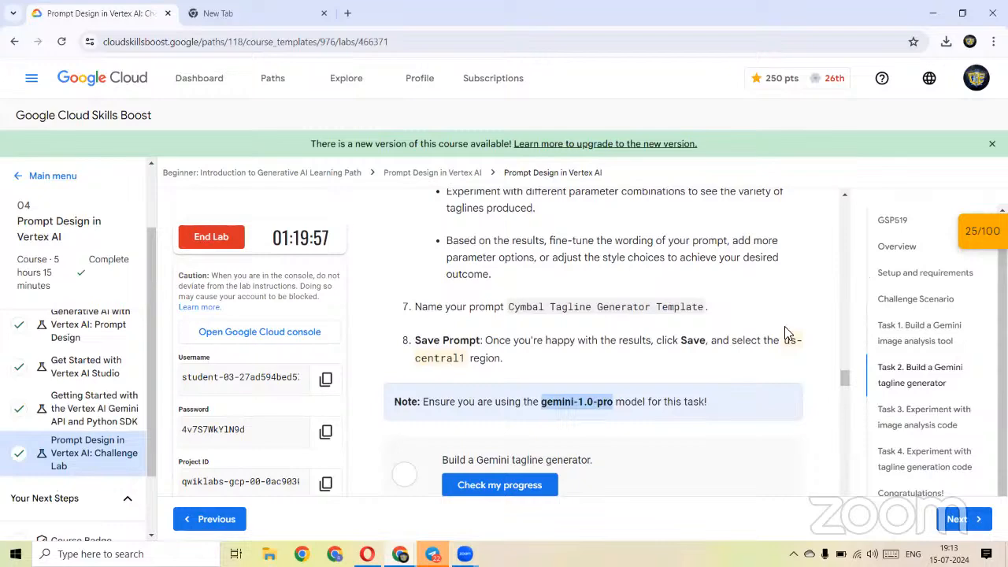
key("alt+Tab")
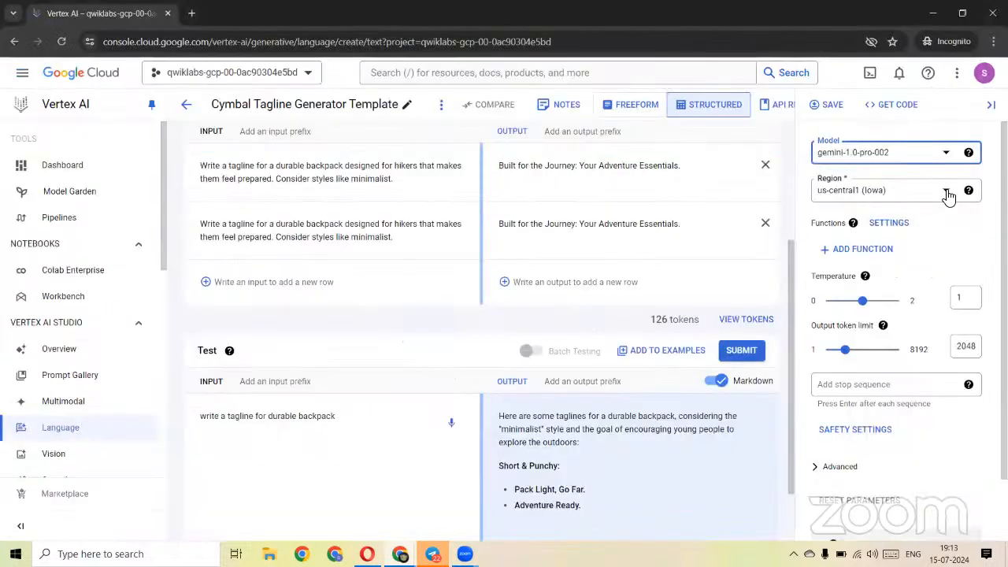
left_click(943, 193)
left_click(847, 255)
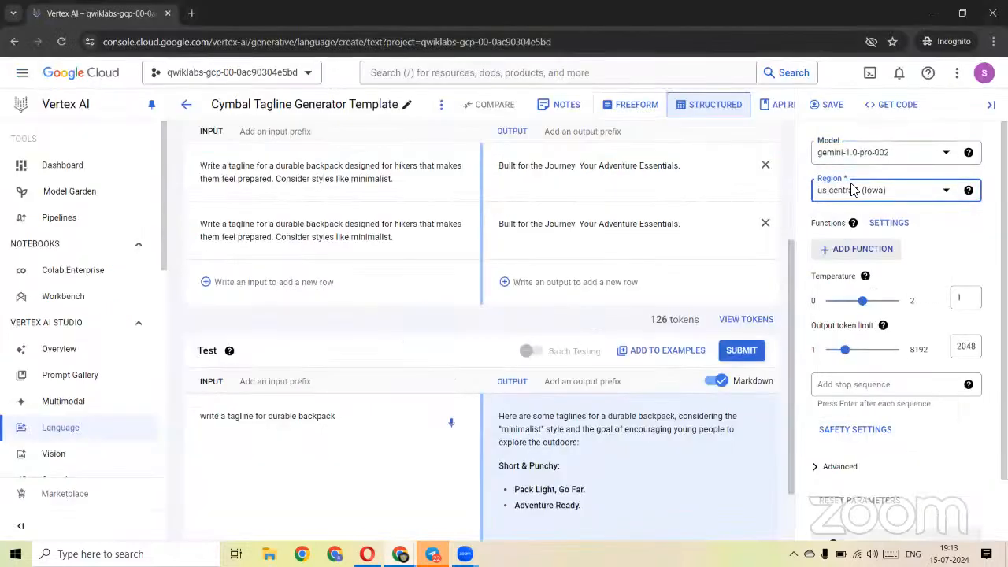
Save the tagline prompt in region us-central1 (Iowa), then check the lab progress for "Build a Gemini tagline generator".
left_click(827, 104)
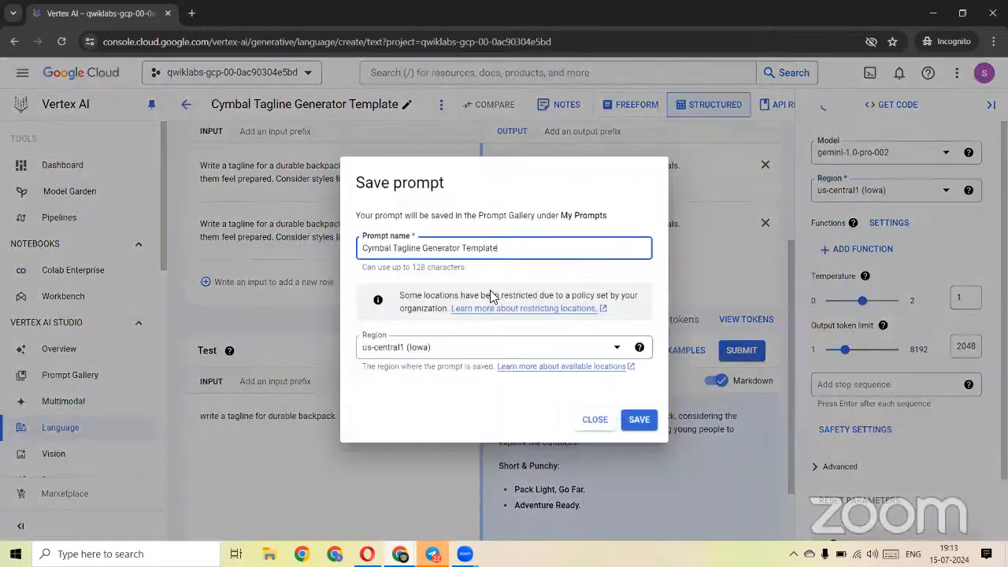
left_click(636, 419)
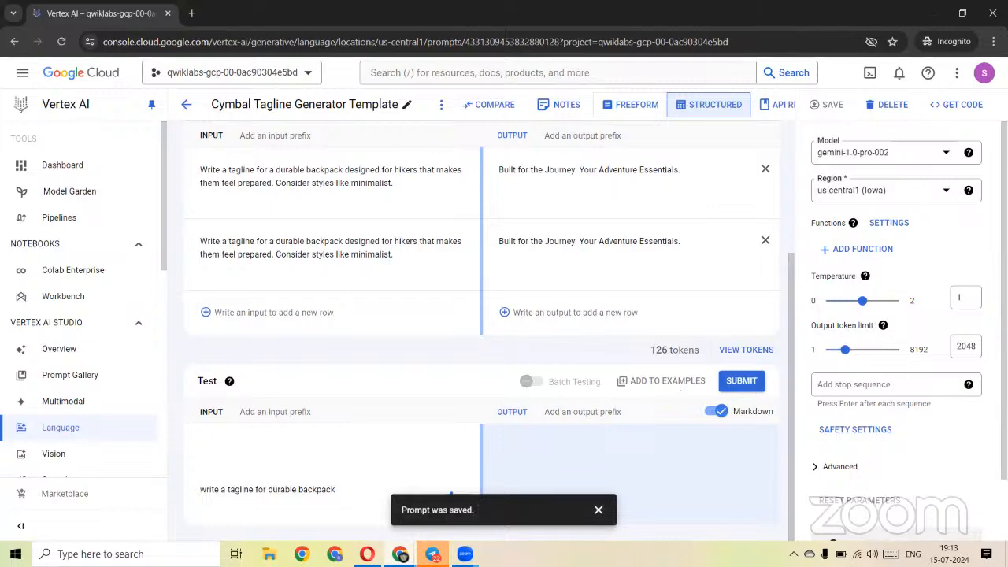
mouse_move(400, 553)
left_click(358, 503)
scroll(496, 399, "down", 2)
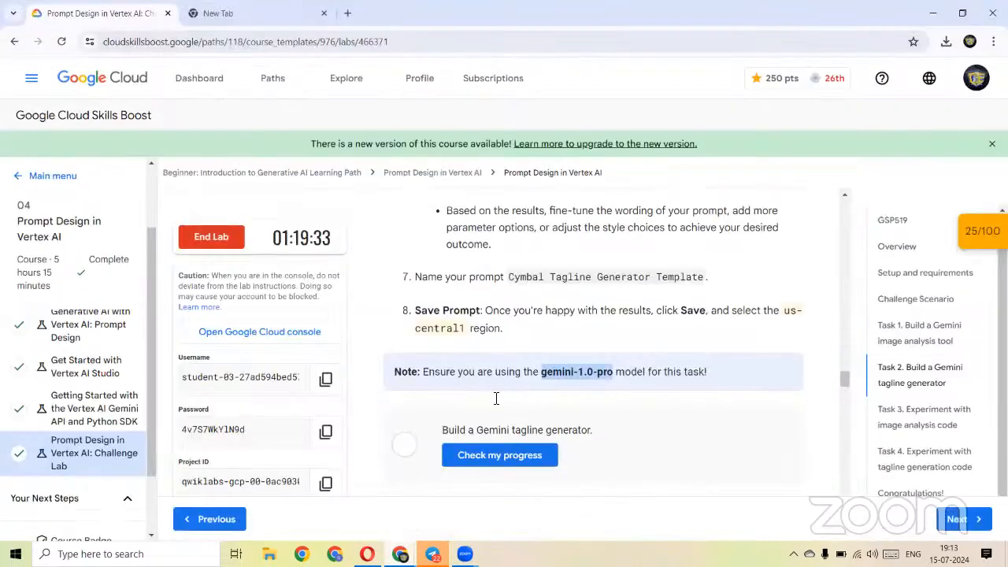
scroll(496, 398, "down", 2)
left_click(509, 289)
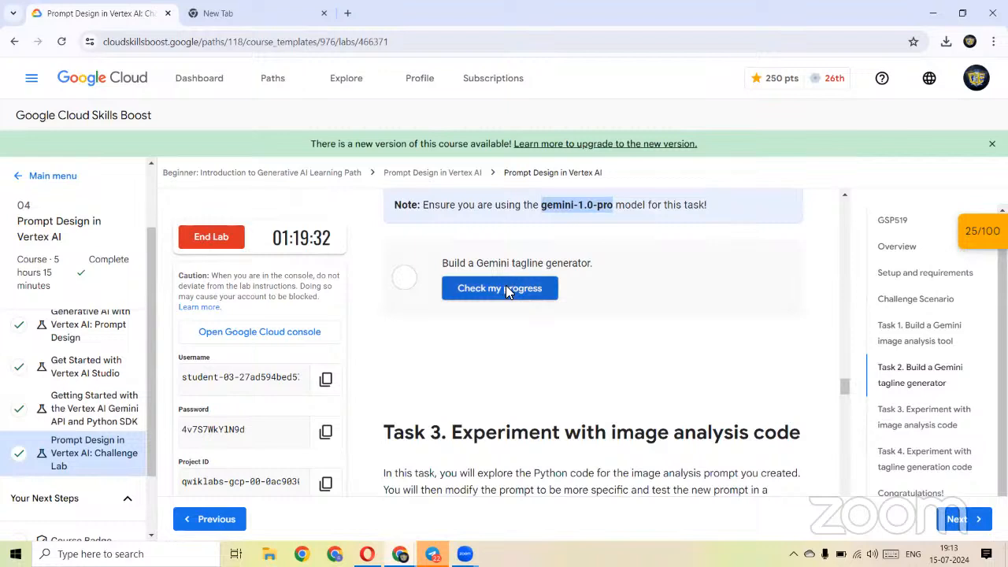
left_click(528, 358)
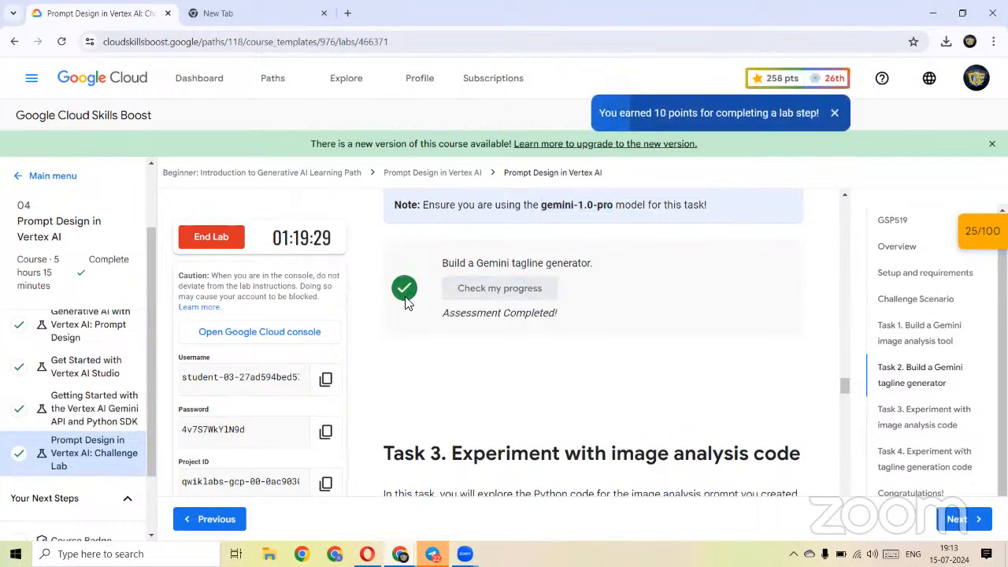
Read the Task 3 instructions in the lab, then open JupyterLab for the Workbench instance generative-ai-jupyterlab.
scroll(485, 268, "down", 2)
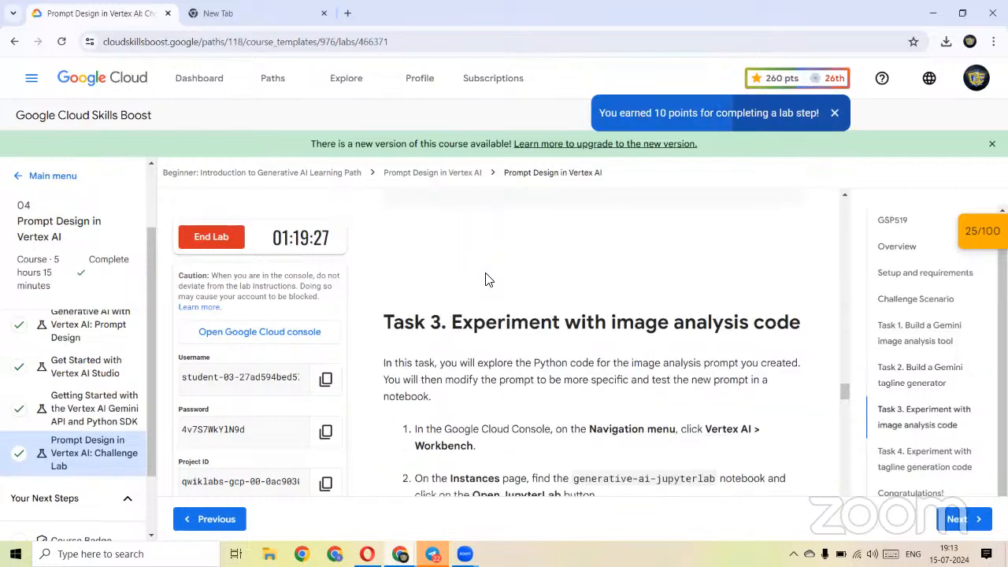
scroll(607, 328, "down", 1)
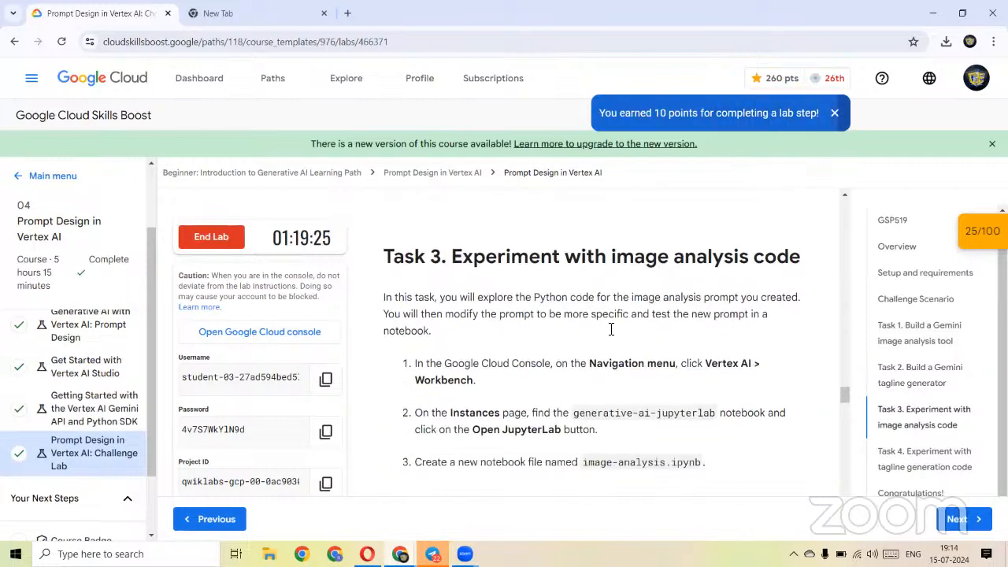
scroll(570, 319, "down", 1)
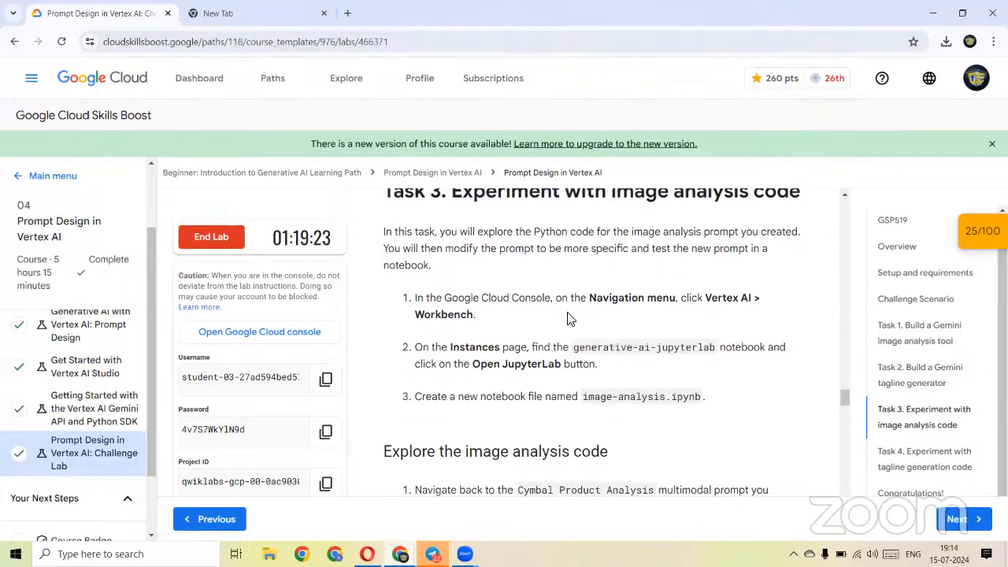
key("alt+Tab")
scroll(383, 183, "up", 2)
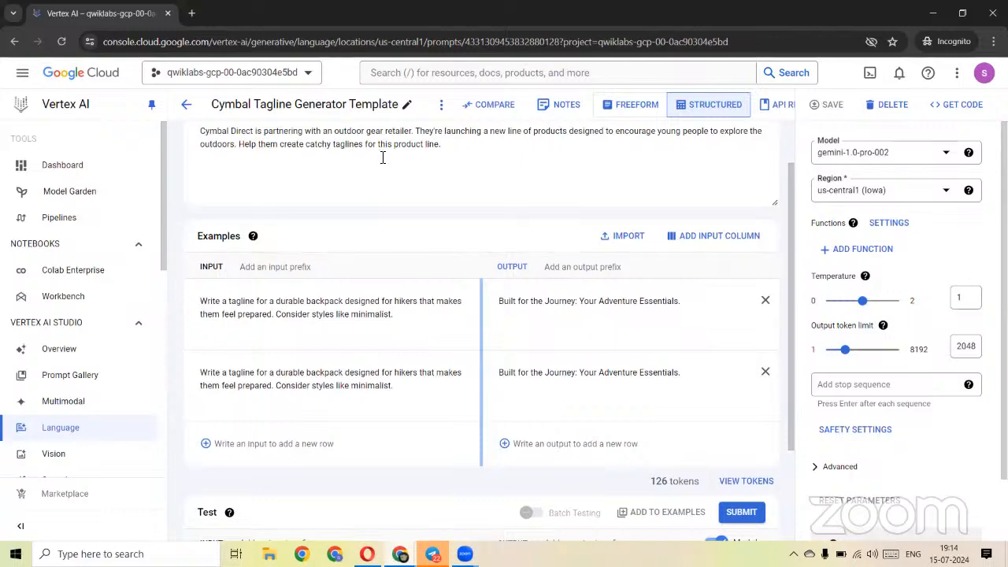
key("alt+Tab")
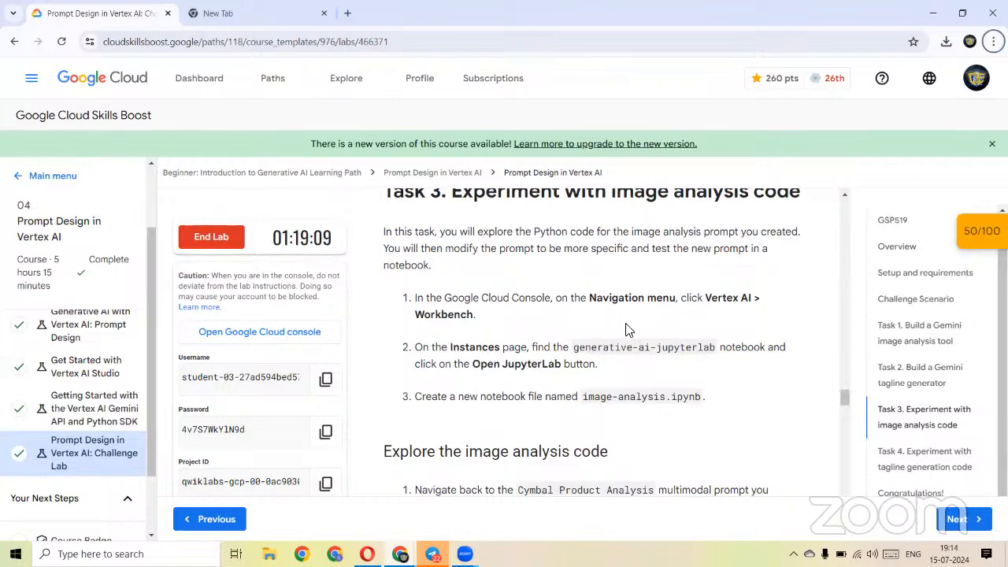
key("alt+Tab")
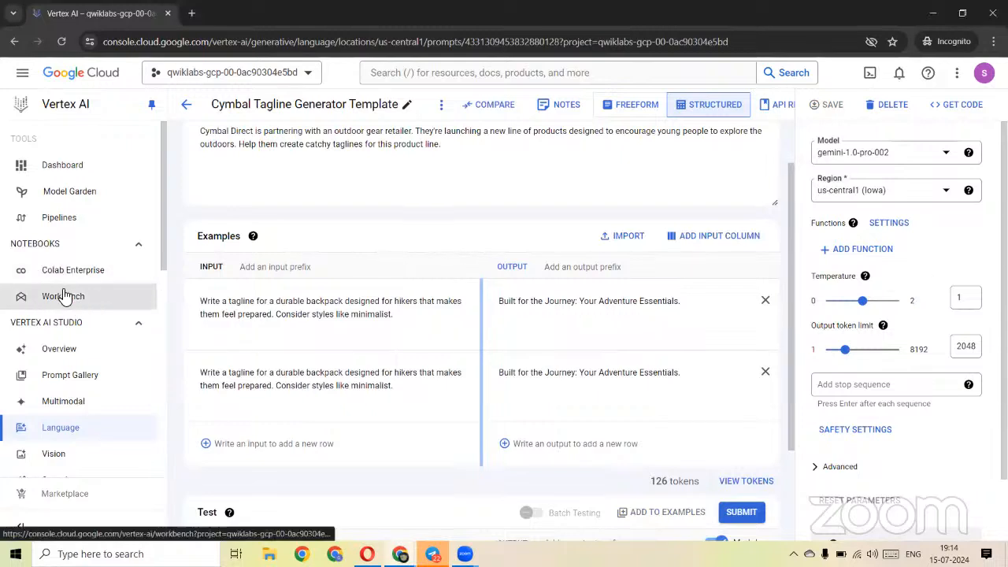
left_click(64, 296)
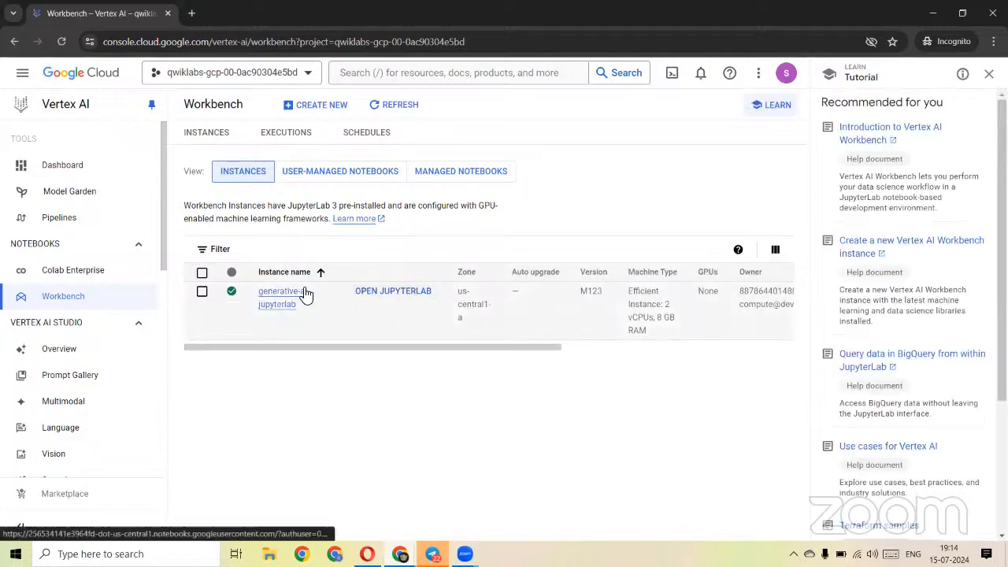
key("alt+Tab")
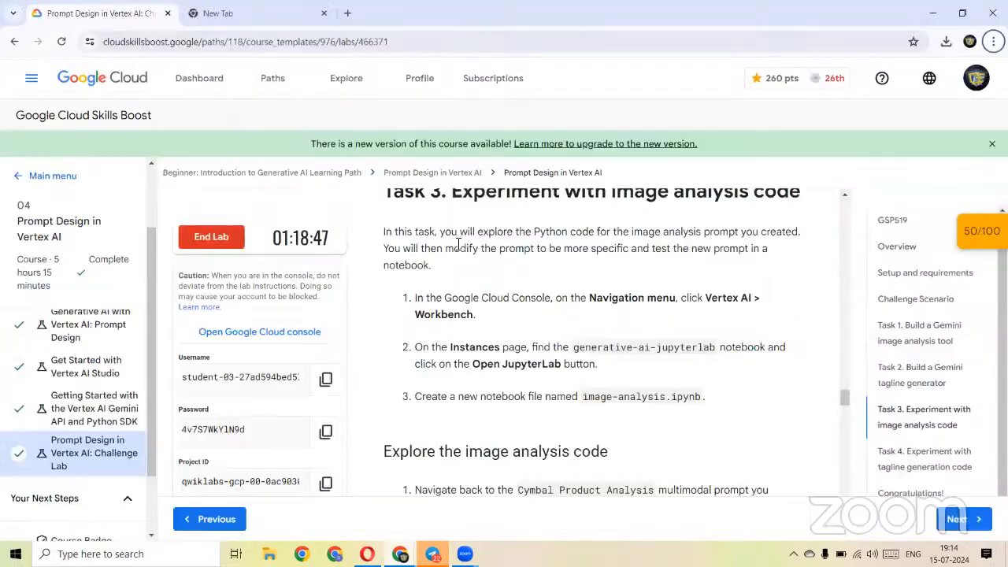
key("alt+Tab")
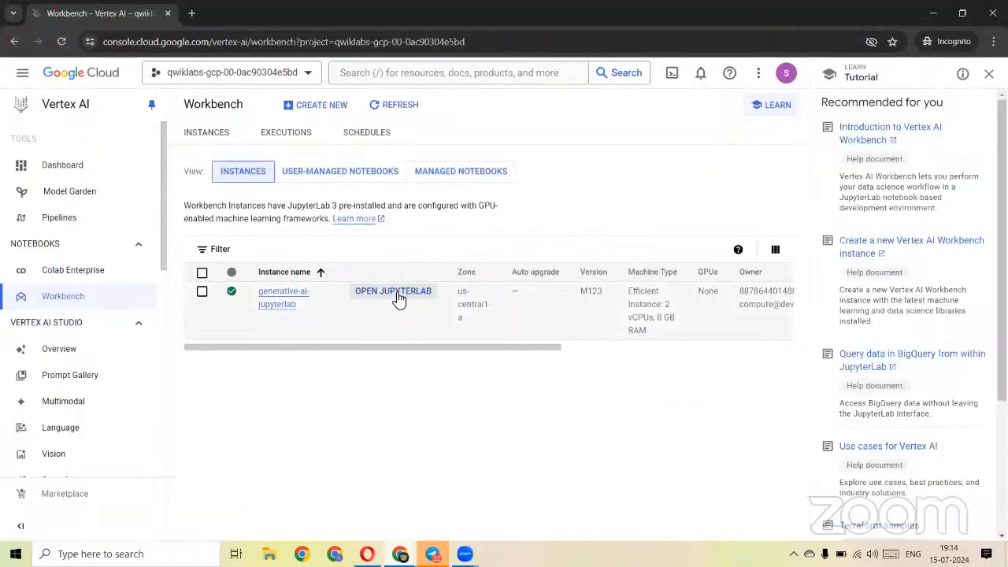
left_click(396, 291)
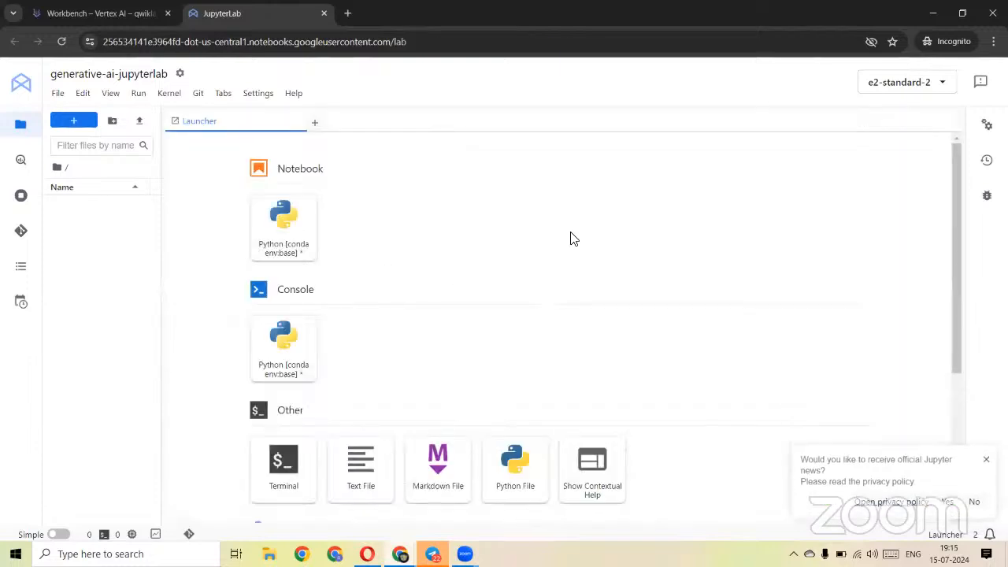
Copy the required file name image-analysis.ipynb from the lab instructions and create a new Python notebook in JupyterLab.
key("alt+Tab")
scroll(693, 358, "down", 1)
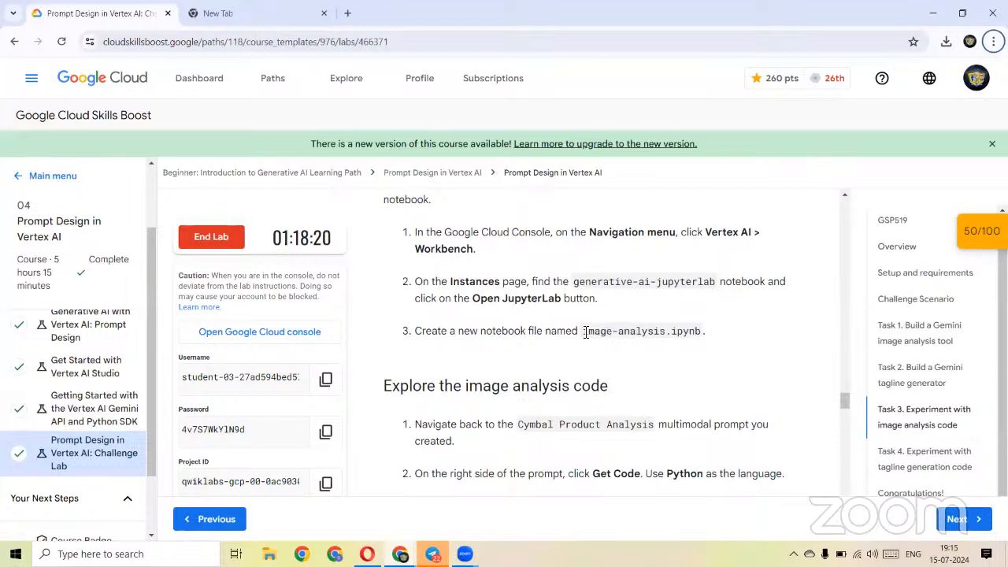
left_click_drag(583, 332, 696, 350)
key("ctrl+c")
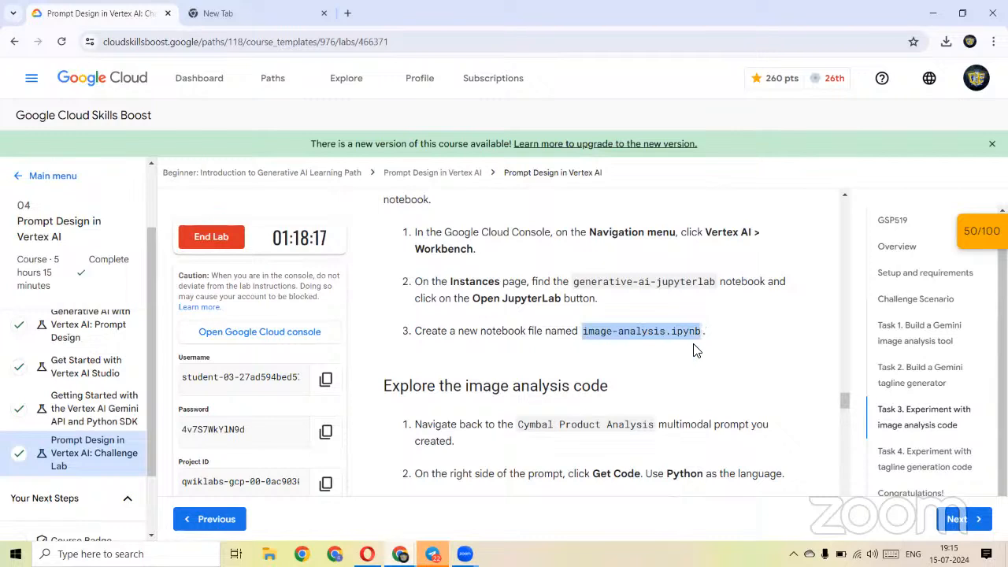
key("alt+Tab")
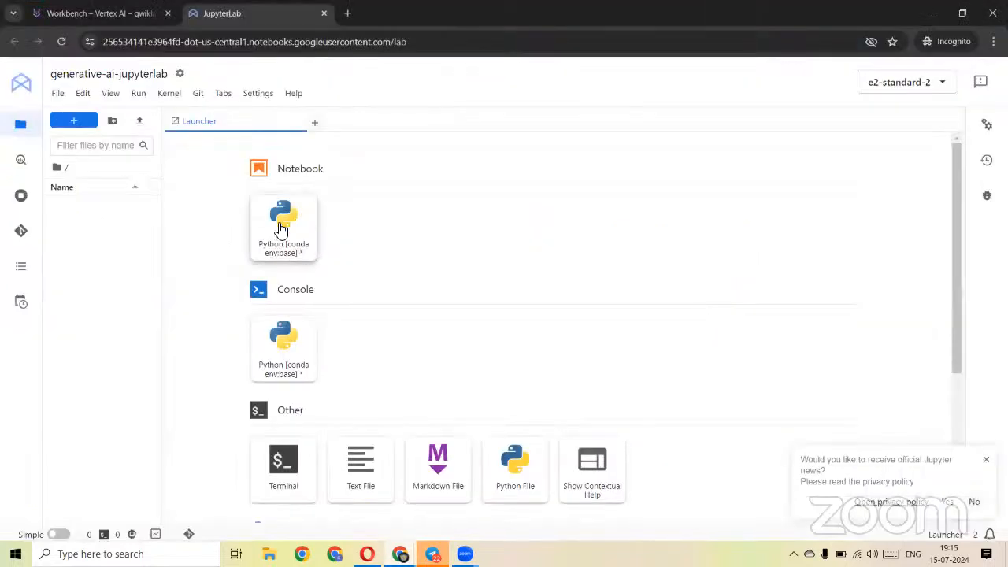
left_click(288, 225)
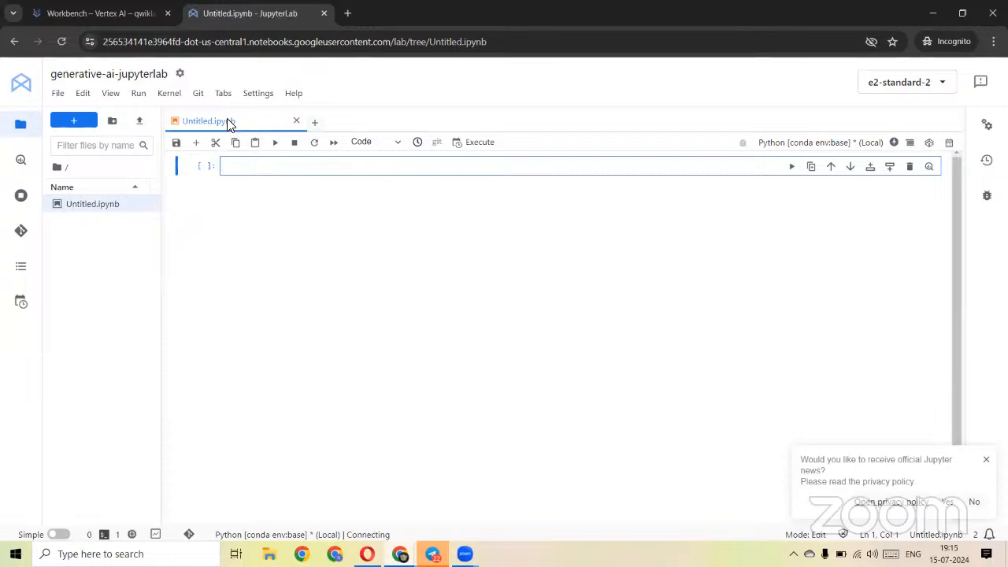
Rename the new notebook as image-analysis.ipynb.
right_click(229, 122)
left_click(277, 197)
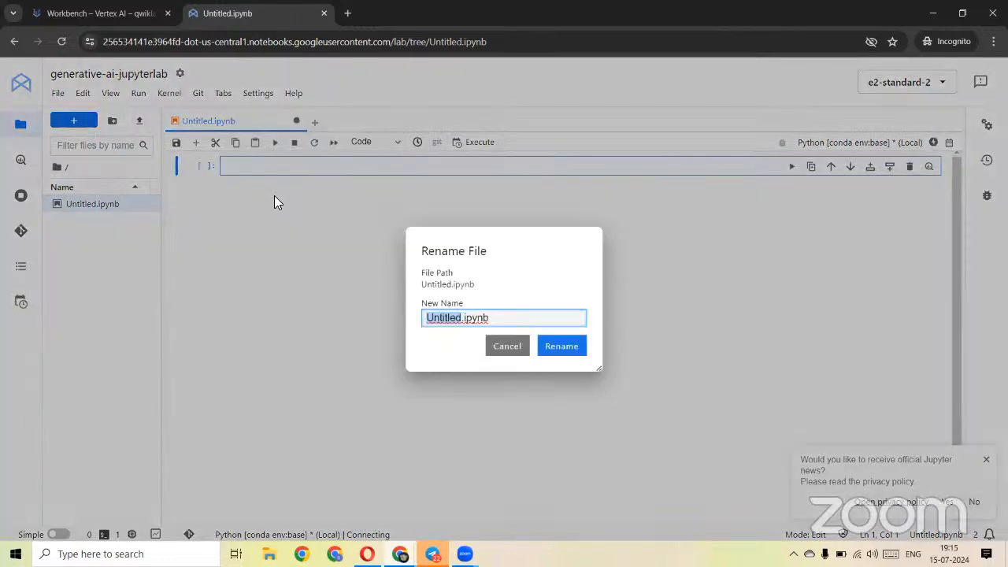
key("ctrl+v")
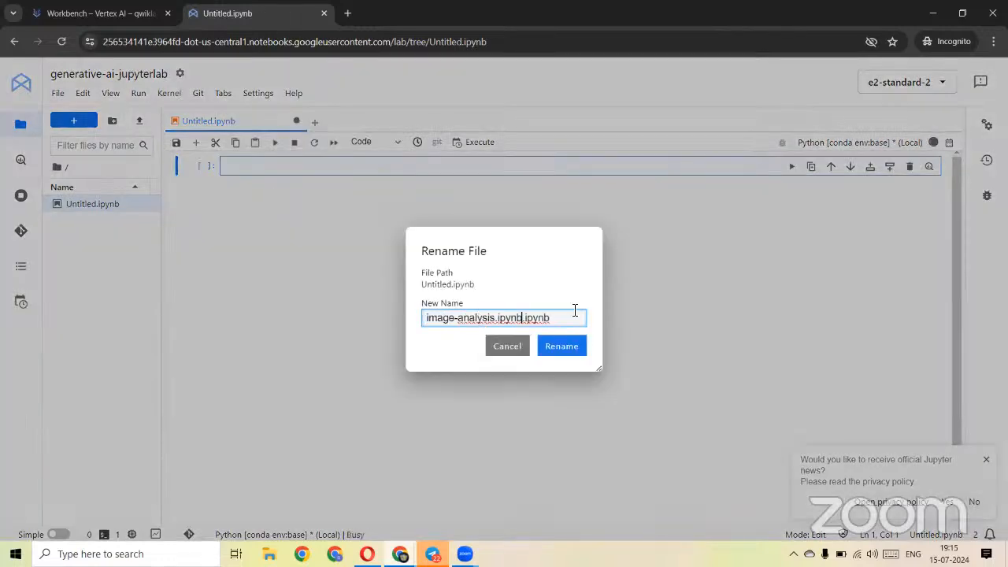
left_click_drag(561, 320, 520, 325)
key("BackSpace")
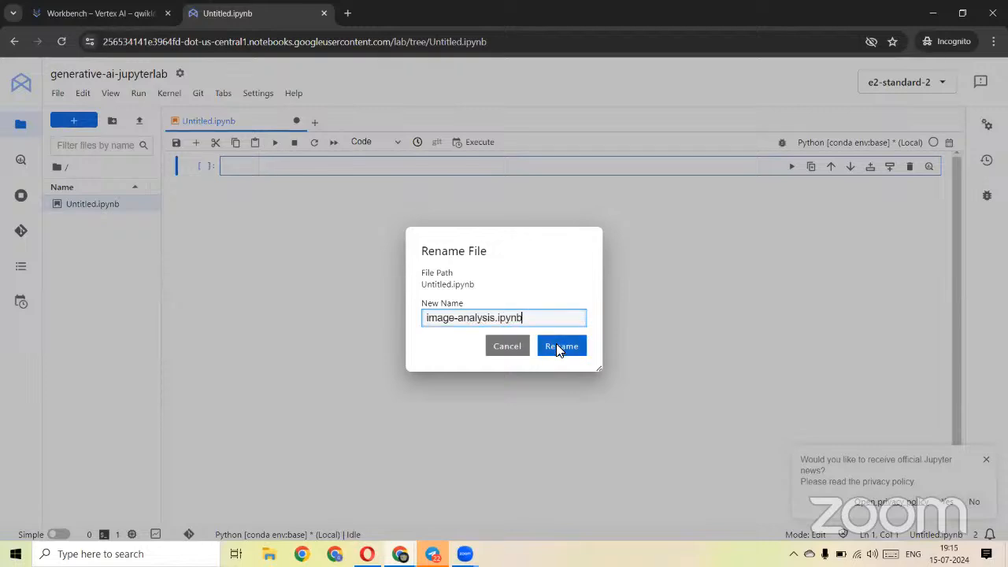
left_click(556, 346)
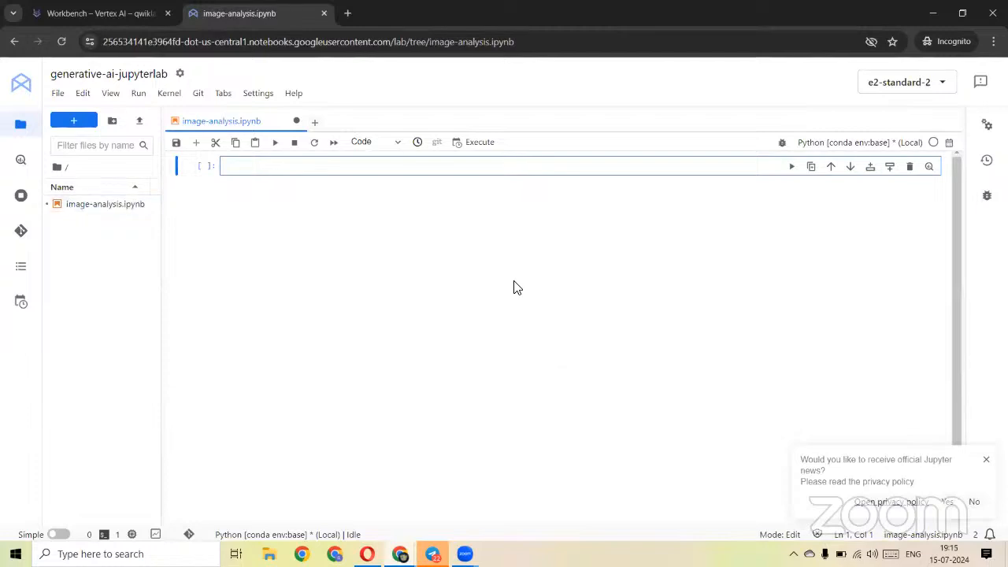
Check the lab's image analysis code instructions, then open the saved multimodal prompt Cymbal Product Analysis in Vertex AI.
key("alt+Tab")
scroll(499, 288, "down", 2)
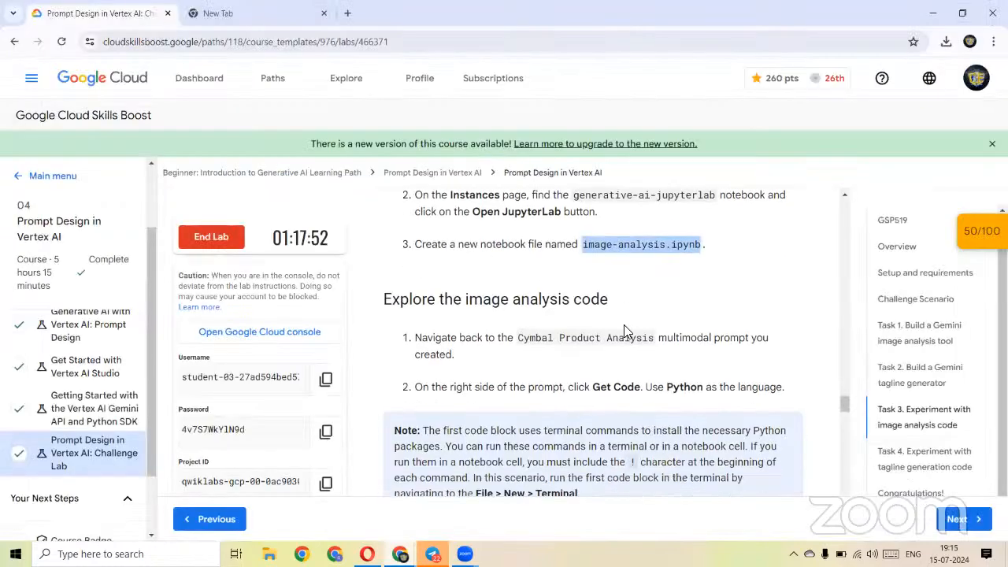
left_click_drag(521, 293, 646, 294)
left_click(602, 322)
key("alt+Tab")
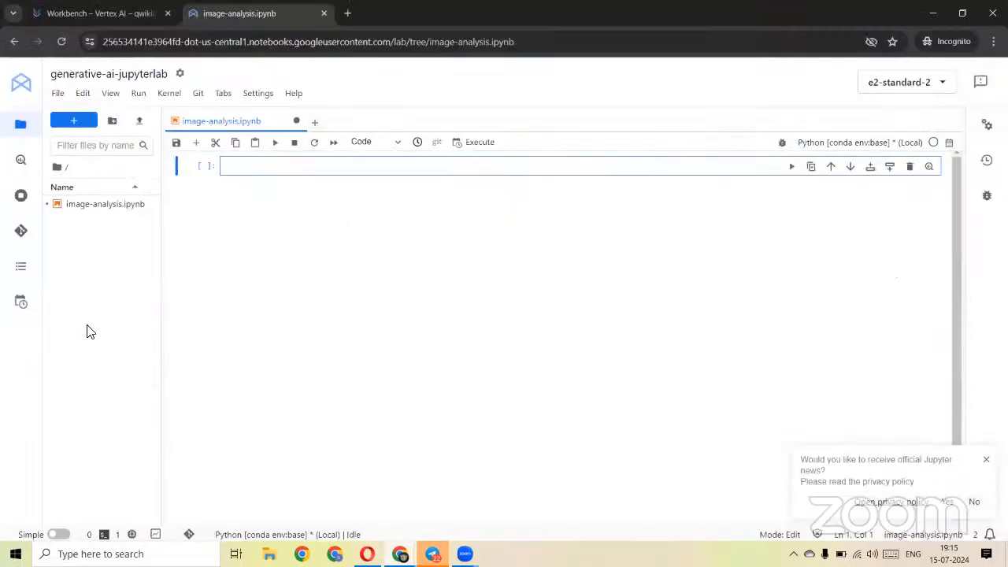
key("alt+Tab")
key("alt+Tab")
left_click(101, 13)
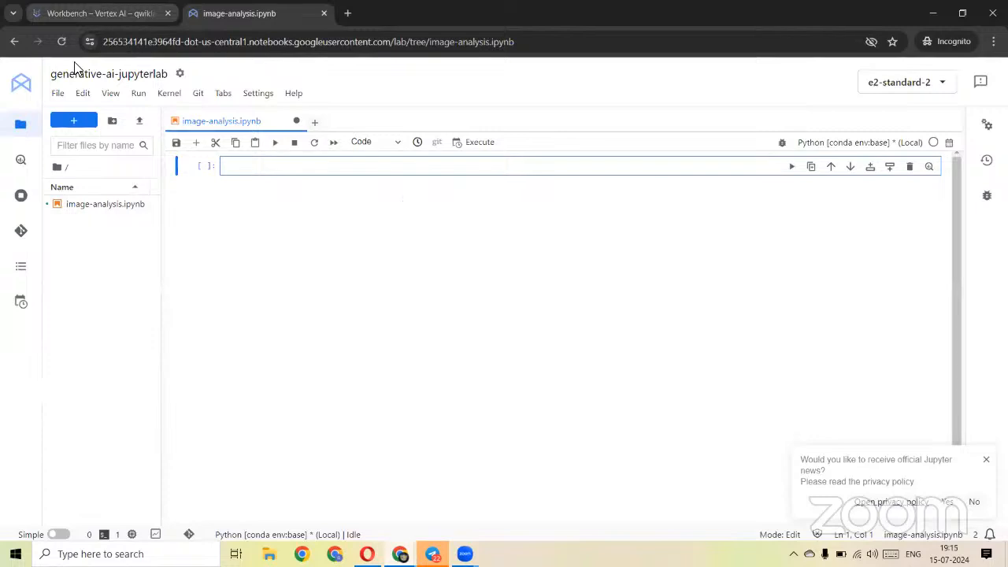
left_click(69, 407)
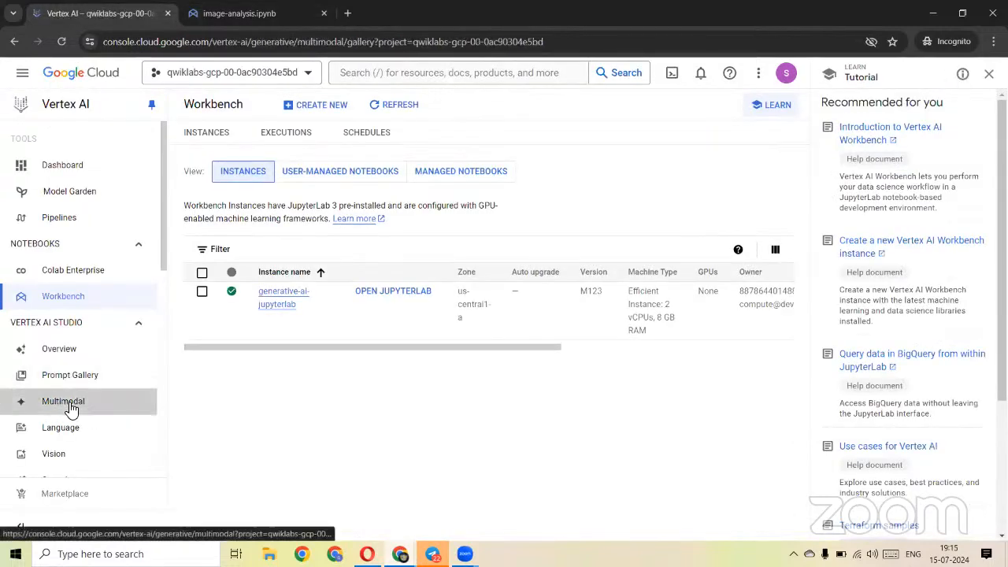
left_click(45, 184)
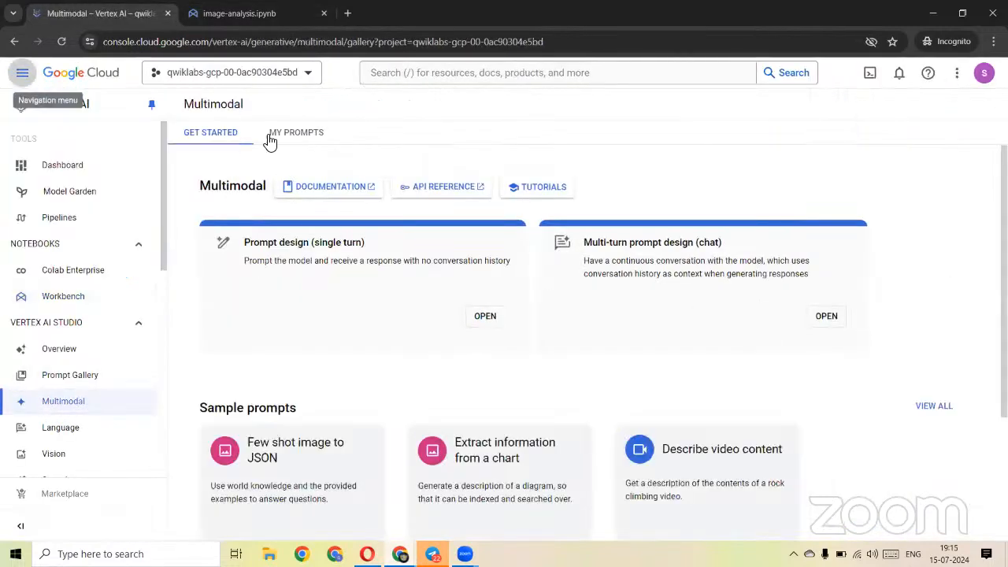
left_click(285, 137)
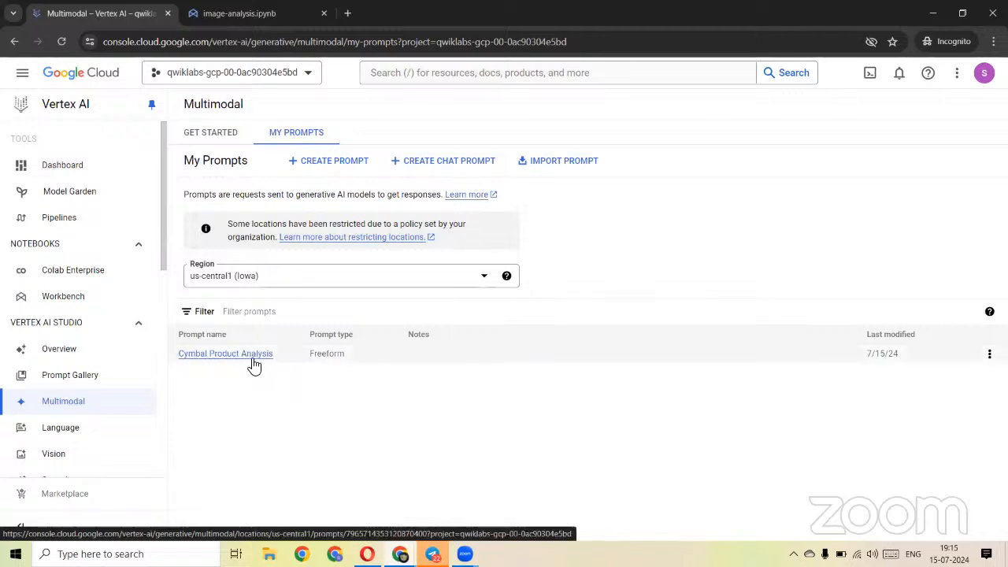
left_click(208, 361)
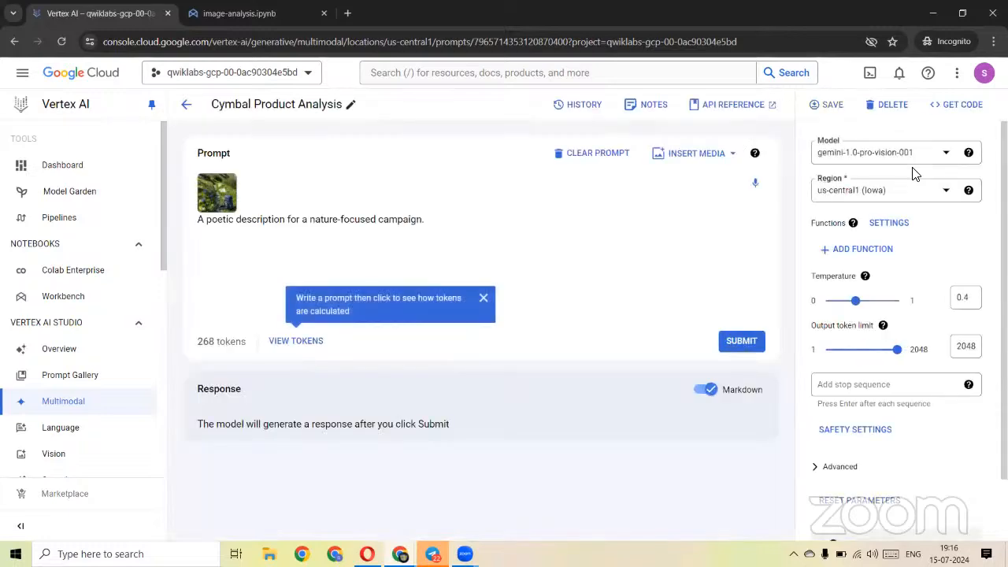
Show the Python code for the Cymbal Product Analysis prompt and copy the command that installs the Vertex AI SDK.
left_click(963, 105)
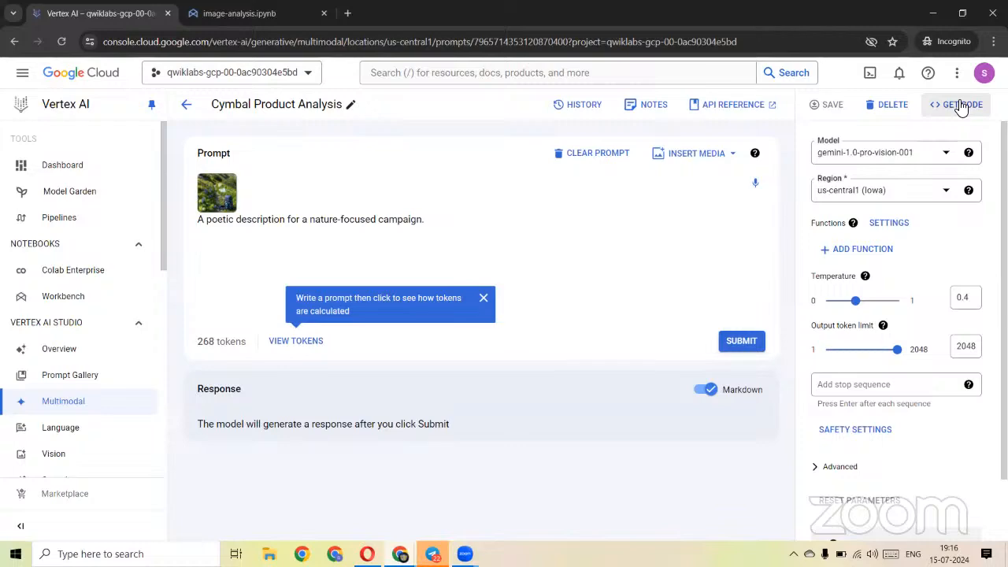
left_click(964, 107)
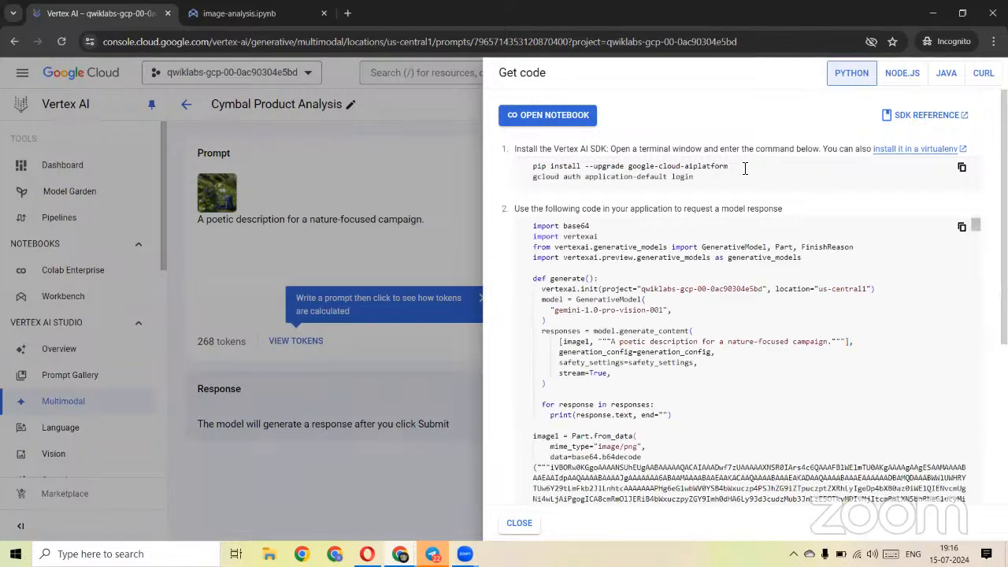
left_click_drag(533, 166, 728, 166)
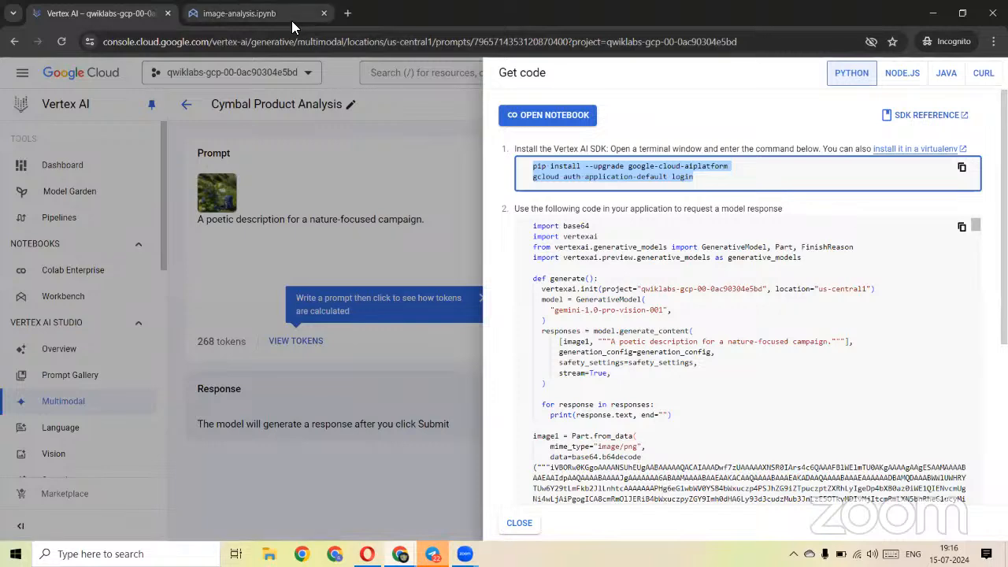
Enter "!pip install --upgrade google-cloud-aiplatform" in the first cell of image-analysis.ipynb and run it.
left_click(291, 21)
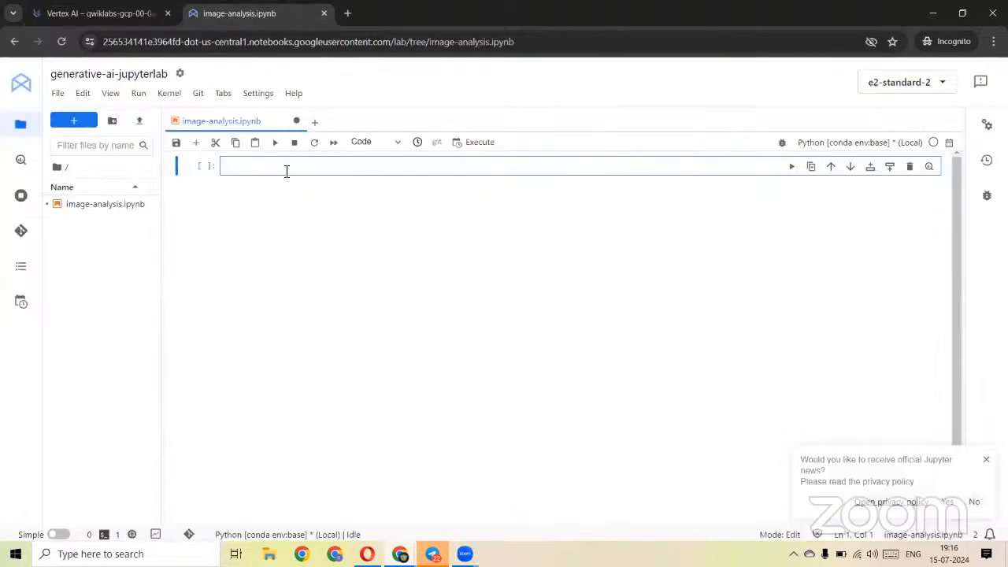
type("pip install --upgrade google-cloud-aiplatform")
left_click(225, 167)
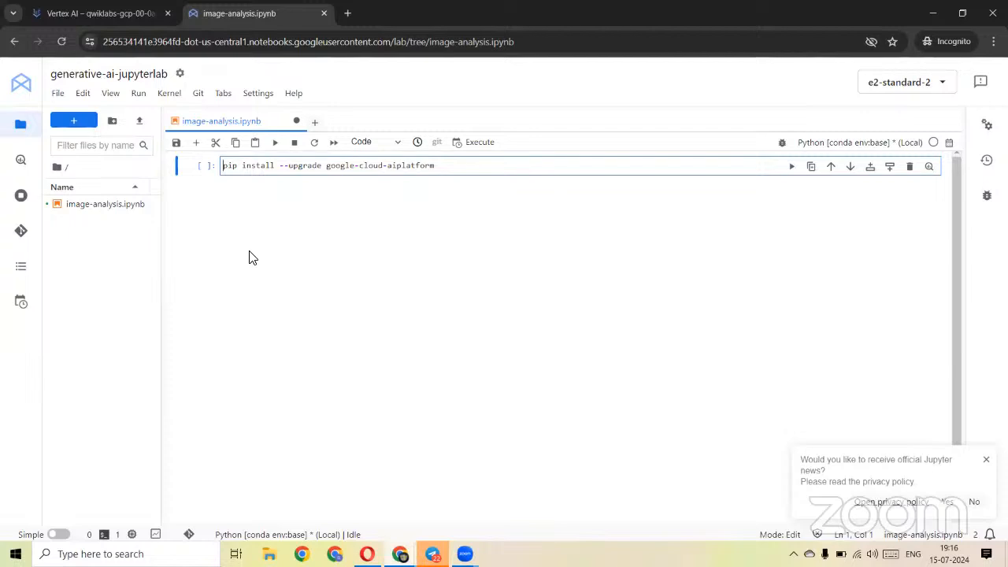
type("!")
left_click(511, 164)
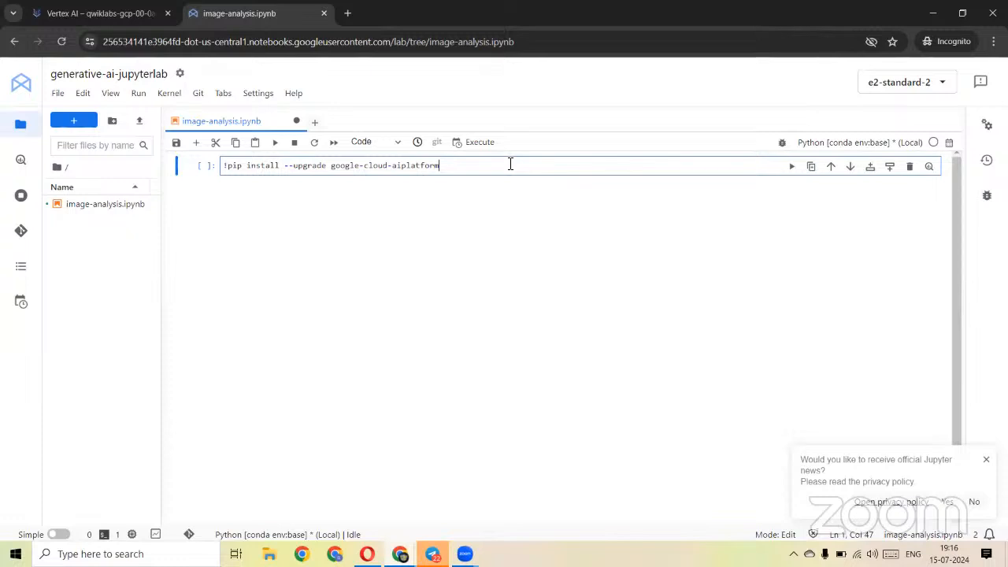
key("shift+Return")
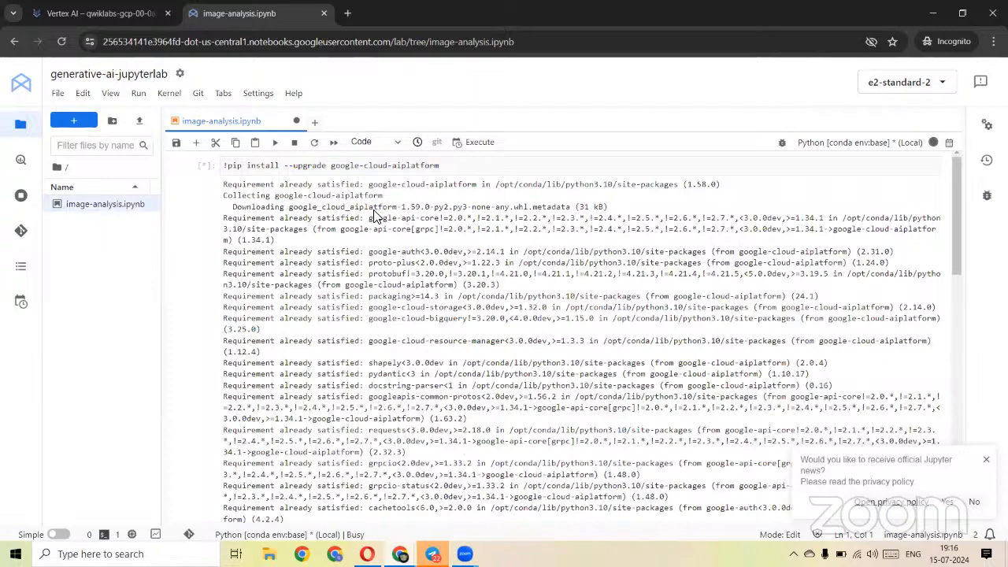
scroll(370, 214, "down", 4)
scroll(311, 204, "up", 4)
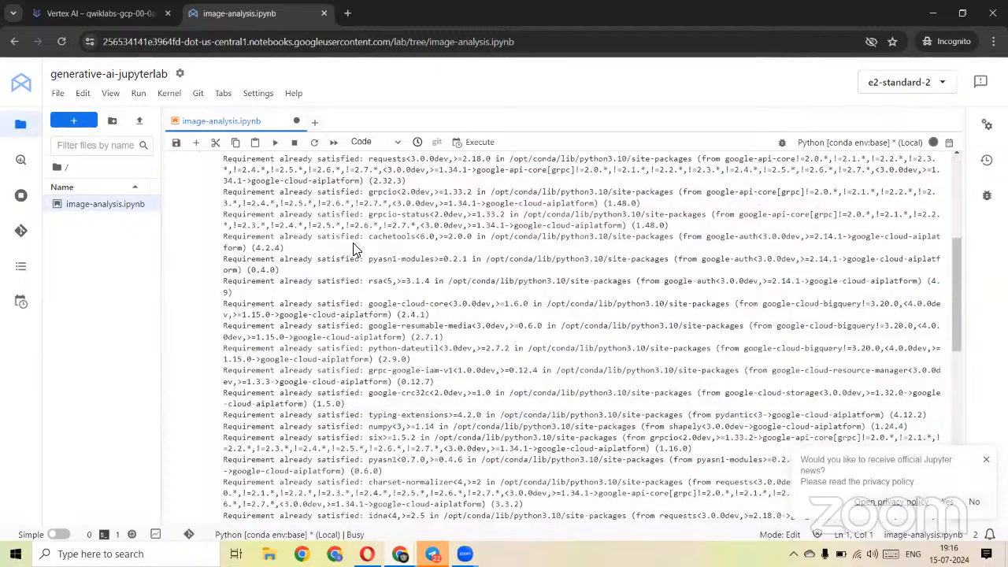
scroll(417, 317, "down", 1)
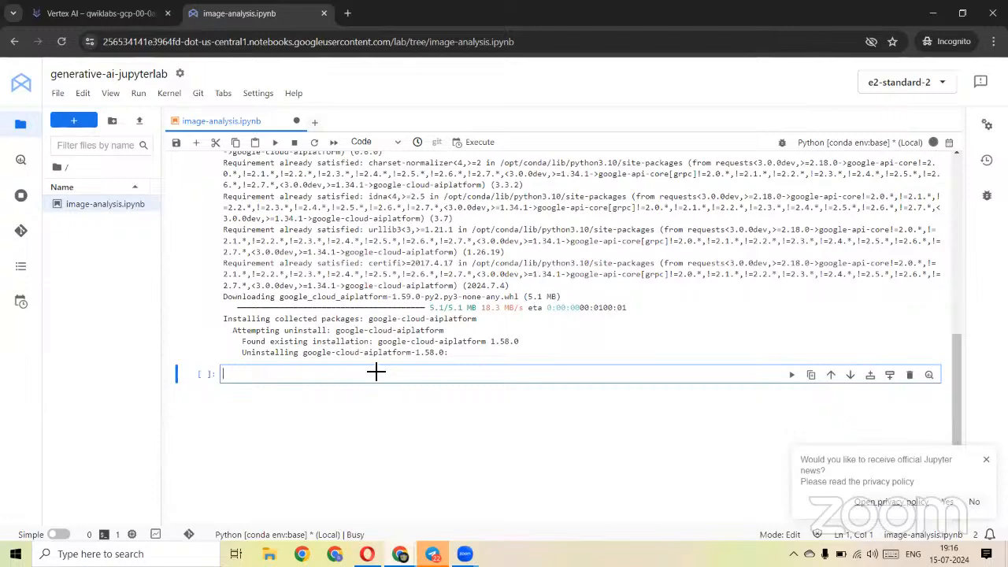
Copy the prompt's Python model-request code from Vertex AI into the empty second cell of image-analysis.ipynb.
key("alt+Tab")
key("alt+Tab")
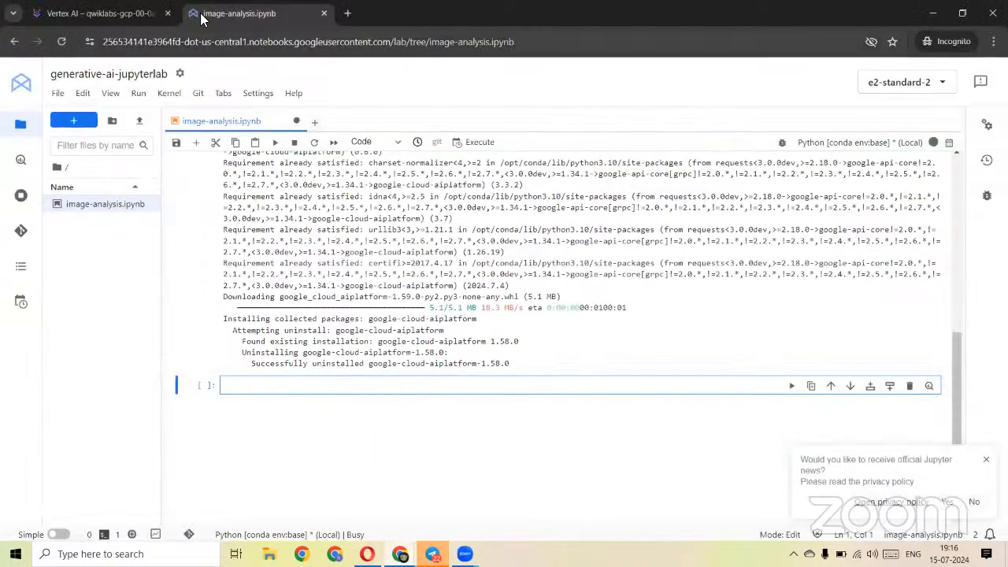
left_click(120, 16)
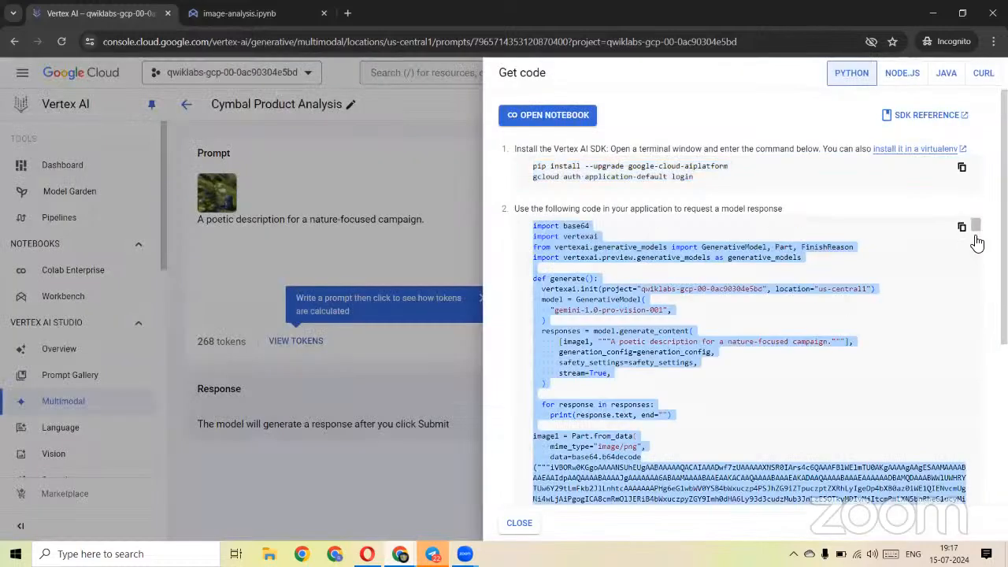
key("alt+Tab")
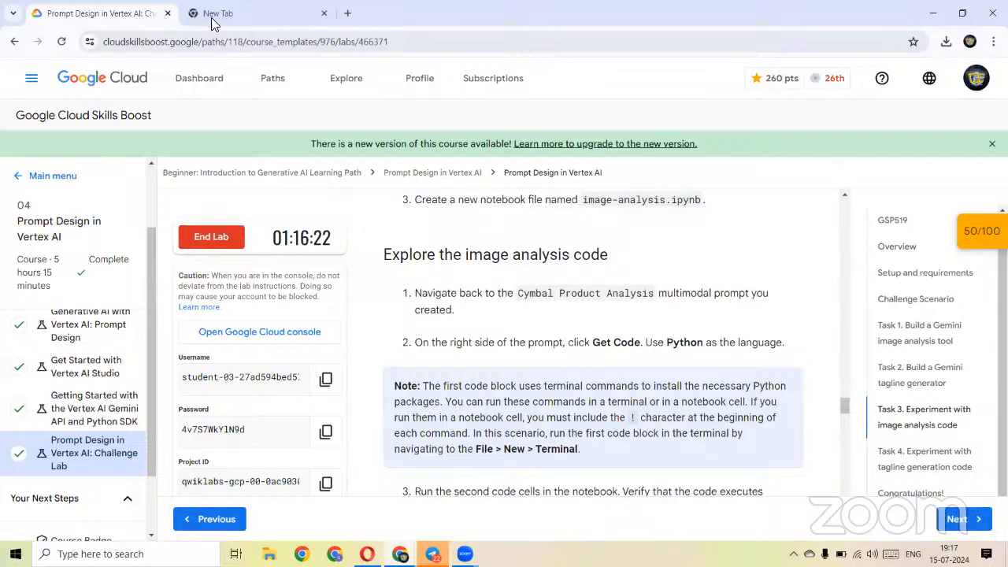
key("alt+Tab")
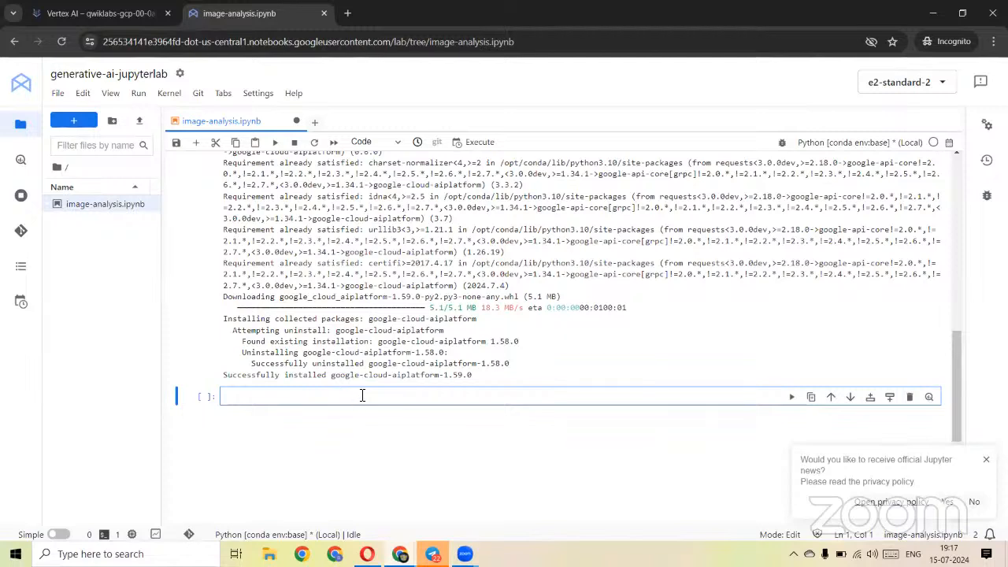
key("ctrl+v")
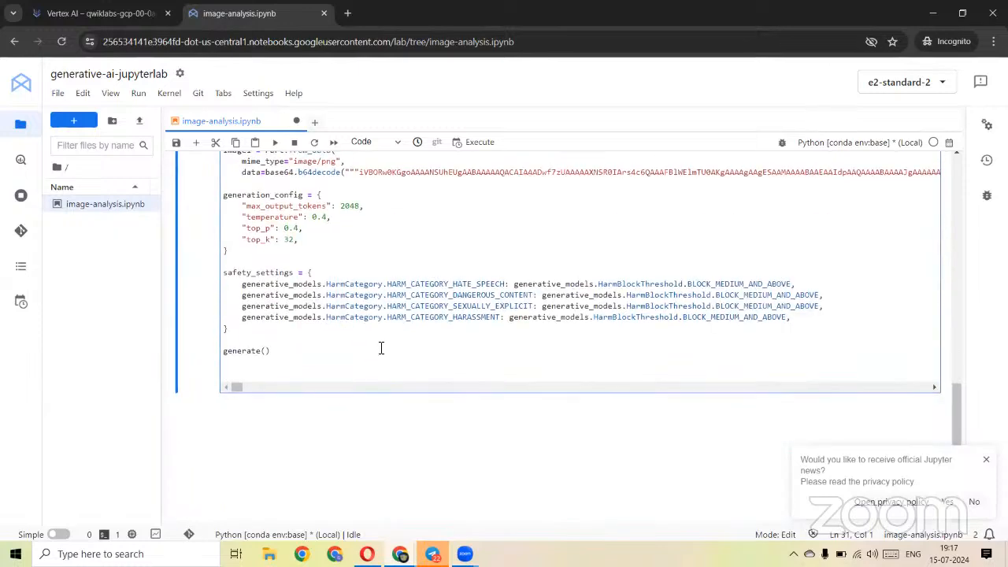
scroll(390, 297, "up", 2)
scroll(383, 262, "up", 1)
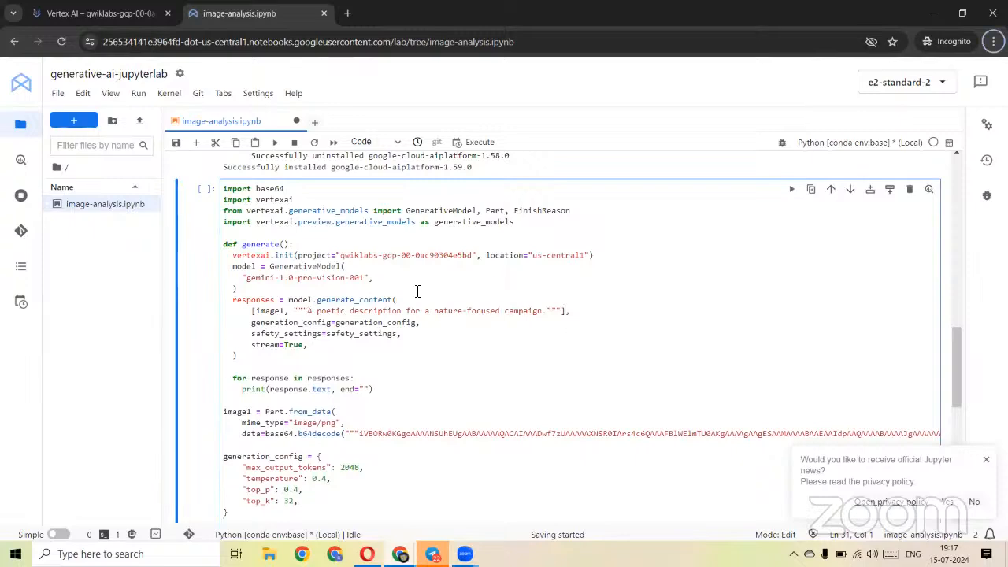
Replace the prompt text in the code with the lab's example "Describe this image with a focus on colors, textures, and the feeling it evokes.".
key("alt+Tab")
scroll(624, 324, "down", 4)
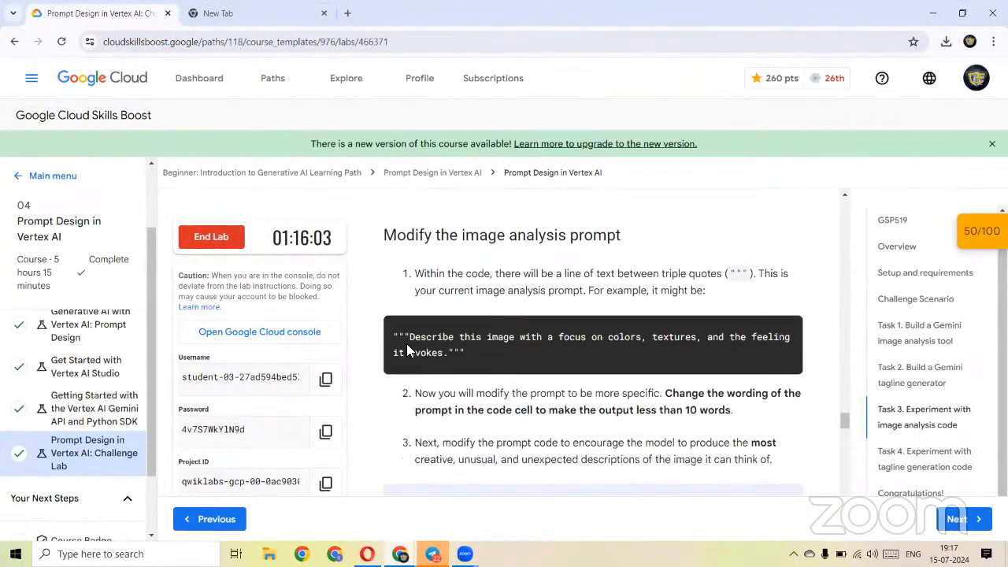
left_click_drag(410, 337, 448, 352)
key("ctrl+c")
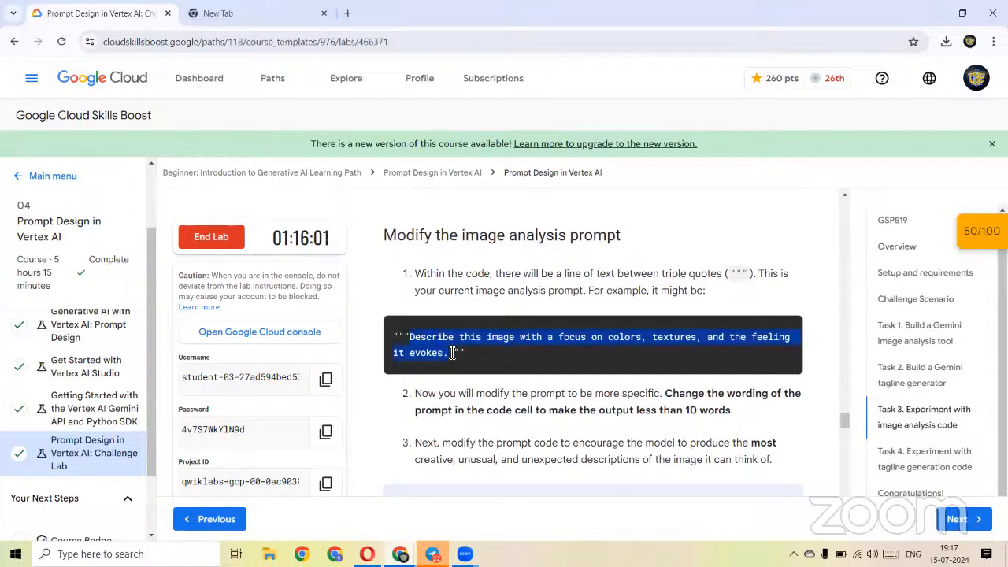
key("alt+Tab")
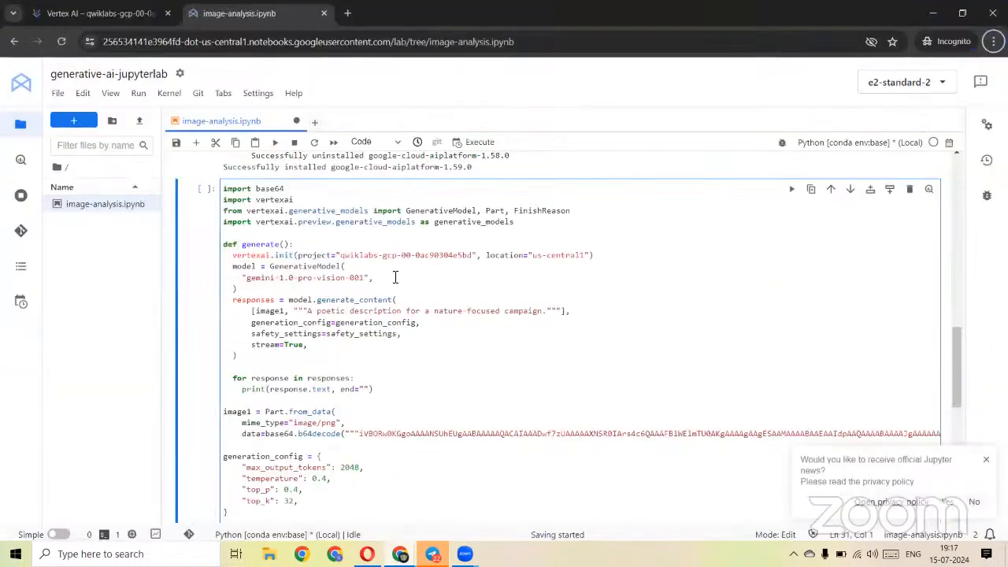
left_click_drag(551, 315, 309, 312)
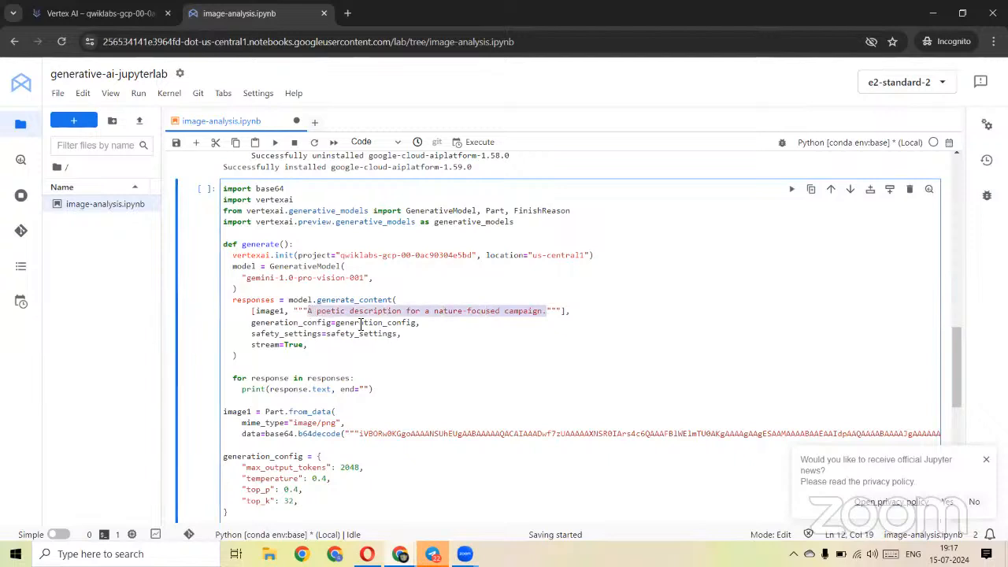
key("ctrl+v")
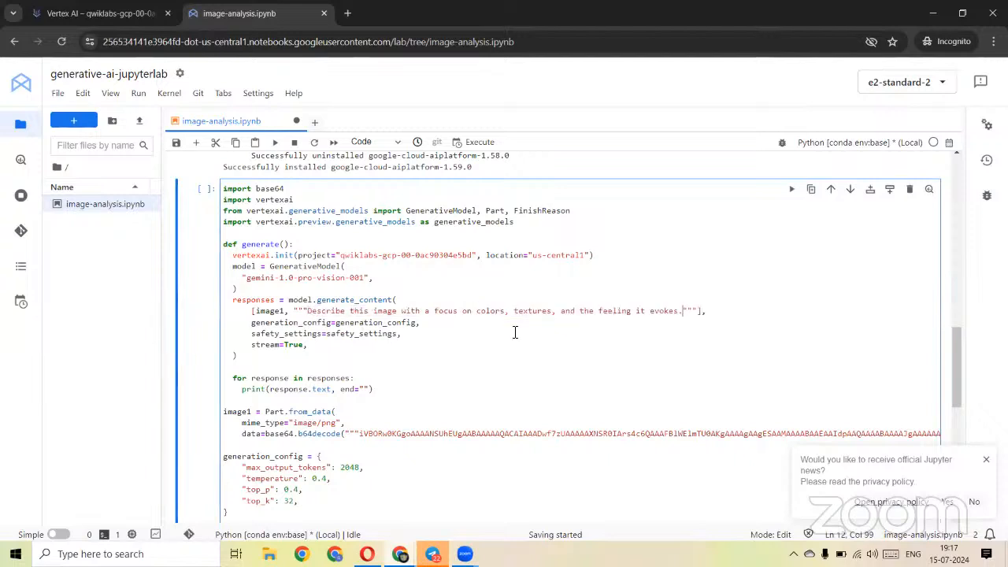
Read the lab's prompt modification requirements, then add "in less than 10 words" to the end of the prompt sentence in the code.
key("alt+Tab")
scroll(506, 355, "down", 1)
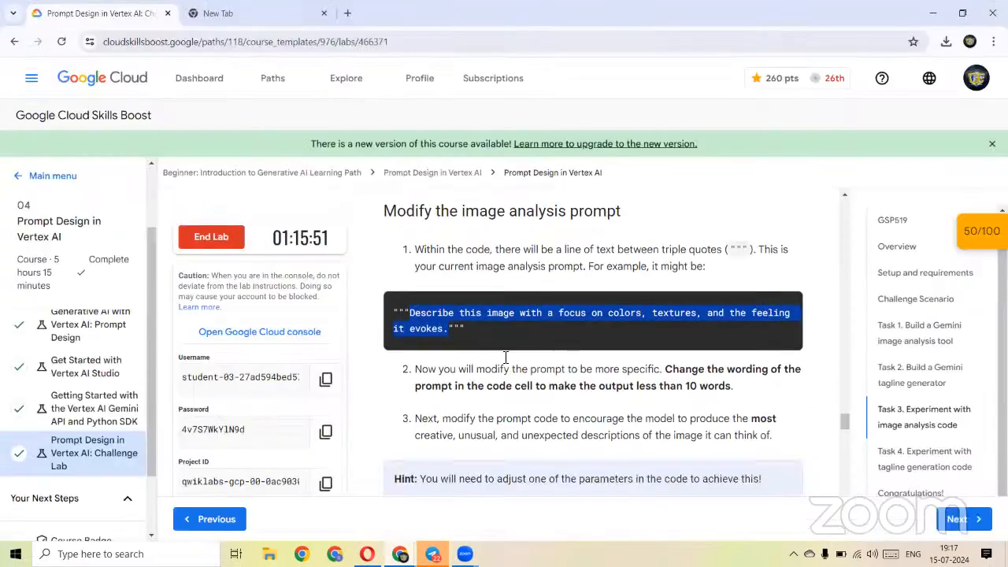
left_click(694, 346)
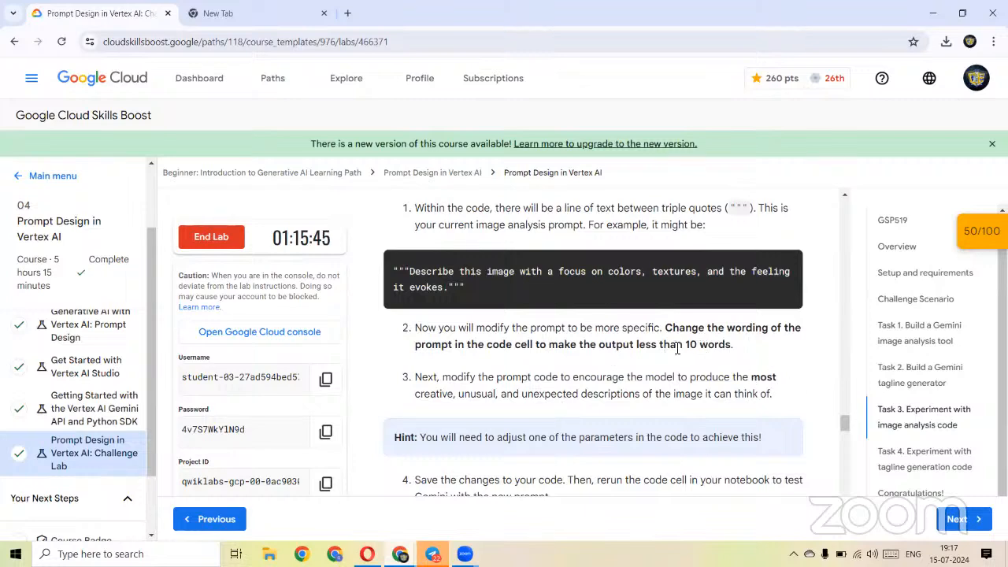
key("alt+Tab")
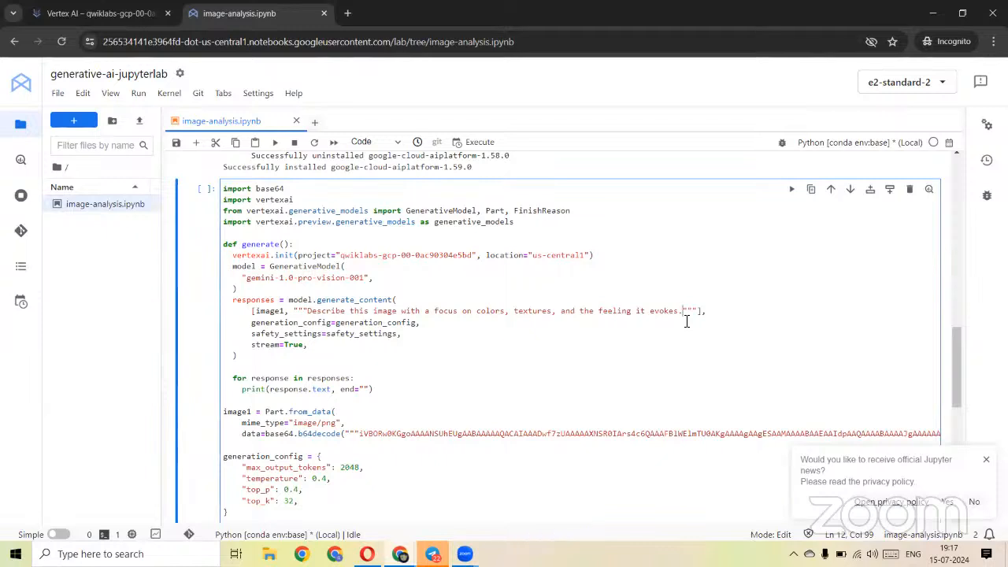
left_click(680, 312)
type("in lea")
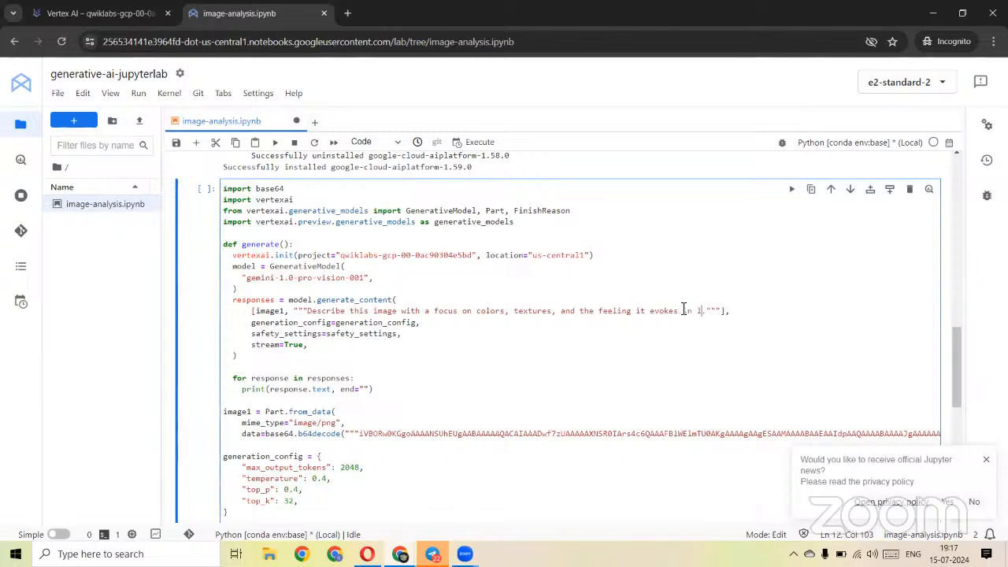
type("sthan")
key("Right")
key("Right")
type("10 words")
Run the image analysis code cell and check the description it generates.
scroll(544, 317, "down", 3)
left_click(473, 322)
scroll(472, 322, "down", 4)
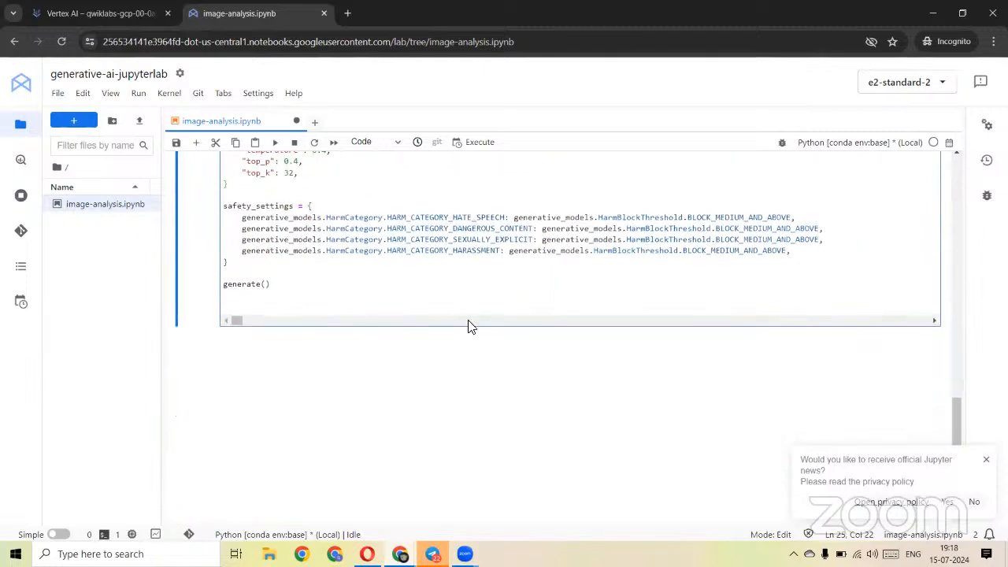
key("shift+Return")
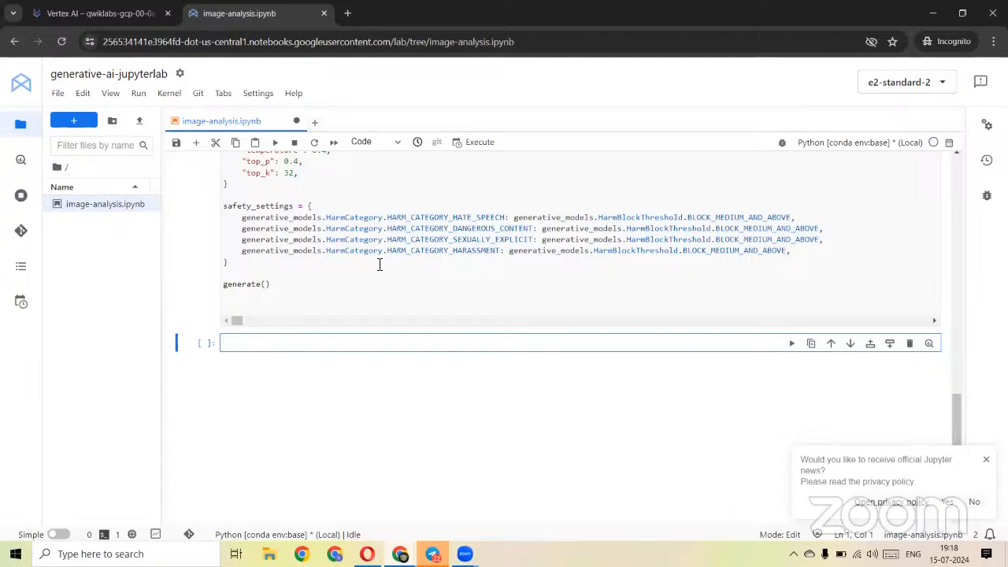
scroll(378, 265, "up", 10)
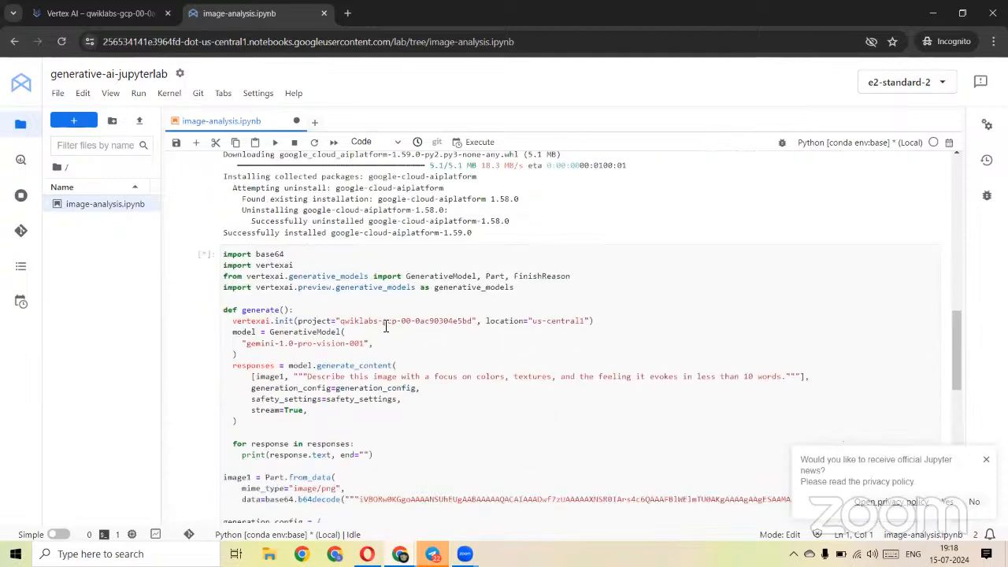
scroll(384, 326, "down", 10)
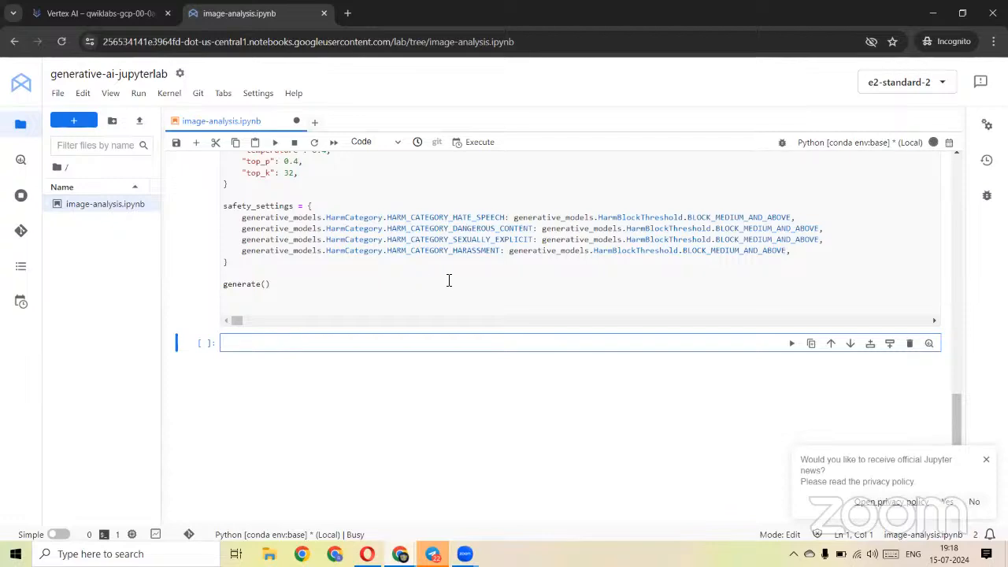
scroll(305, 281, "up", 10)
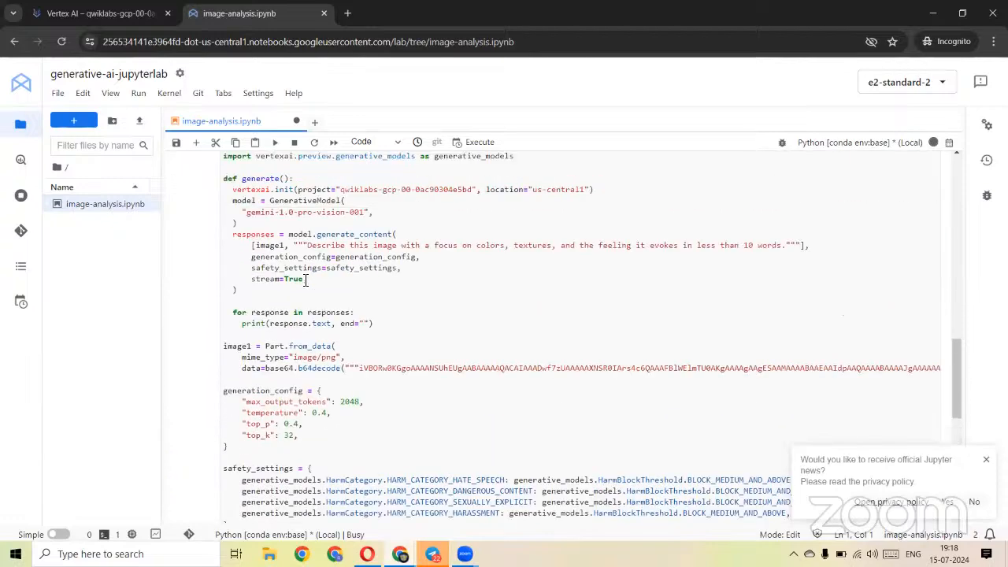
scroll(216, 271, "down", 8)
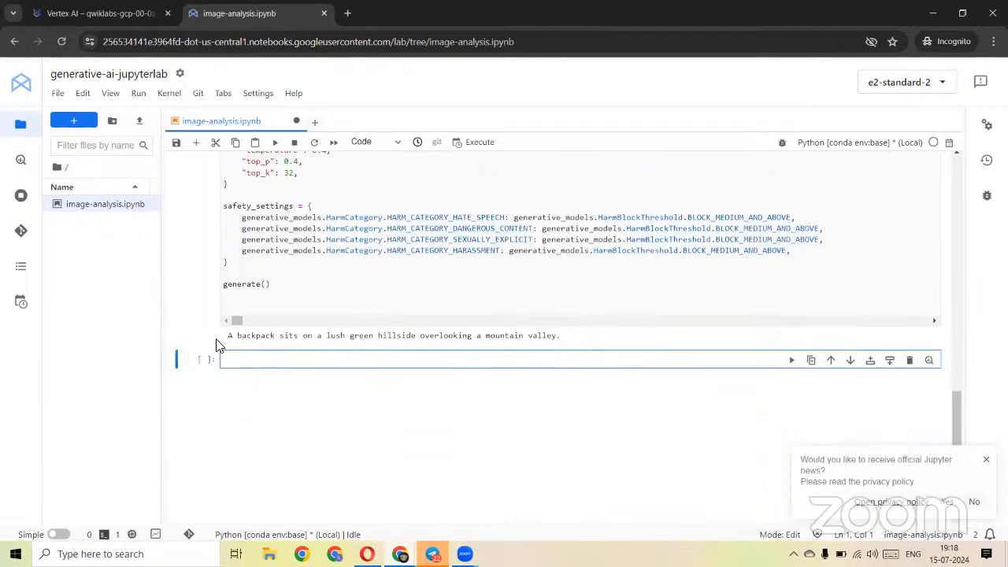
left_click(580, 334)
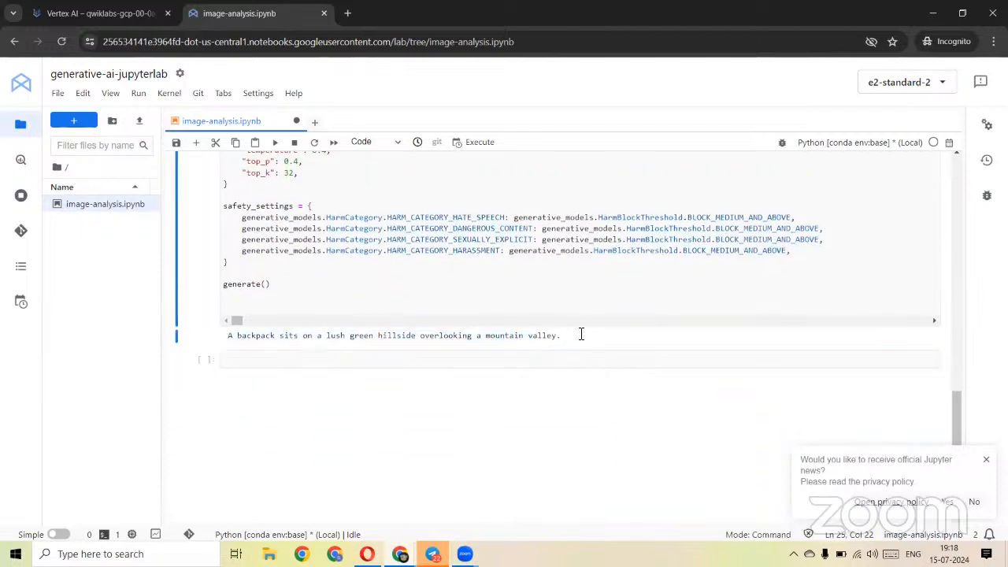
left_click(540, 278)
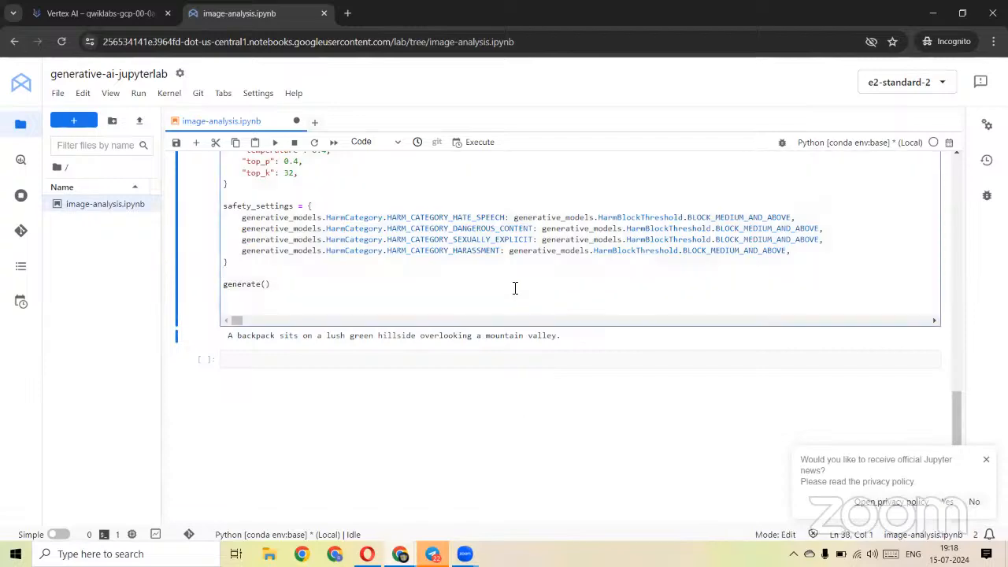
Return to the lab instructions and check progress on the "Experiment with image analysis code" task.
key("alt+Tab")
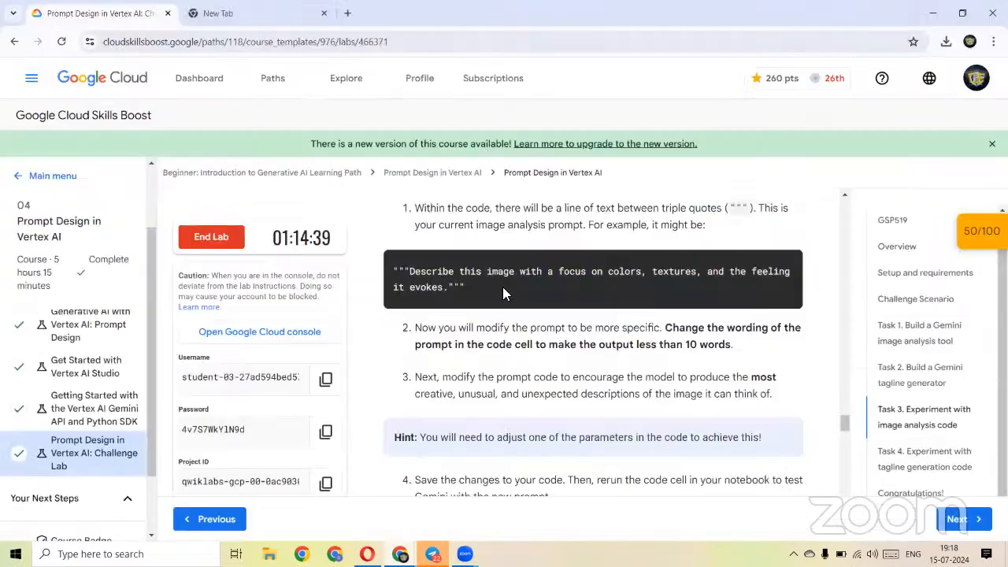
scroll(519, 299, "down", 3)
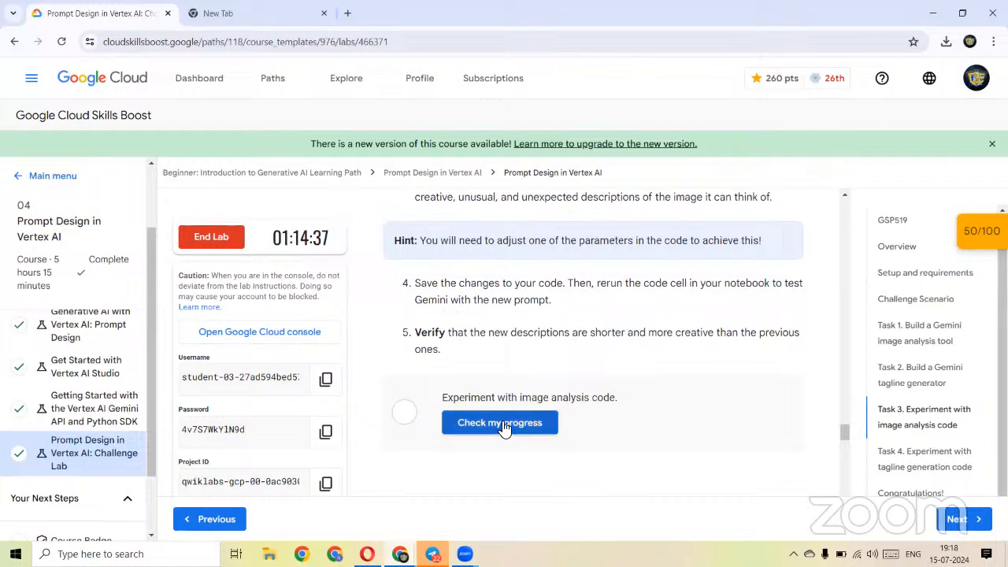
left_click(504, 426)
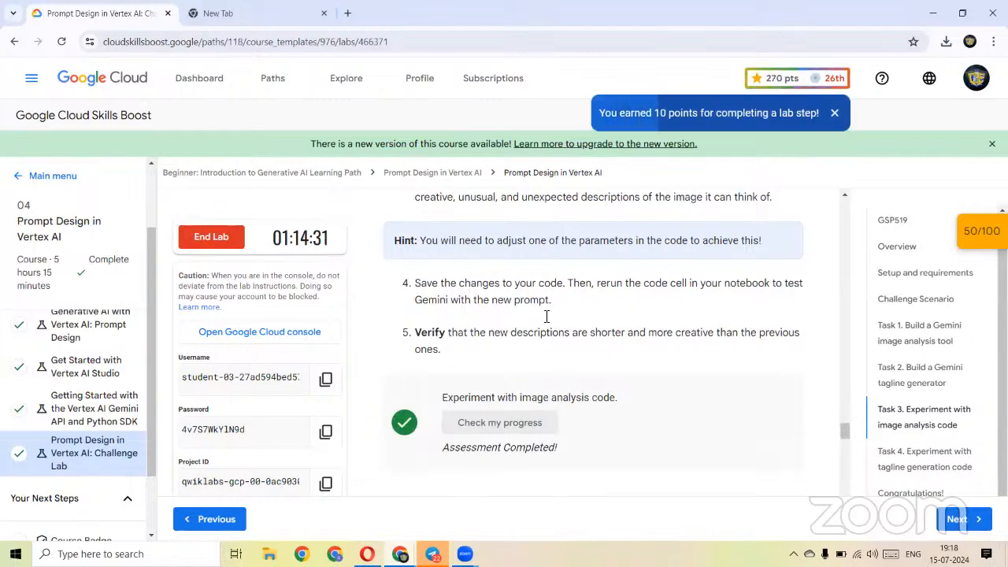
Go to Task 4 in the lab instructions and copy the notebook file name tagline-generator.ipynb.
scroll(488, 286, "down", 2)
scroll(488, 286, "down", 2)
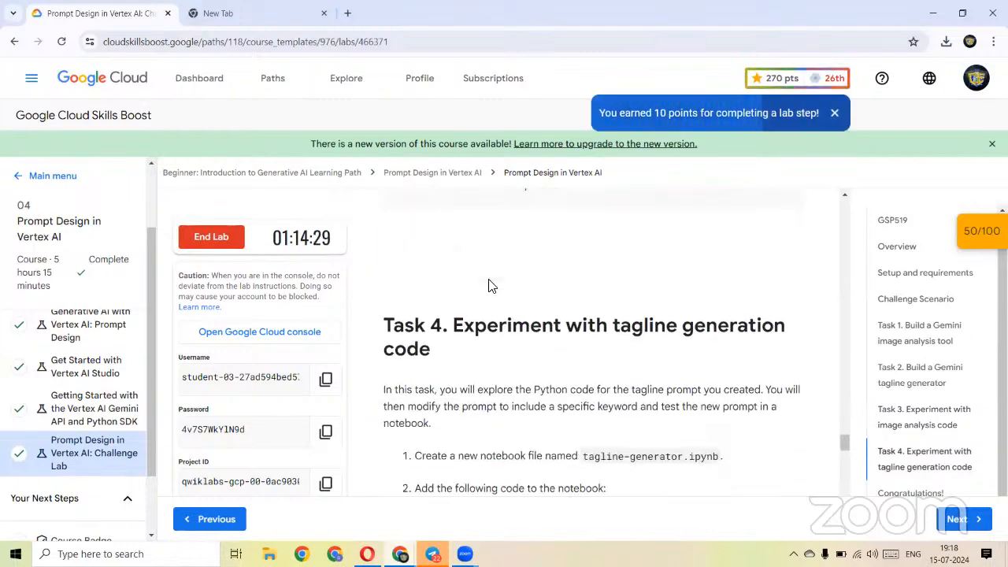
scroll(488, 286, "down", 1)
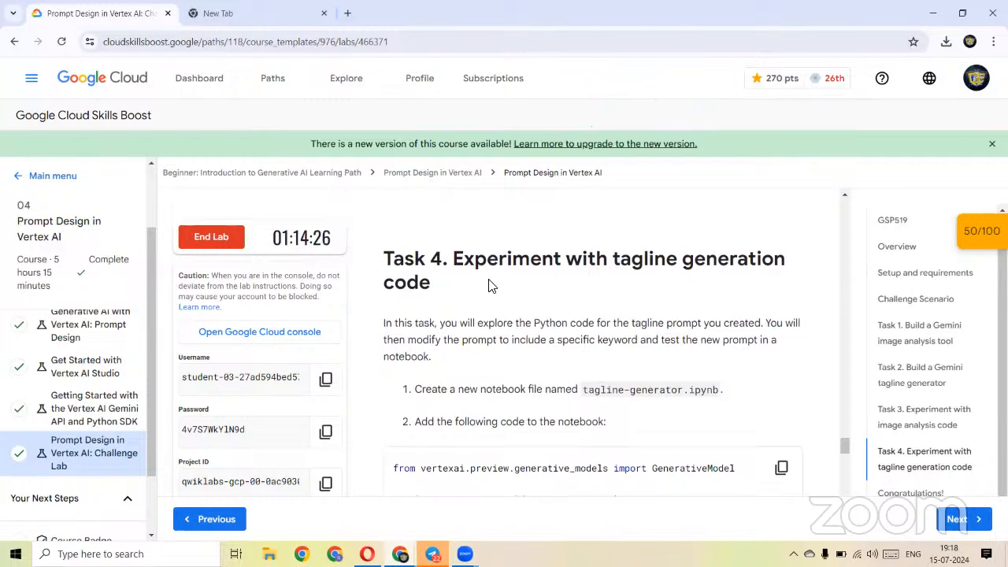
scroll(488, 286, "down", 1)
scroll(553, 294, "down", 1)
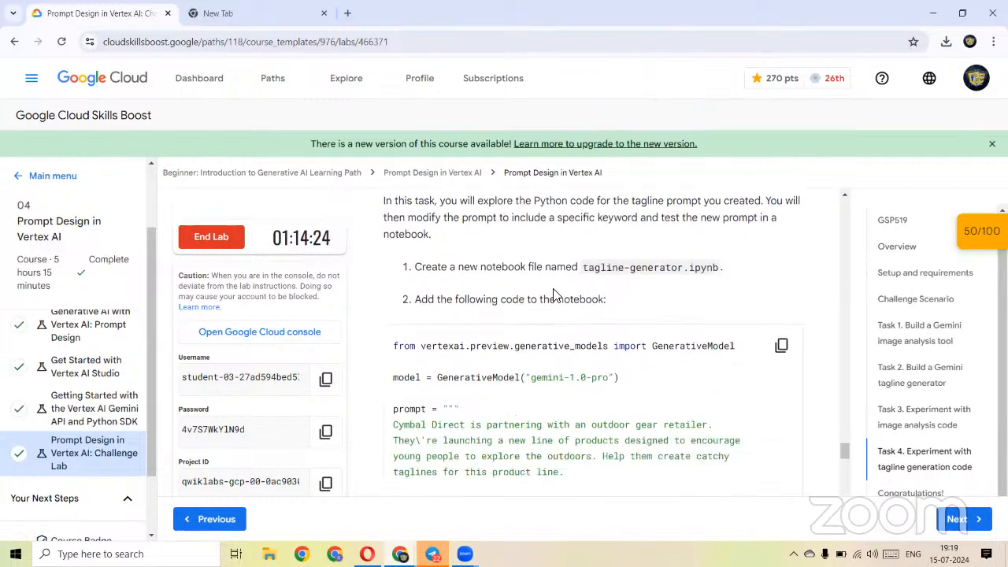
scroll(552, 294, "down", 1)
left_click_drag(583, 260, 720, 259)
key("ctrl+c")
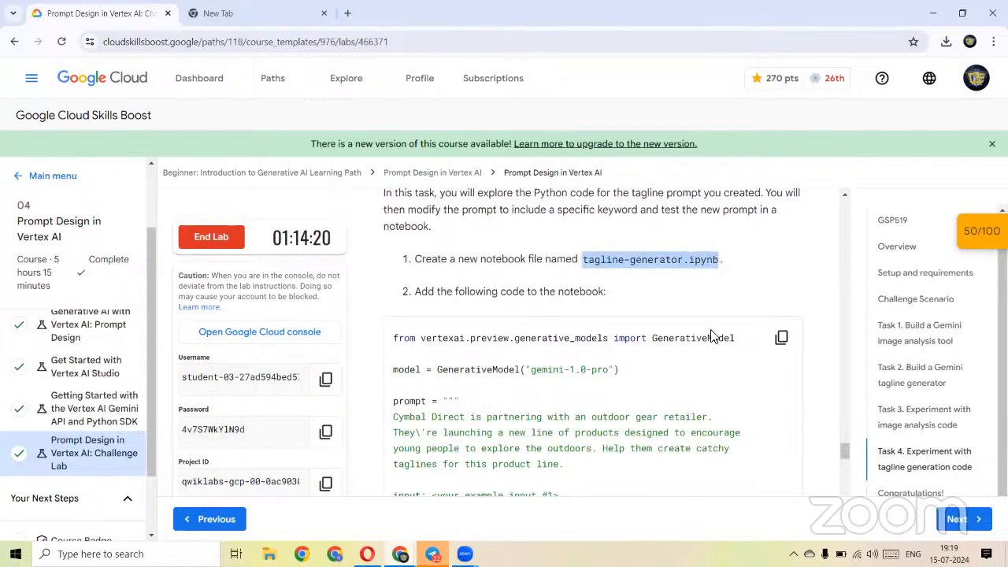
Create a new Python notebook in JupyterLab and rename it tagline-generator.ipynb.
key("alt+Tab")
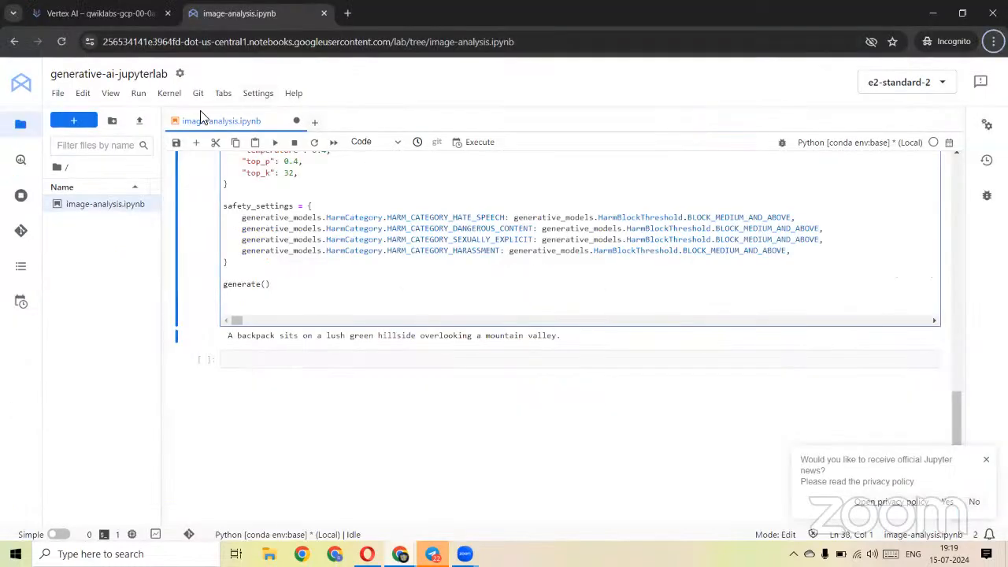
left_click(315, 122)
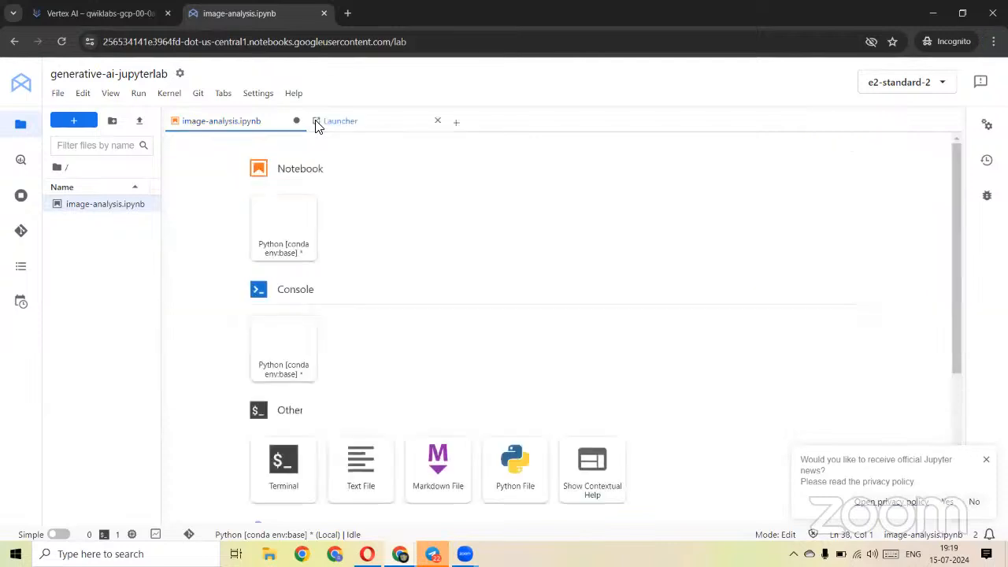
left_click(270, 232)
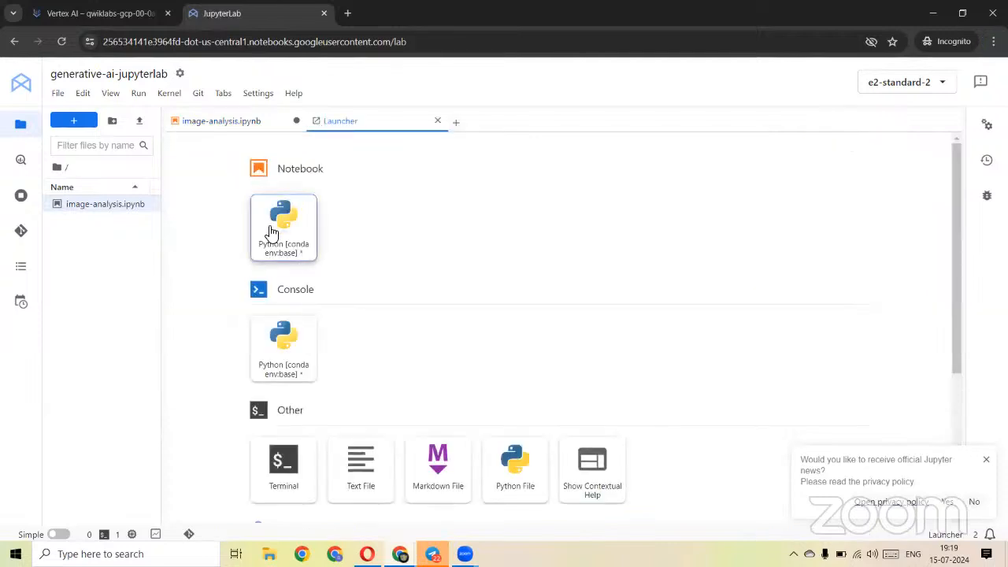
right_click(364, 126)
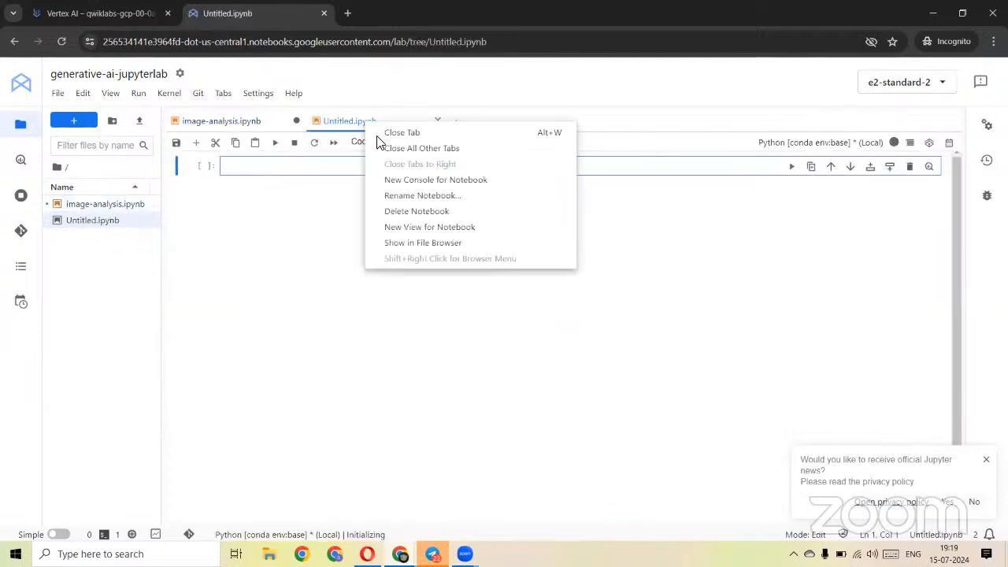
left_click(417, 197)
left_click_drag(491, 319, 418, 317)
key("ctrl+v")
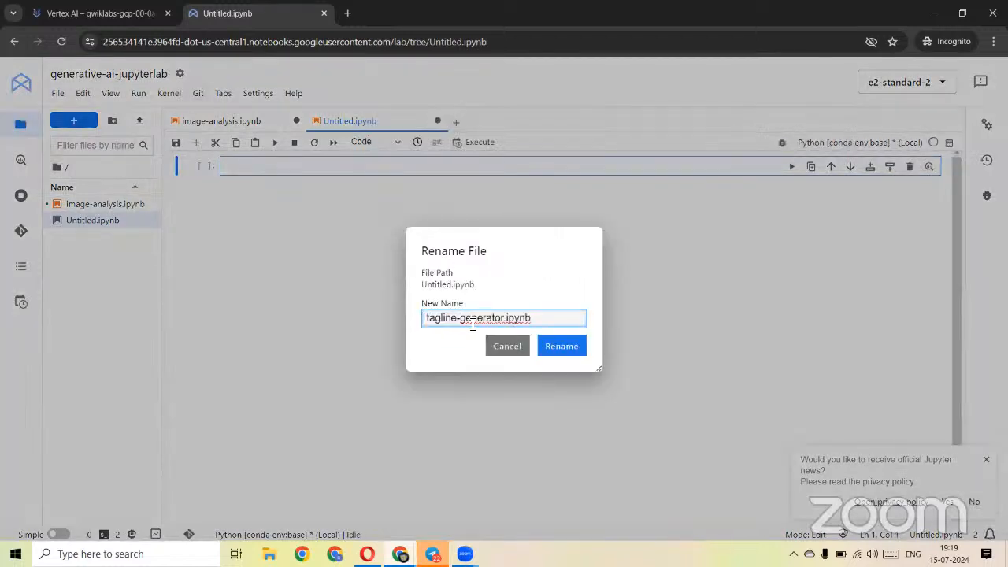
left_click(560, 347)
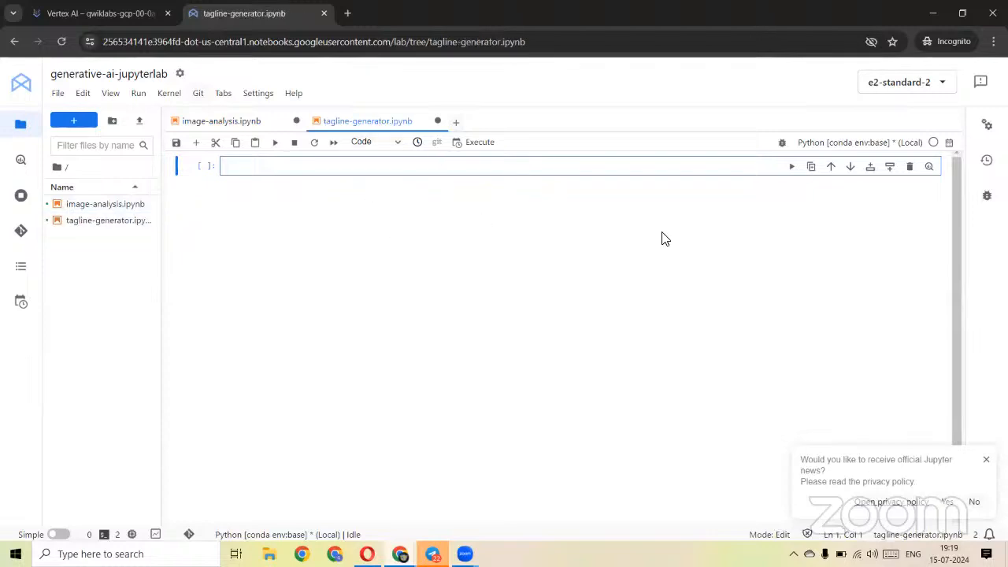
Copy the tagline generation code from the Task 4 instructions and paste it into the empty cell of tagline-generator.ipynb.
key("alt+Tab")
scroll(659, 241, "down", 1)
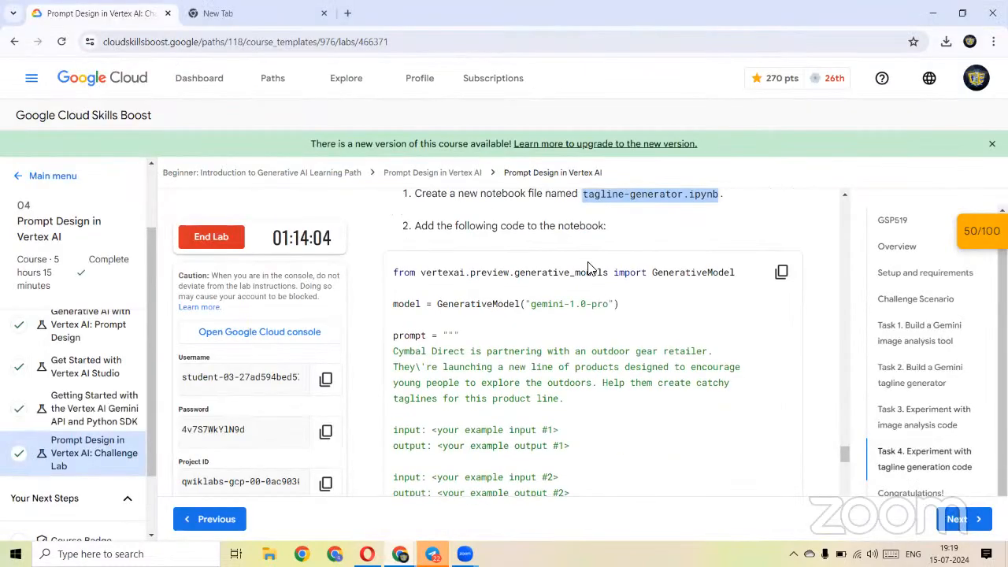
left_click(781, 272)
scroll(572, 297, "down", 1)
key("alt+Tab")
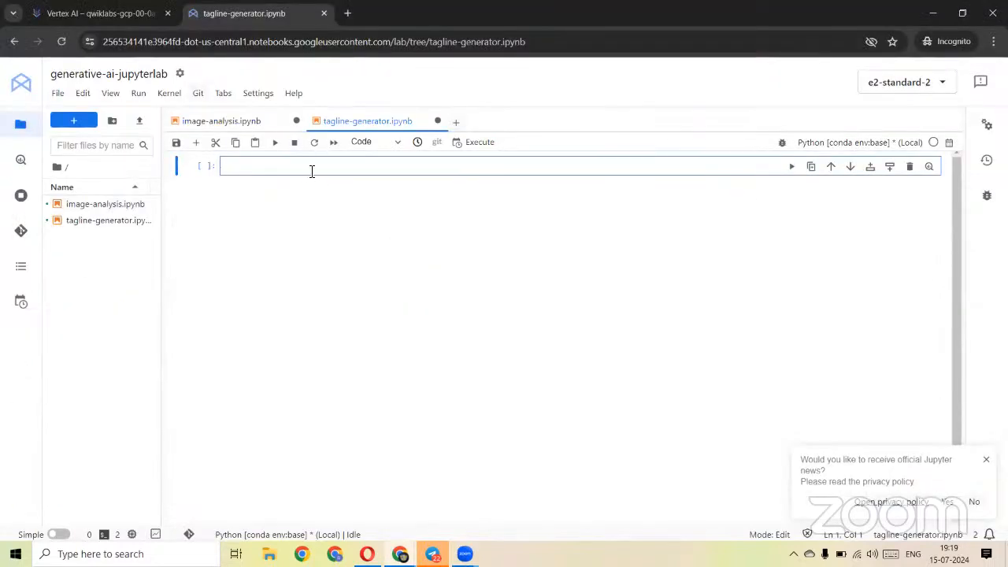
key("ctrl+v")
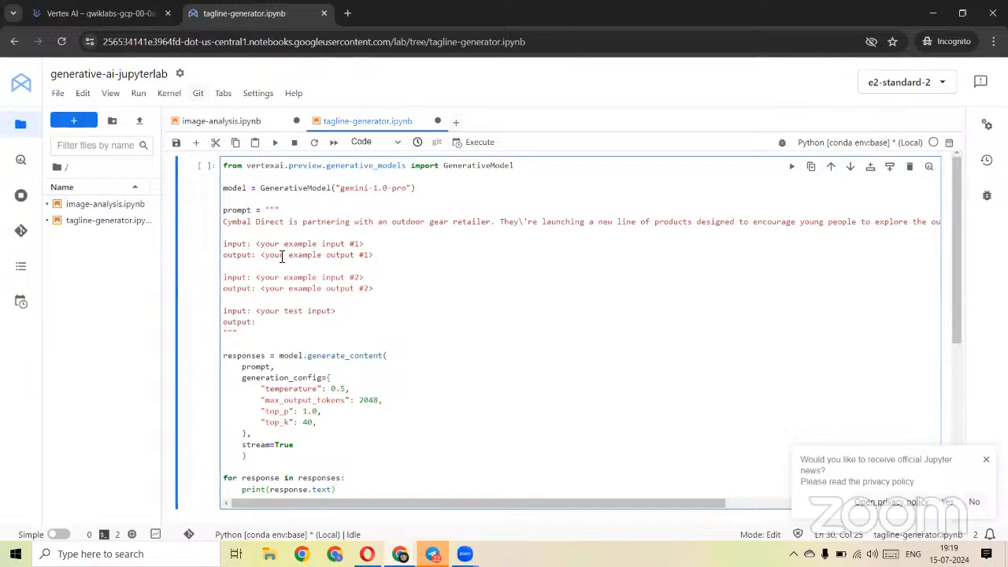
Open the saved Cymbal Tagline Generator Template from the Vertex AI language prompts and bring its examples into view.
left_click(81, 9)
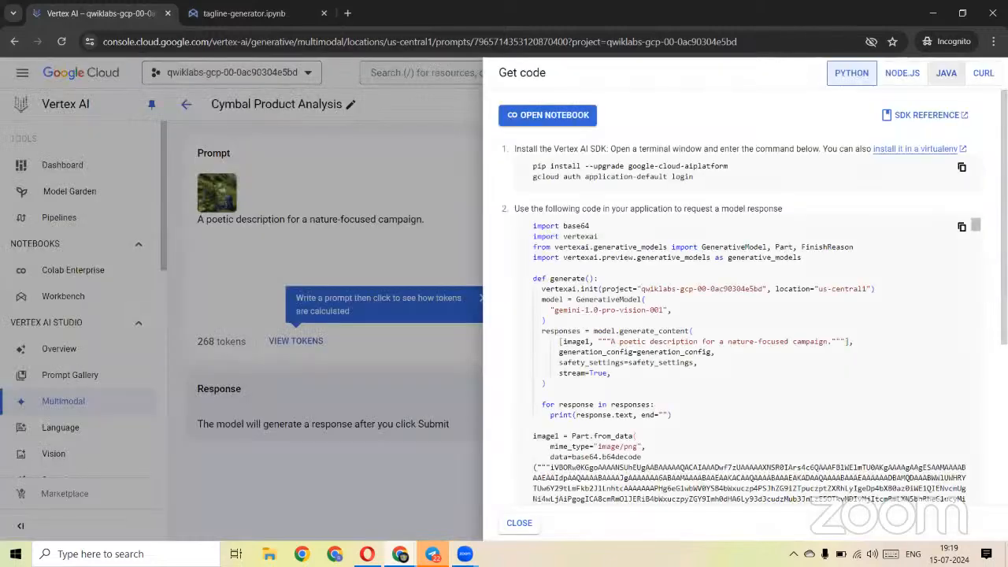
left_click(196, 308)
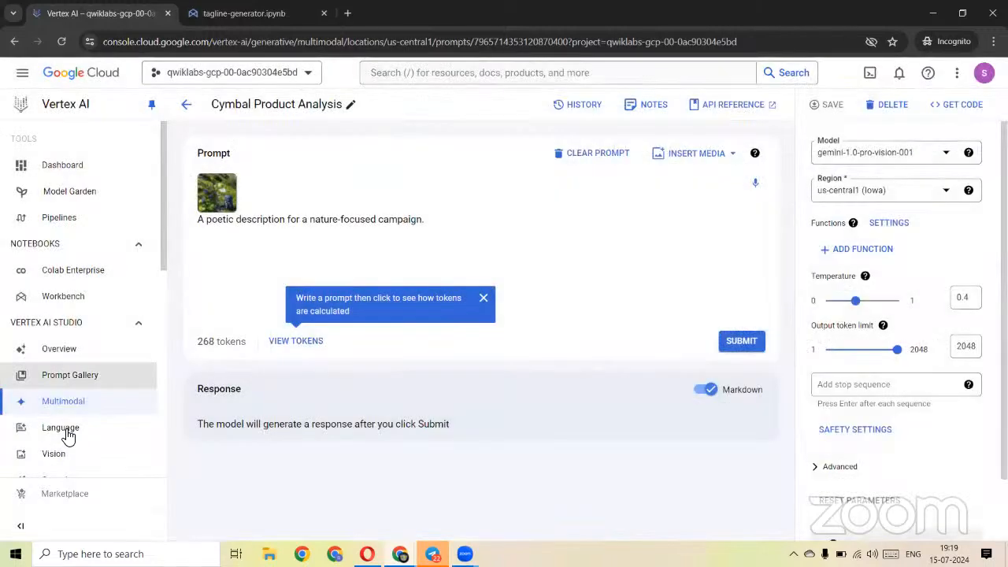
left_click(60, 428)
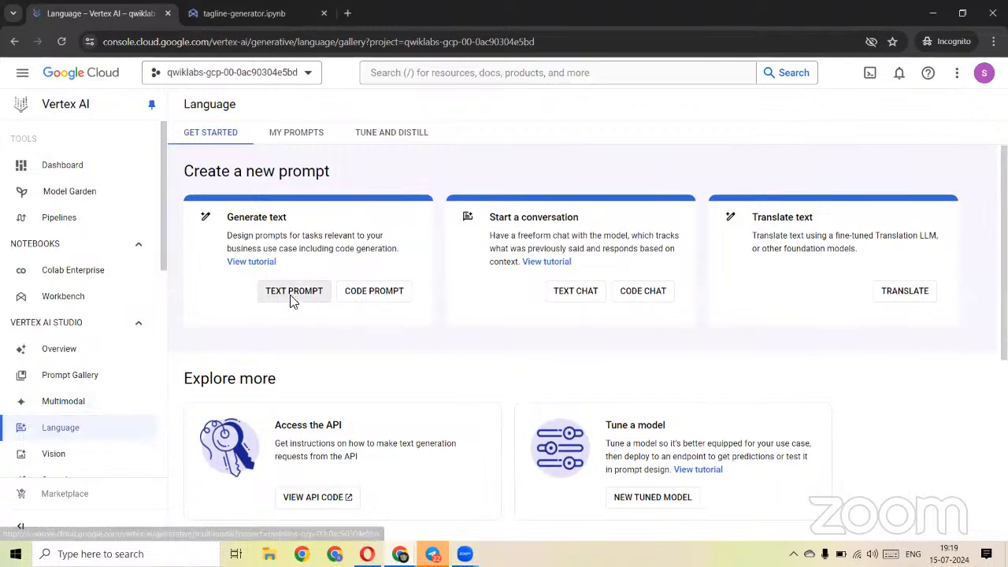
left_click(291, 137)
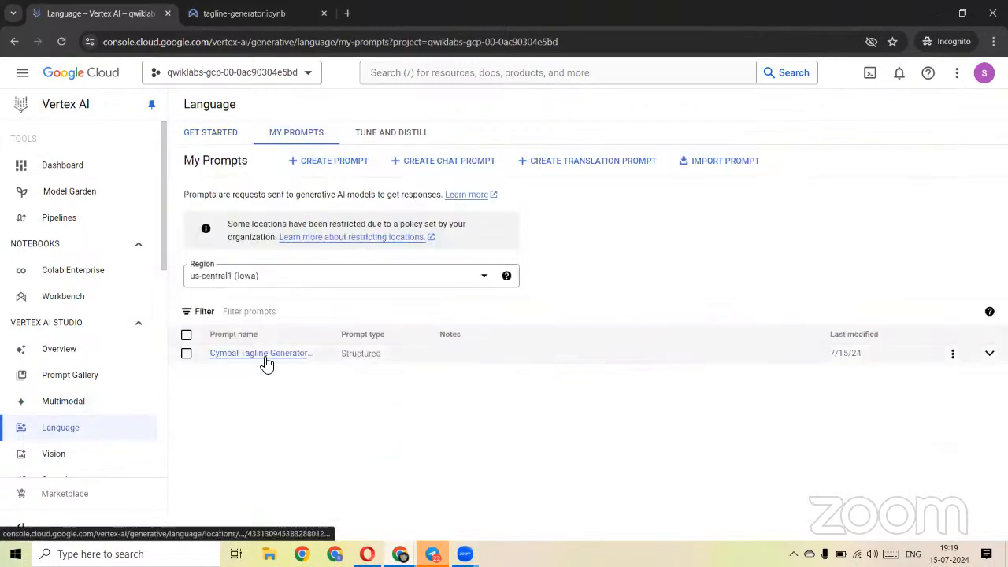
left_click(254, 354)
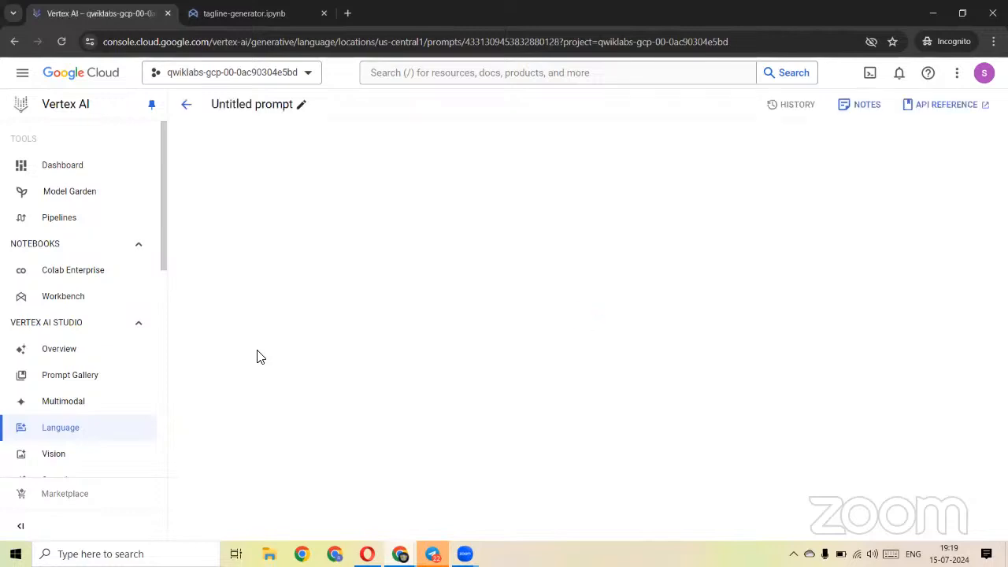
scroll(370, 313, "down", 1)
scroll(370, 313, "down", 1)
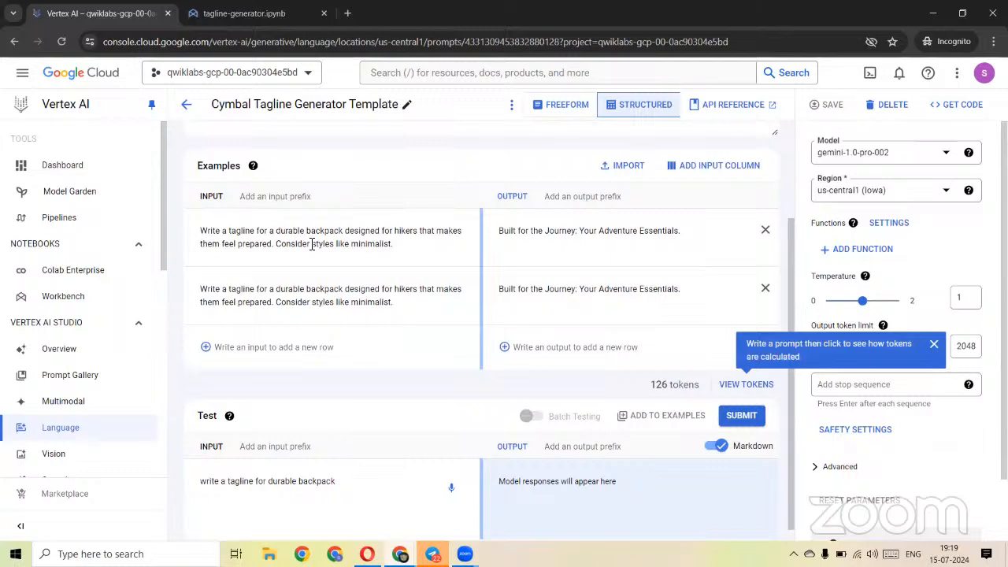
left_click(934, 347)
Replace the "<your example input #1>" placeholder in the notebook code with the first example input from the Cymbal Tagline Generator Template.
left_click_drag(393, 244, 203, 237)
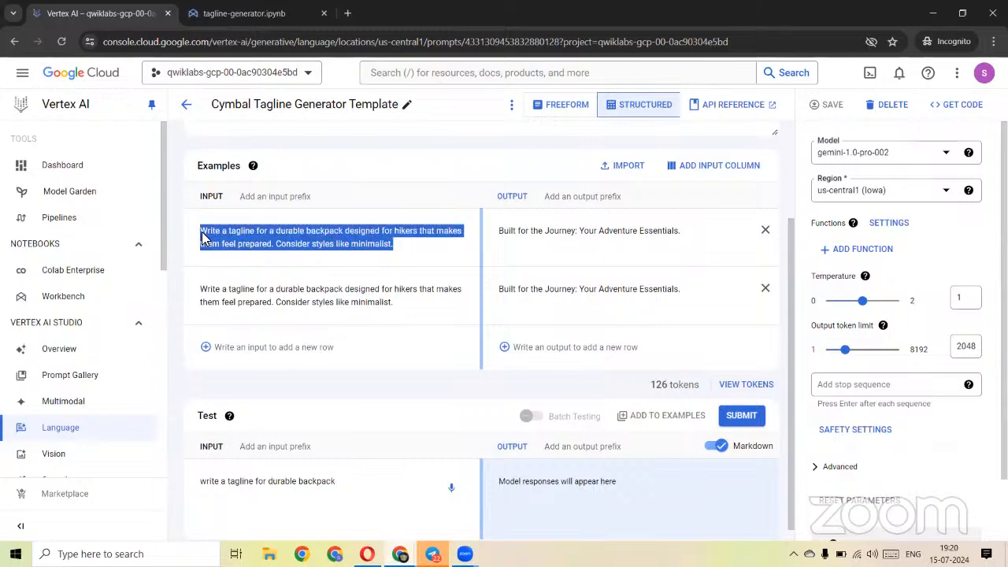
key("alt+Tab")
key("alt+Tab")
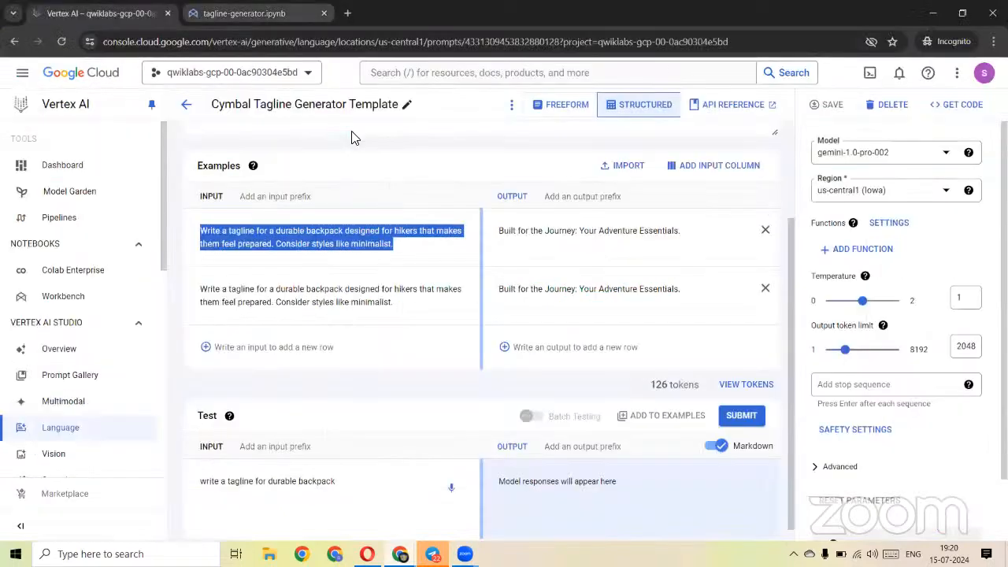
key("alt+Tab")
left_click_drag(382, 244, 259, 243)
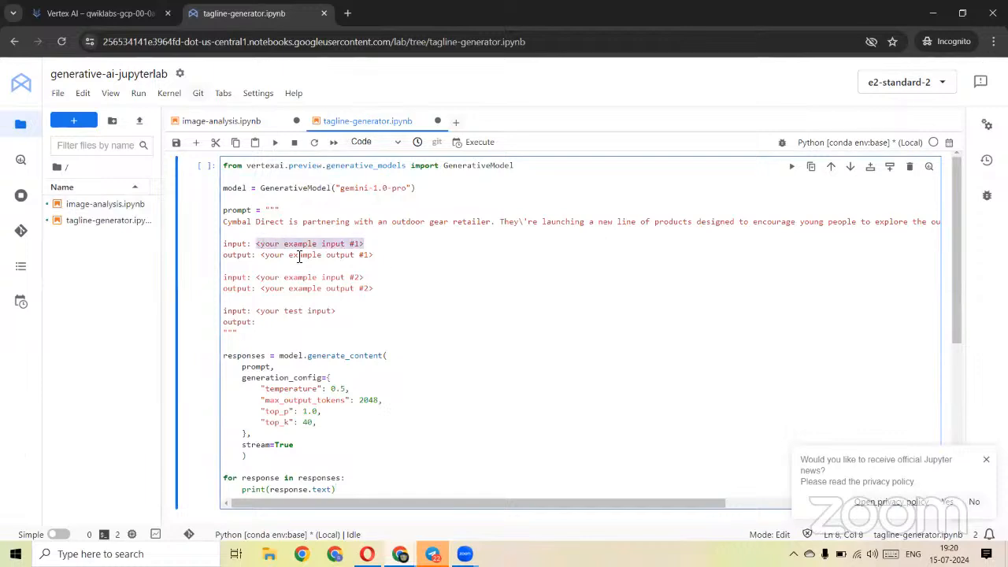
key("ctrl+v")
Replace the "<your example output #1>" placeholder in the notebook code with the template's first example output, "Built for the Journey: Your Adventure Essentials.".
key("alt+Tab")
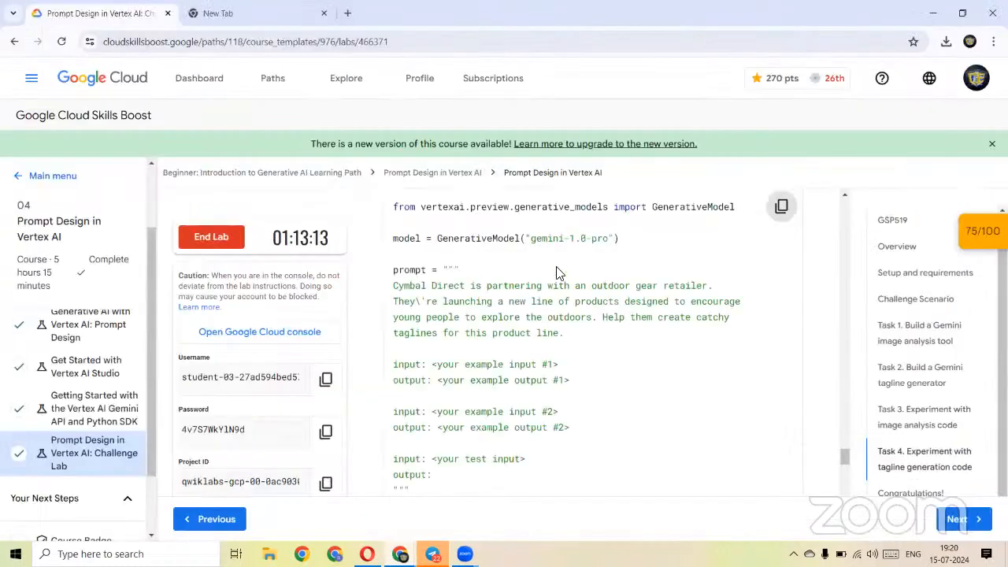
key("alt+Tab")
key("alt+Tab")
key("alt+Tab")
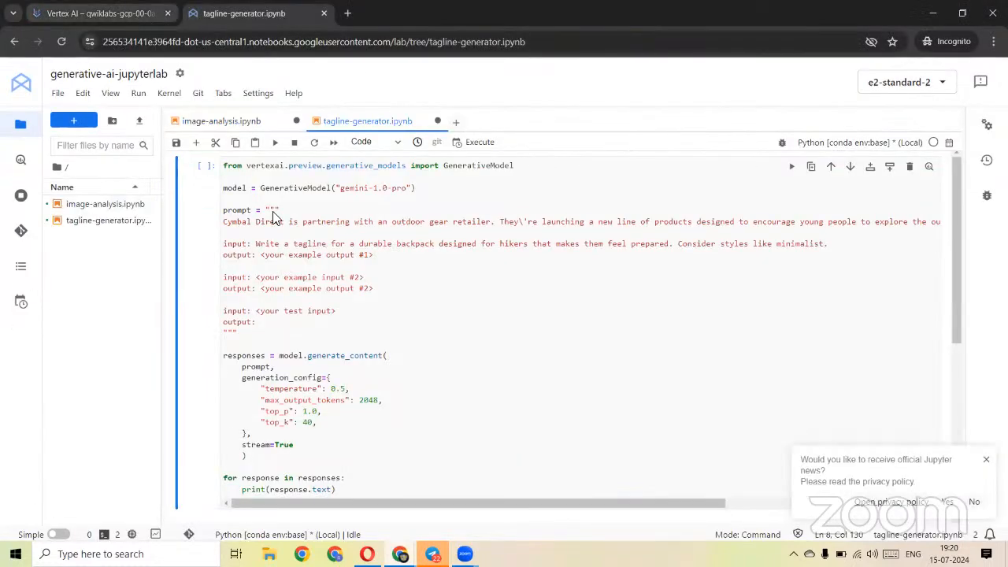
left_click(129, 17)
left_click_drag(685, 230, 486, 234)
key("ctrl+c")
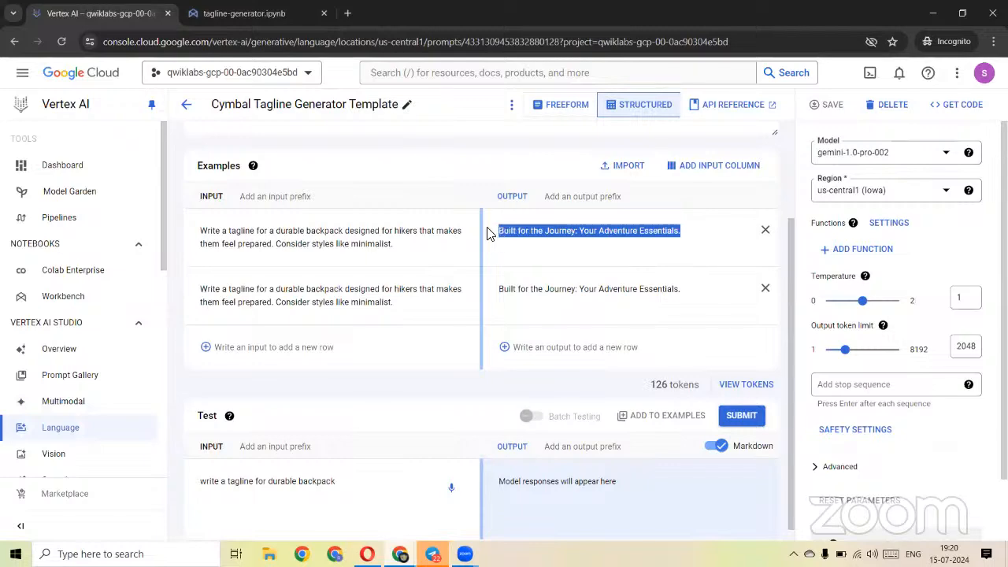
left_click(256, 15)
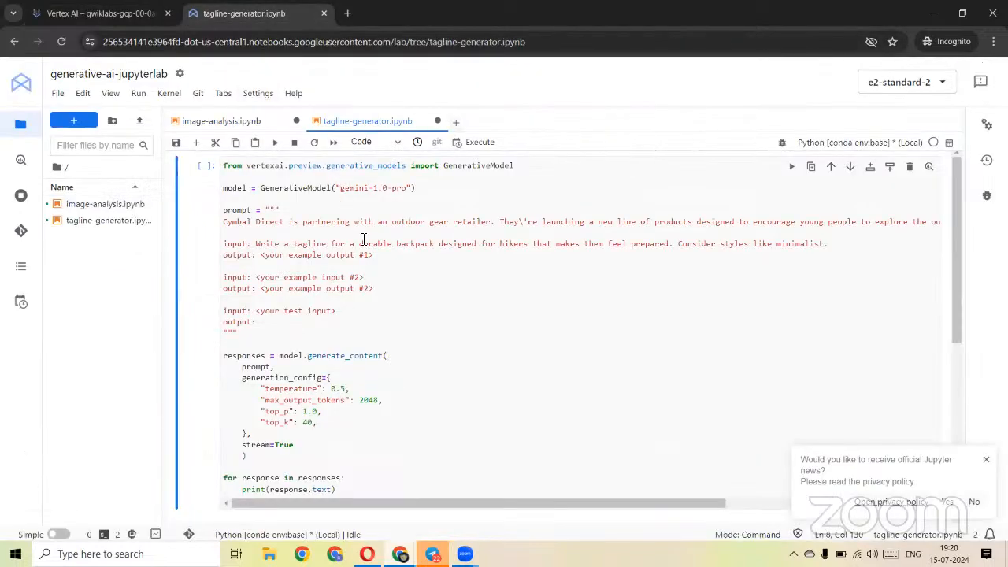
left_click_drag(375, 254, 260, 255)
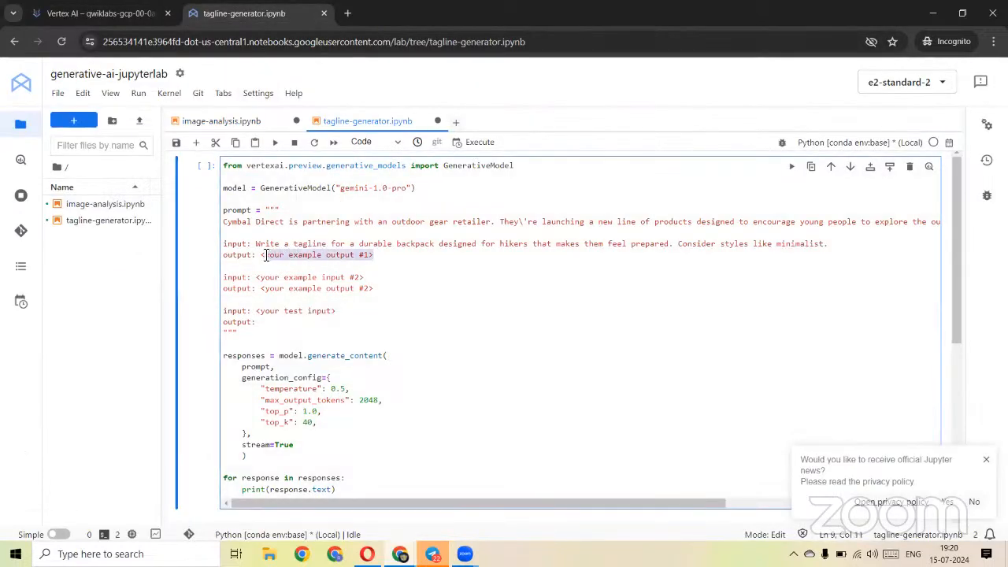
key("ctrl+v")
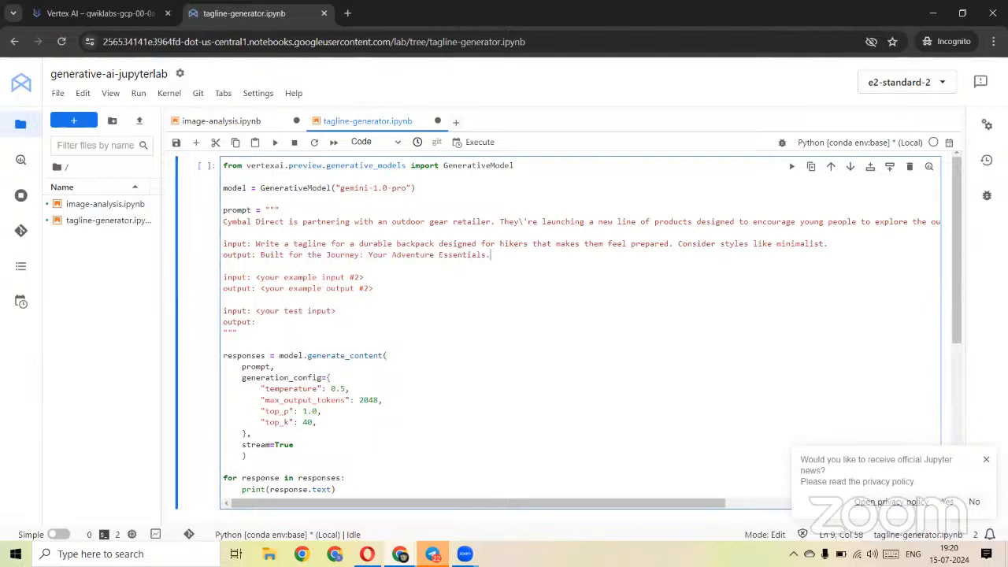
Replace the "<your example input #2>" placeholder in the notebook code with the second example input from the Cymbal Tagline Generator Template.
left_click(101, 13)
left_click_drag(393, 302, 202, 290)
key("ctrl+c")
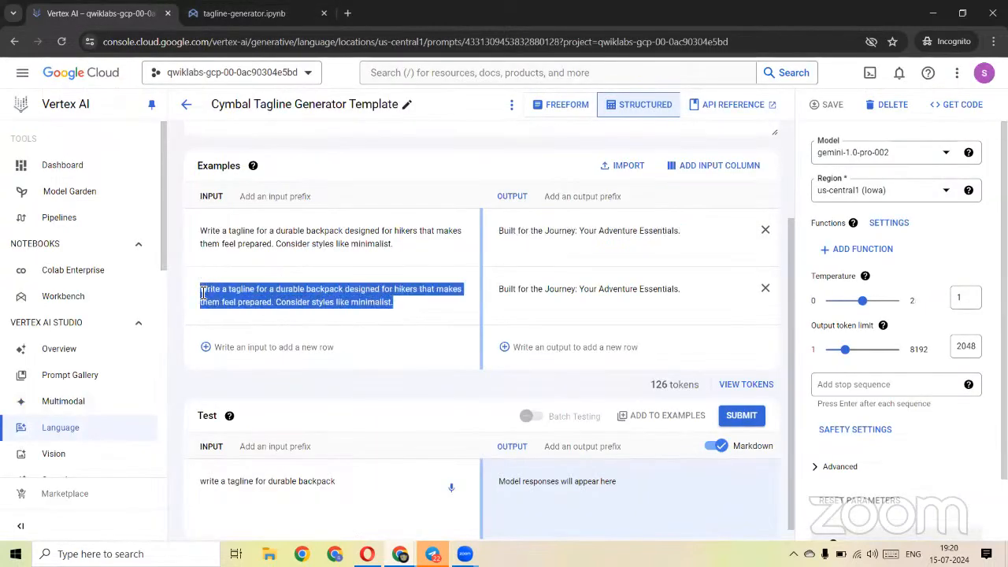
left_click(209, 14)
left_click_drag(307, 276, 259, 276)
key("ctrl+v")
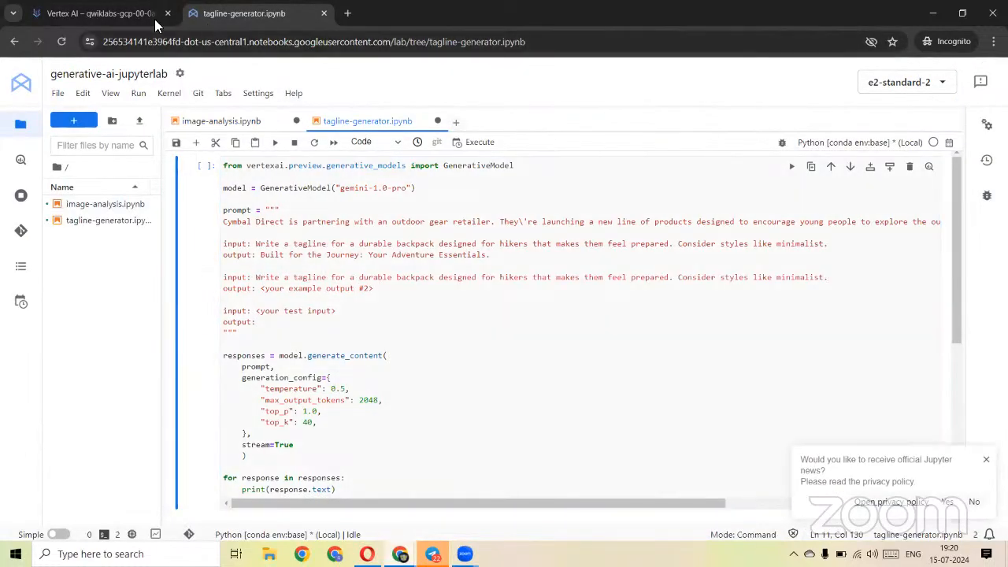
Replace the "<your example output #2>" placeholder in the notebook code with the template's second example output, "Built for the Journey: Your Adventure Essentials.".
left_click(123, 16)
left_click_drag(697, 295, 494, 292)
key("ctrl+c")
left_click(236, 13)
left_click_drag(373, 289, 261, 289)
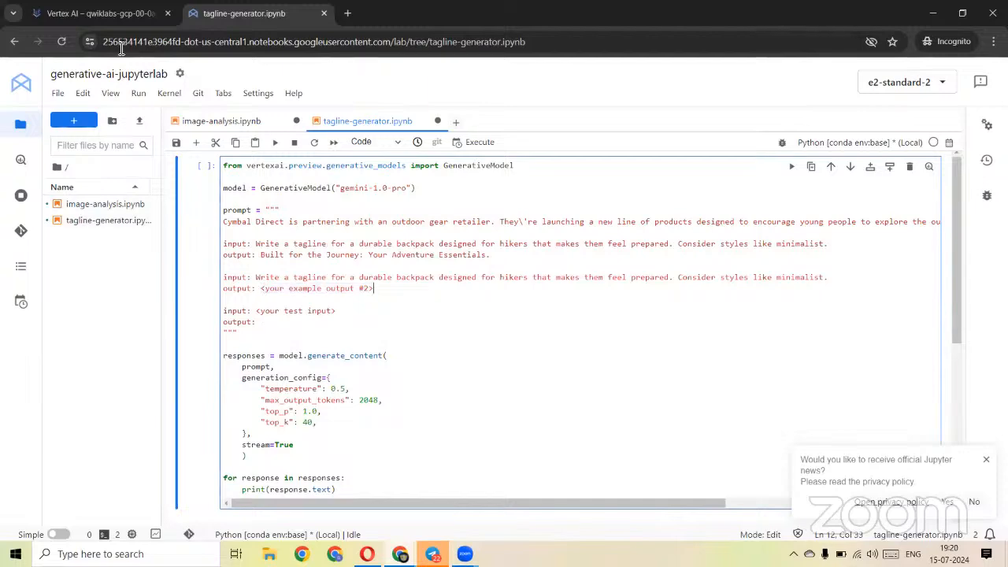
left_click(102, 14)
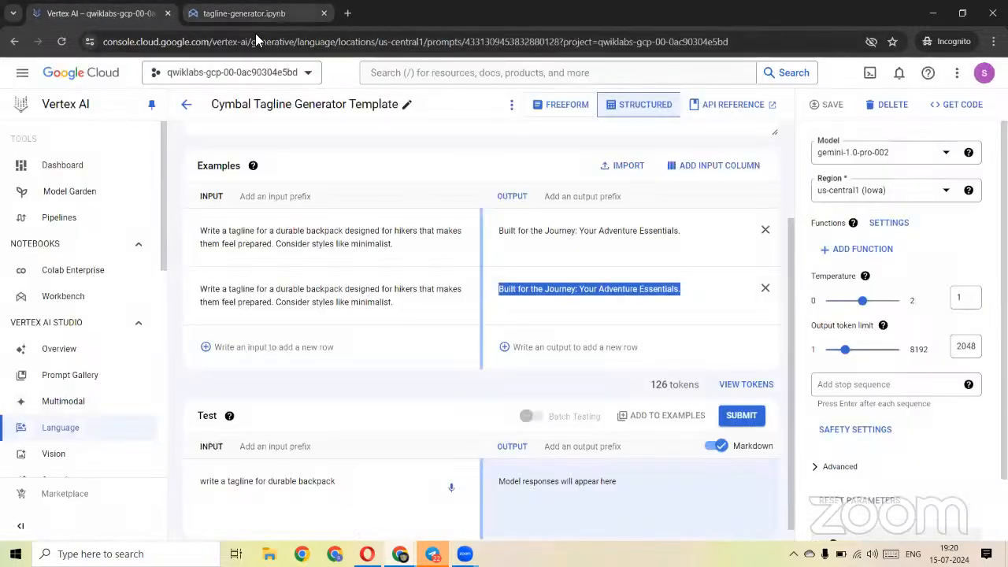
left_click(260, 13)
left_click_drag(373, 289, 262, 289)
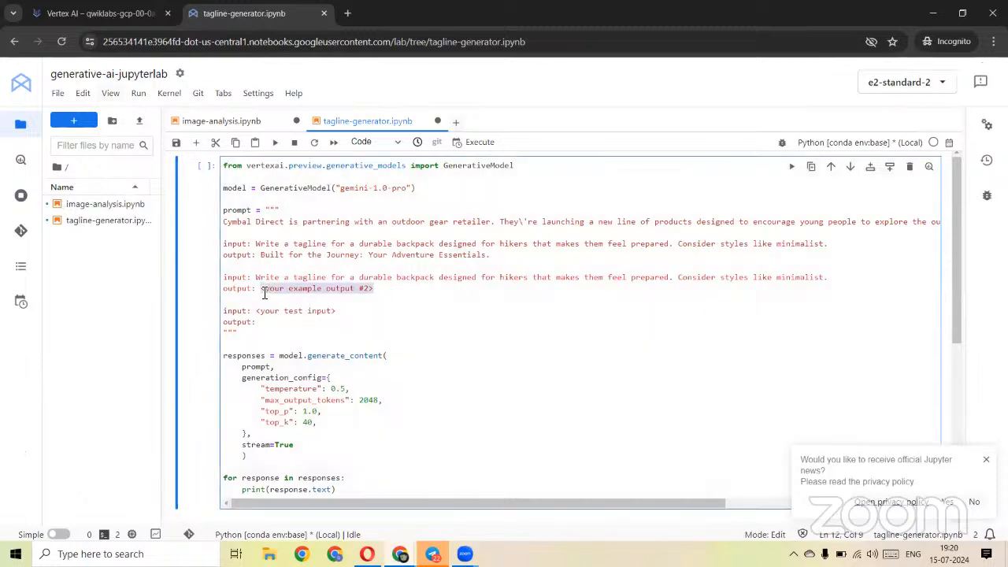
key("ctrl+v")
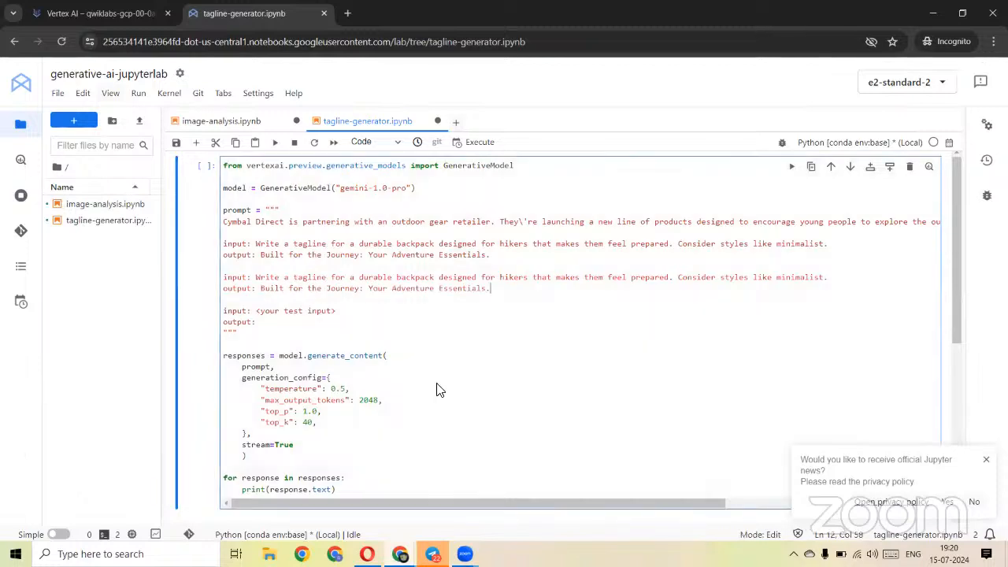
Replace the "<your test input>" placeholder with the template's test input, "write a tagline for durable backpack", and run the code cell.
left_click(123, 16)
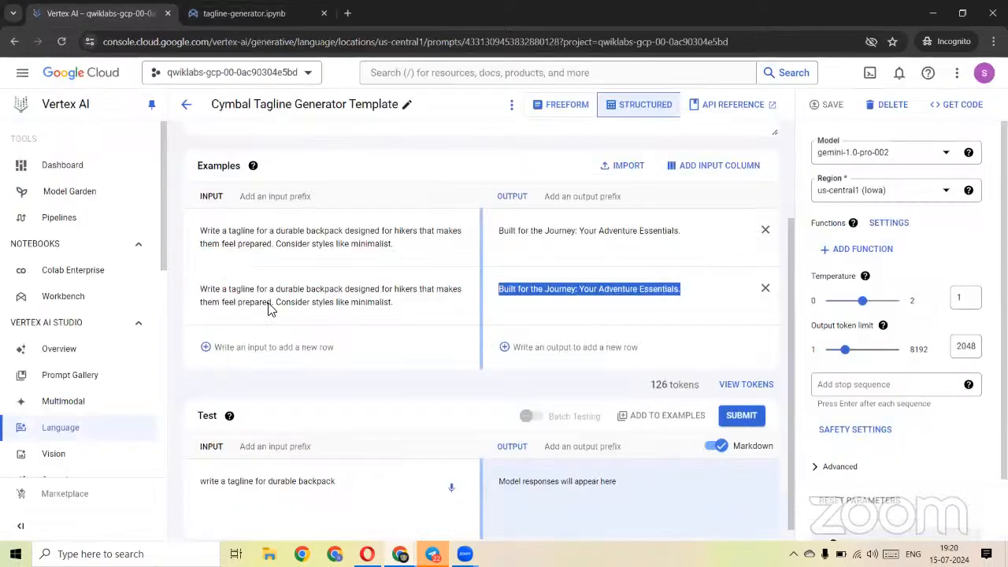
left_click_drag(344, 484, 196, 476)
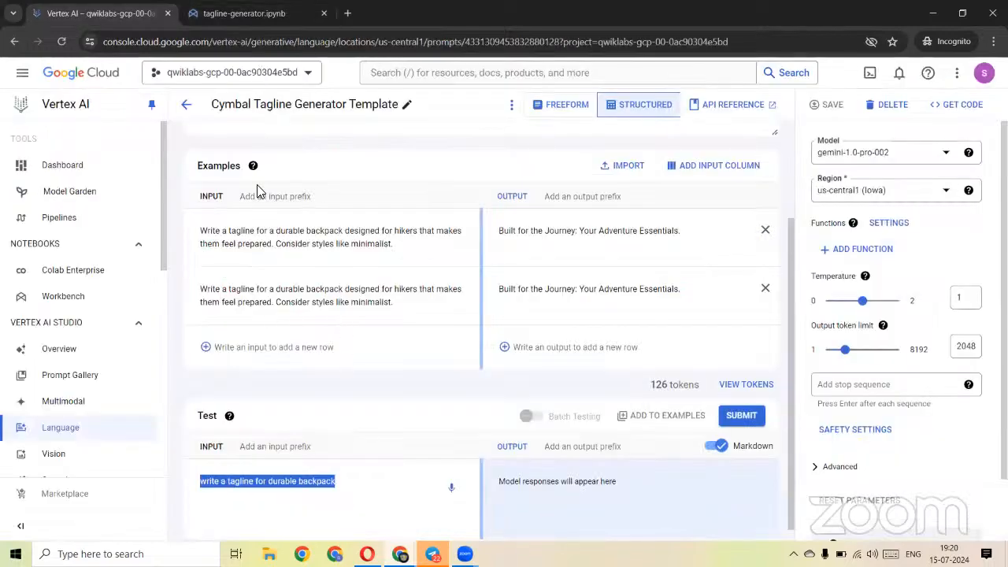
left_click(210, 15)
left_click_drag(336, 244, 256, 245)
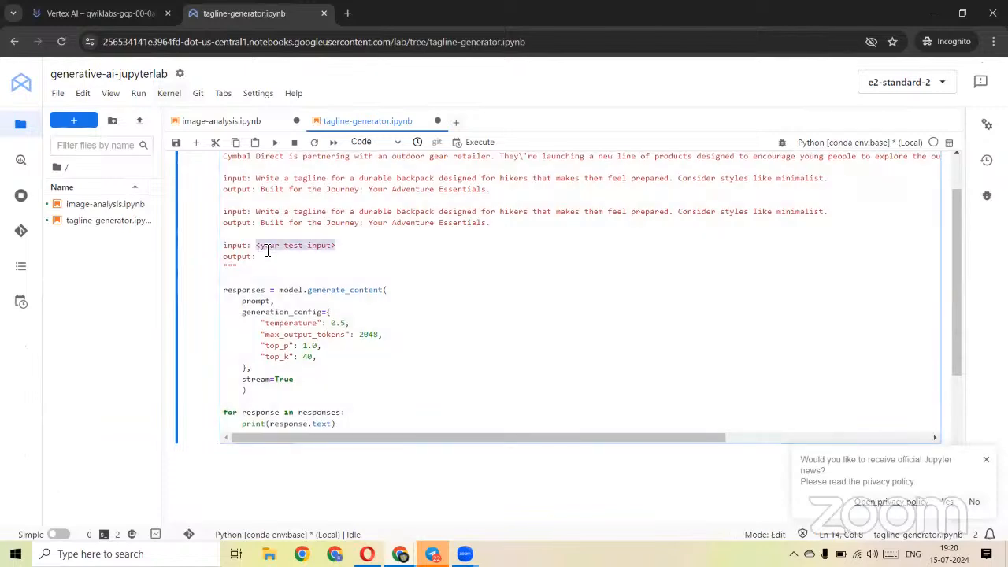
key("ctrl+v")
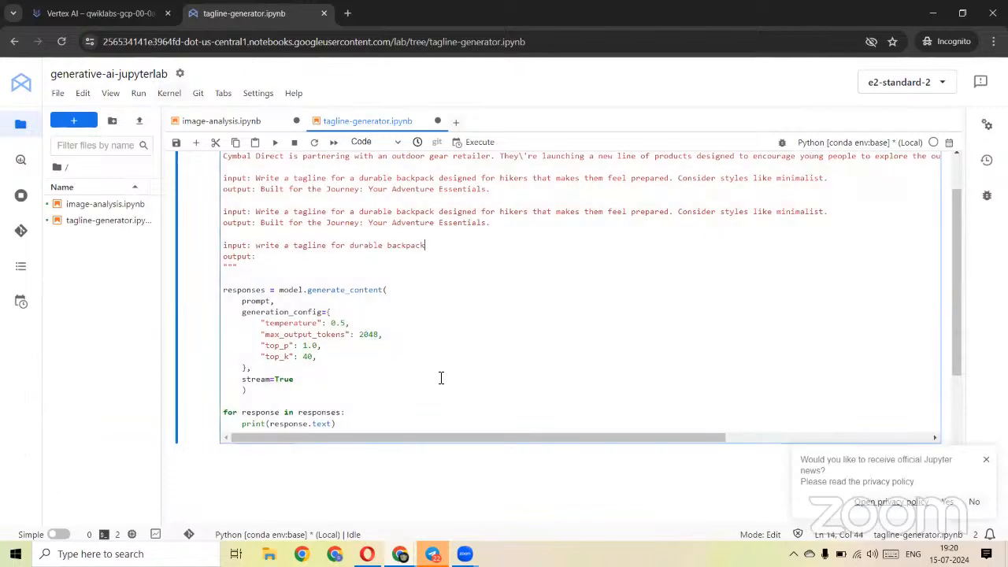
left_click(464, 366)
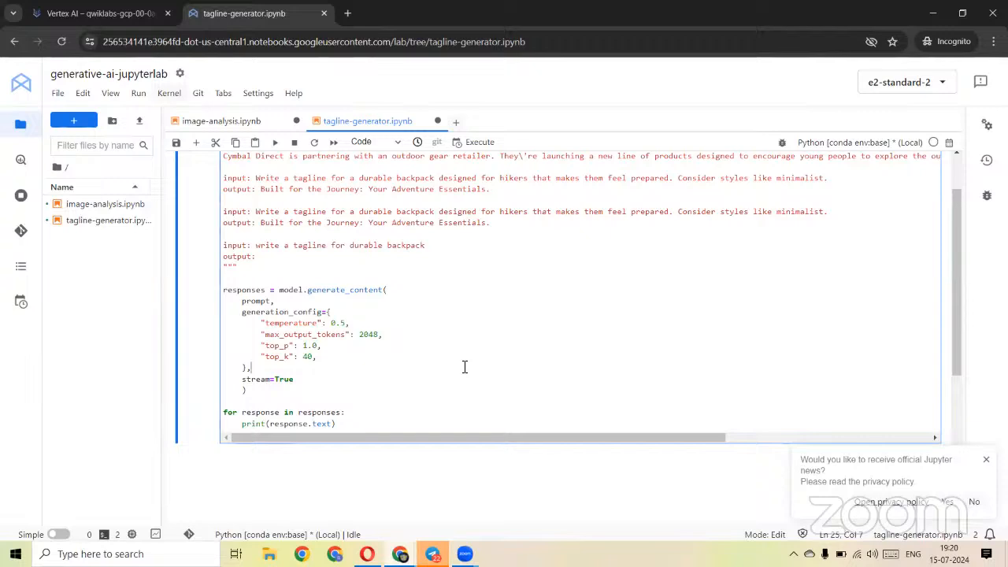
key("shift+Return")
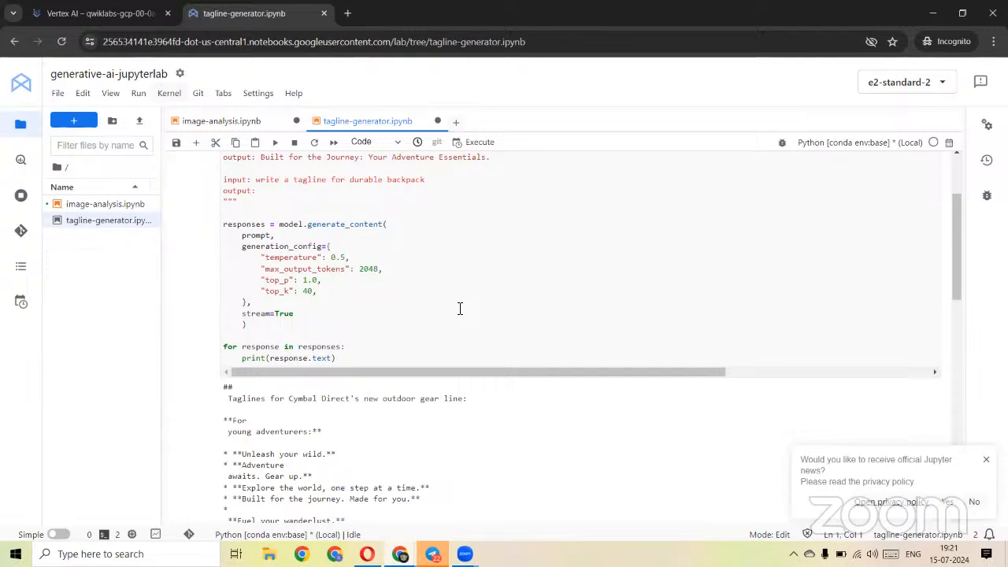
Read the lab's Task 4 instructions on modifying the tagline generation prompt and the keyword it requires.
key("alt+Tab")
scroll(541, 292, "down", 8)
scroll(542, 293, "down", 2)
scroll(685, 276, "up", 1)
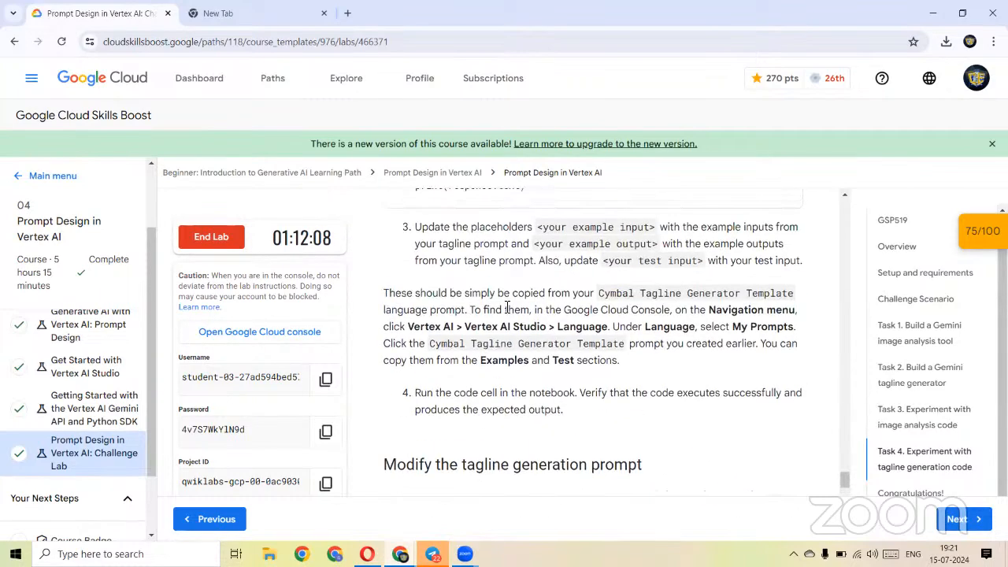
scroll(578, 346, "down", 1)
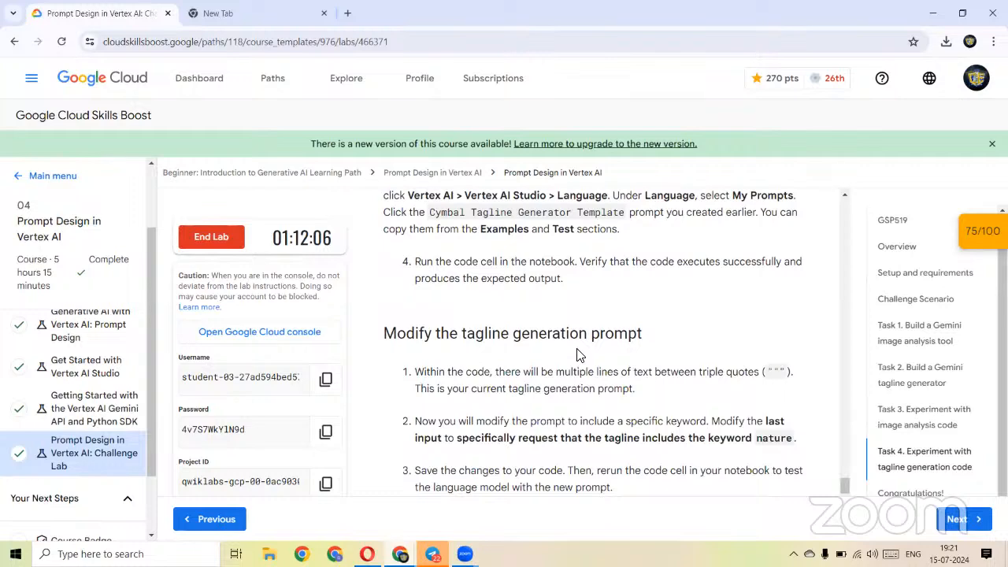
scroll(708, 315, "down", 1)
scroll(728, 334, "down", 1)
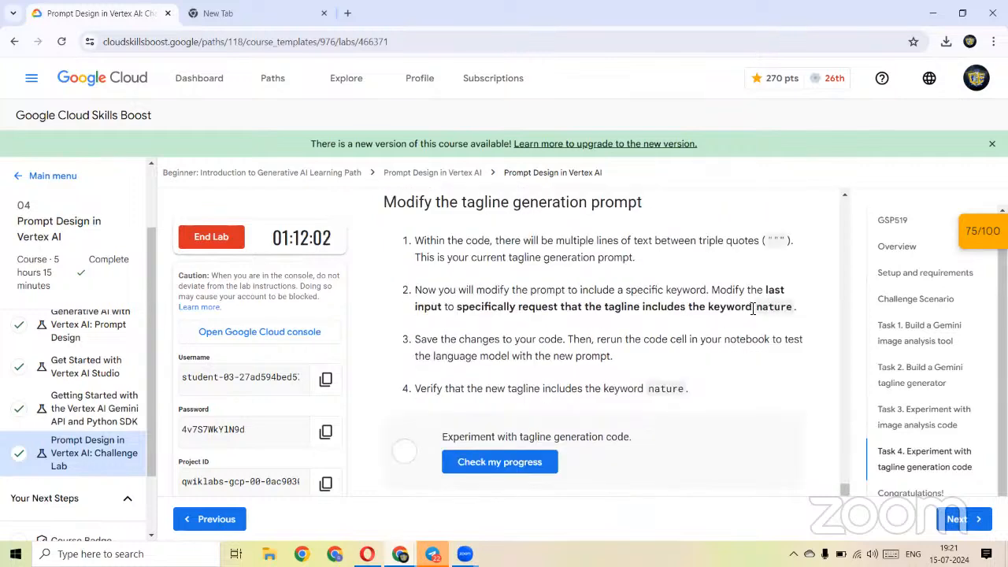
left_click_drag(757, 307, 796, 311)
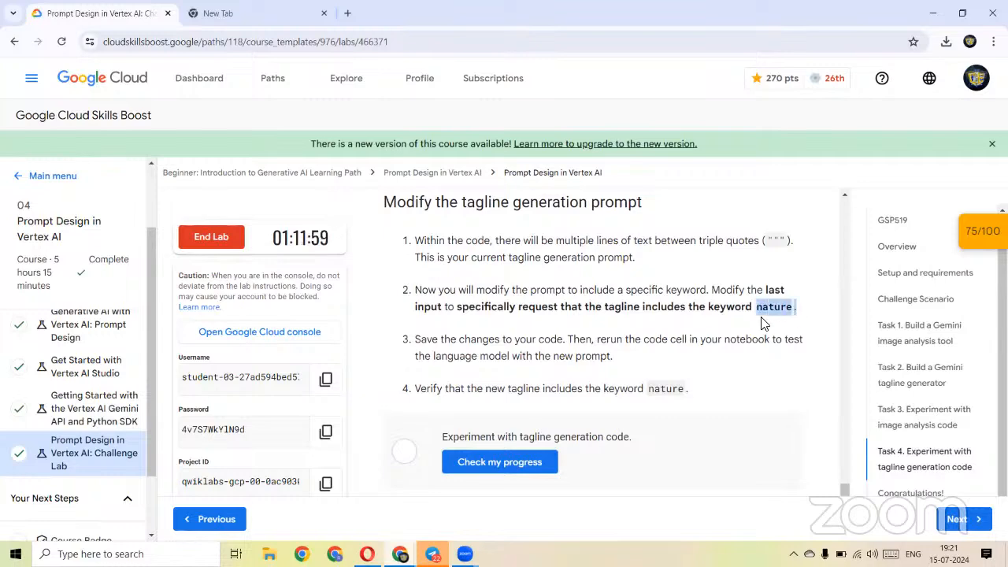
In the notebook, extend the last prompt input with "such that it contains nature" and rerun the code cell.
key("alt+Tab")
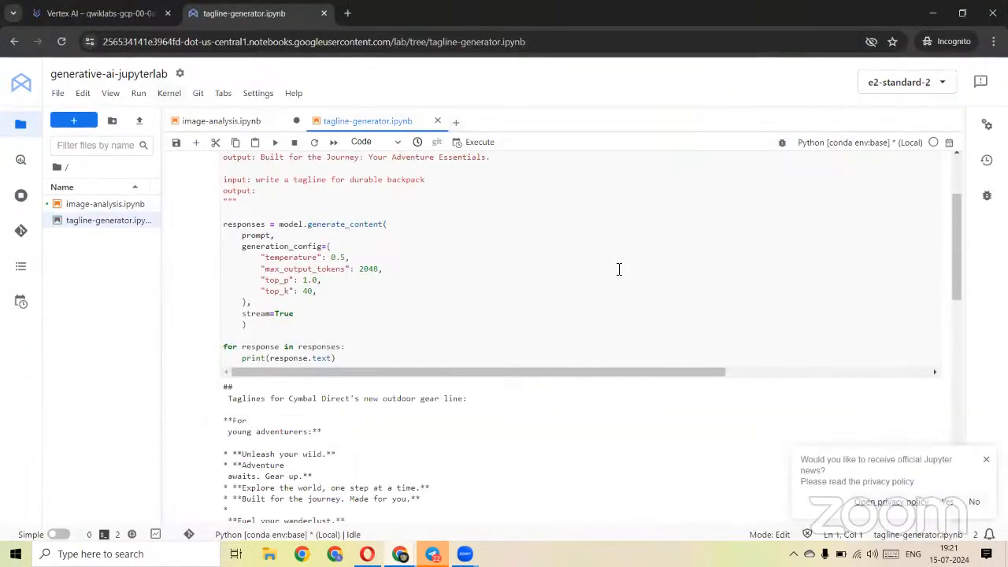
scroll(476, 224, "up", 2)
scroll(454, 342, "down", 1)
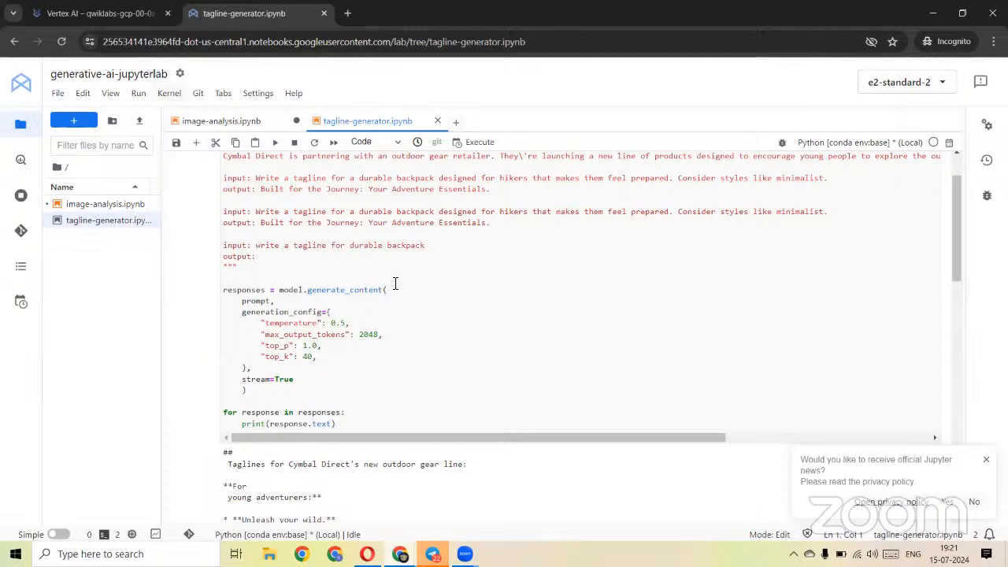
scroll(395, 283, "up", 2)
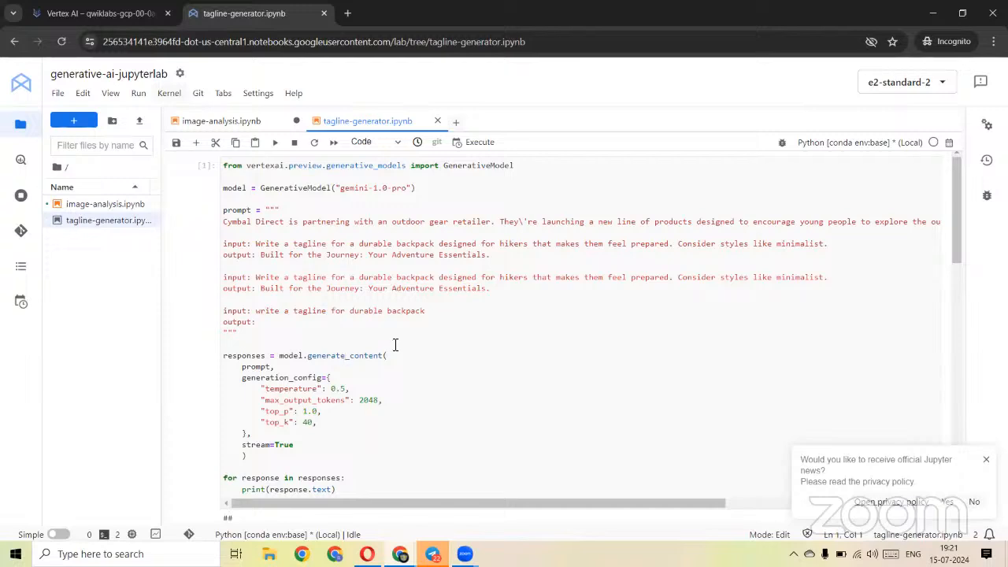
left_click(442, 313)
type("su")
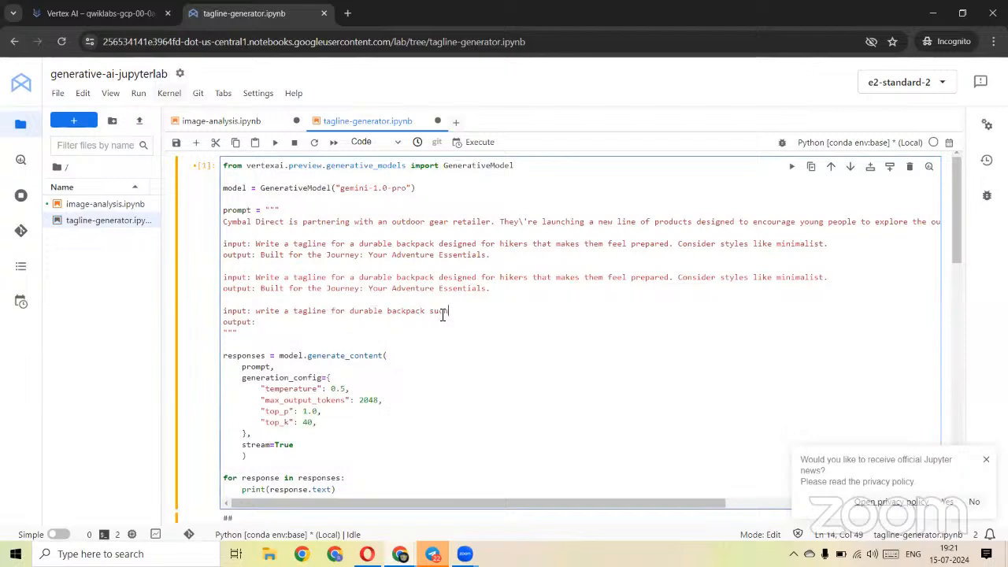
type("ch that it should include natur")
left_click_drag(588, 310, 489, 310)
left_click_drag(557, 310, 490, 310)
type("cna")
key("BackSpace")
key("BackSpace")
type("ontains")
key("shift+Return")
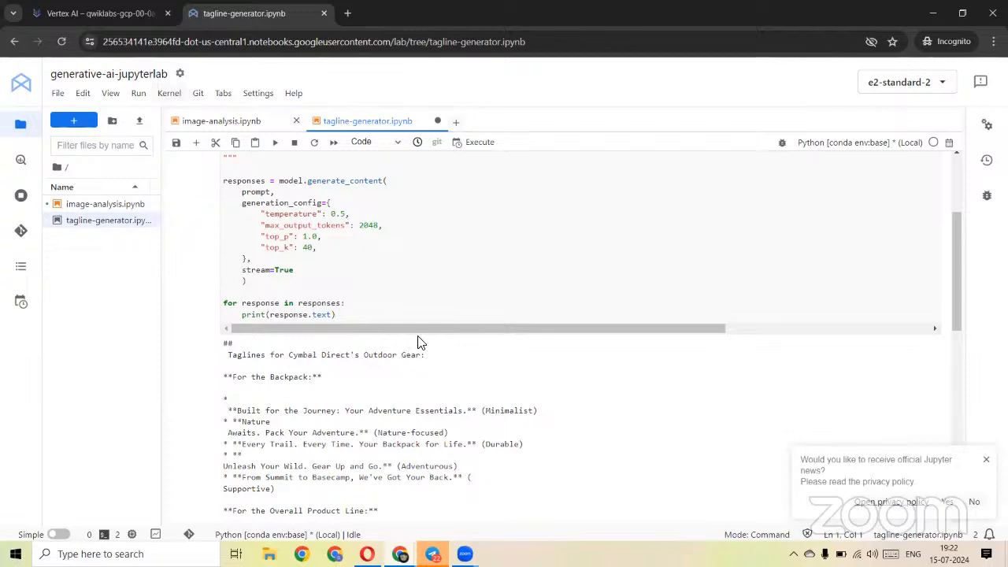
Insert "must" before "contains nature" in the last prompt input, rerun the cell and check the generated tagline.
scroll(434, 260, "up", 1)
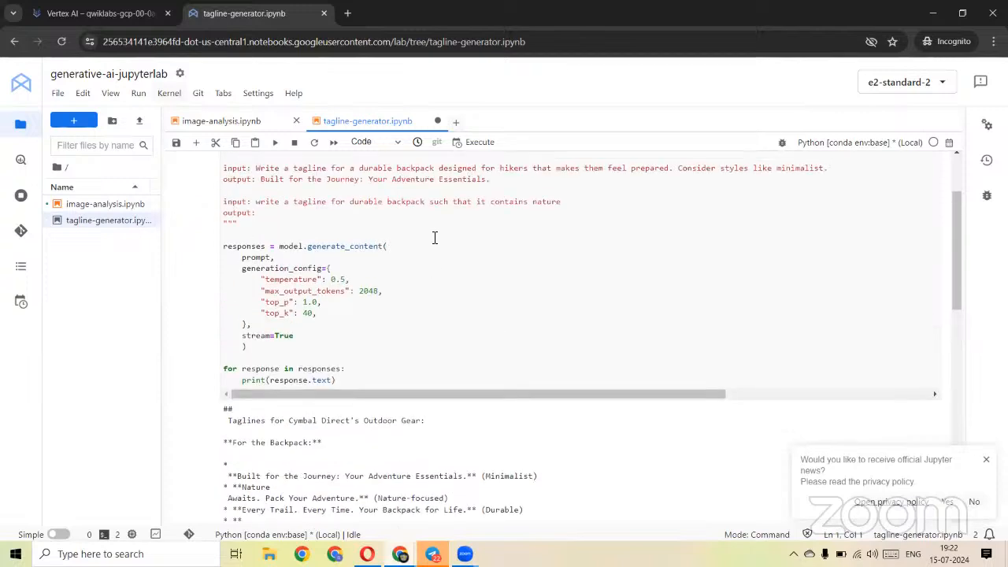
left_click(485, 204)
type("must")
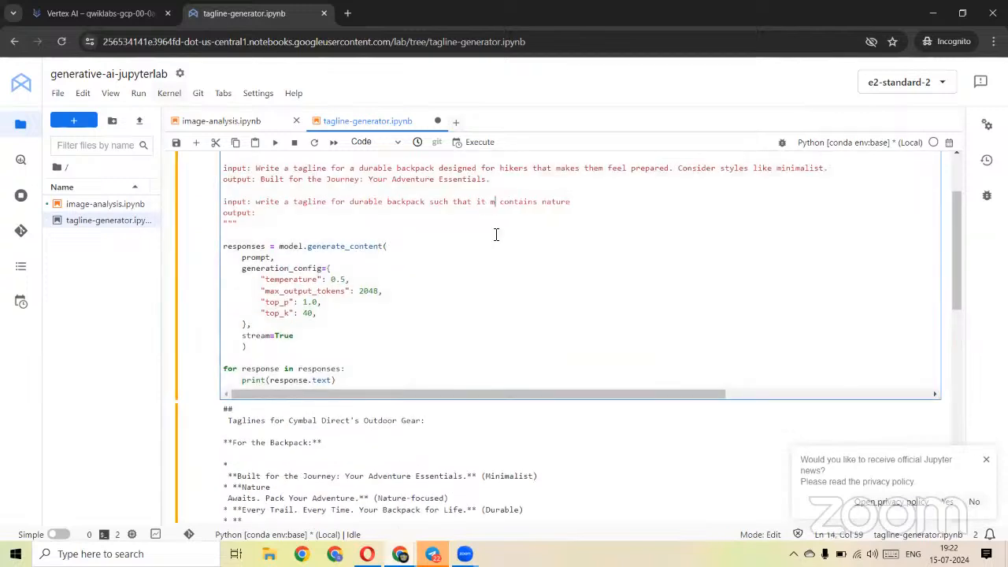
key("shift+Return")
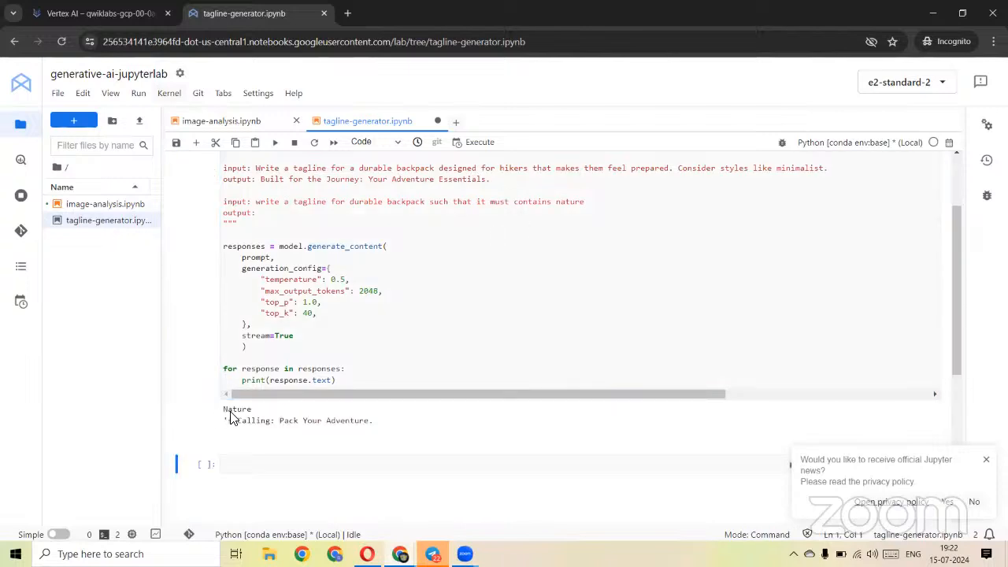
left_click(233, 412)
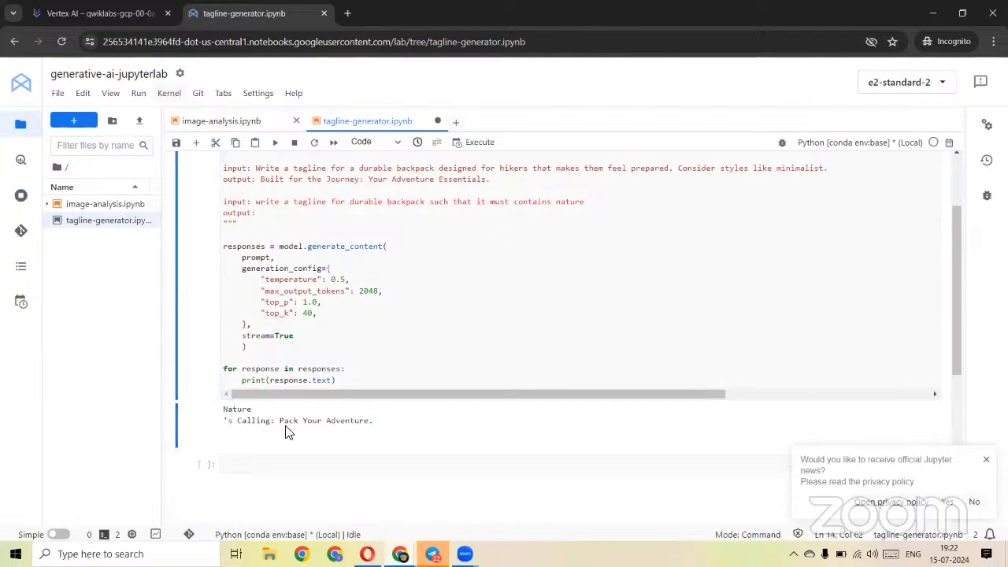
left_click(593, 207)
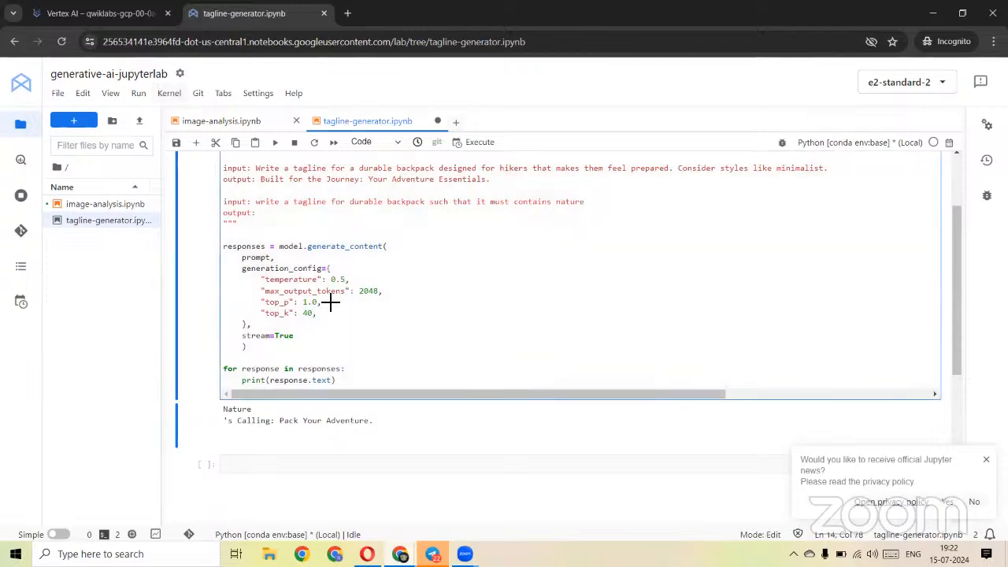
On the lab page, check the progress of "Experiment with tagline generation code" and view the closing section.
key("alt+Tab")
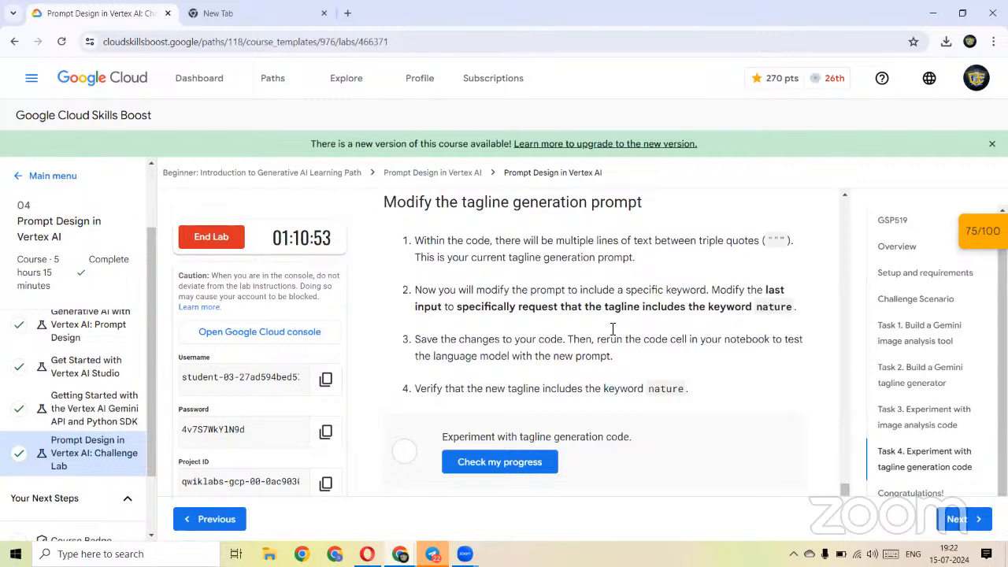
scroll(569, 344, "down", 1)
left_click(504, 398)
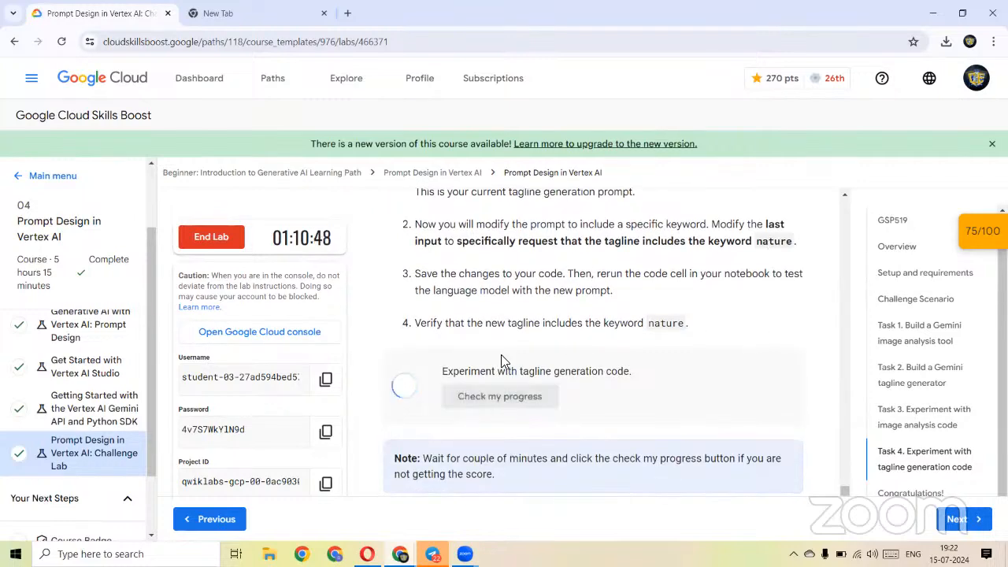
scroll(501, 354, "down", 1)
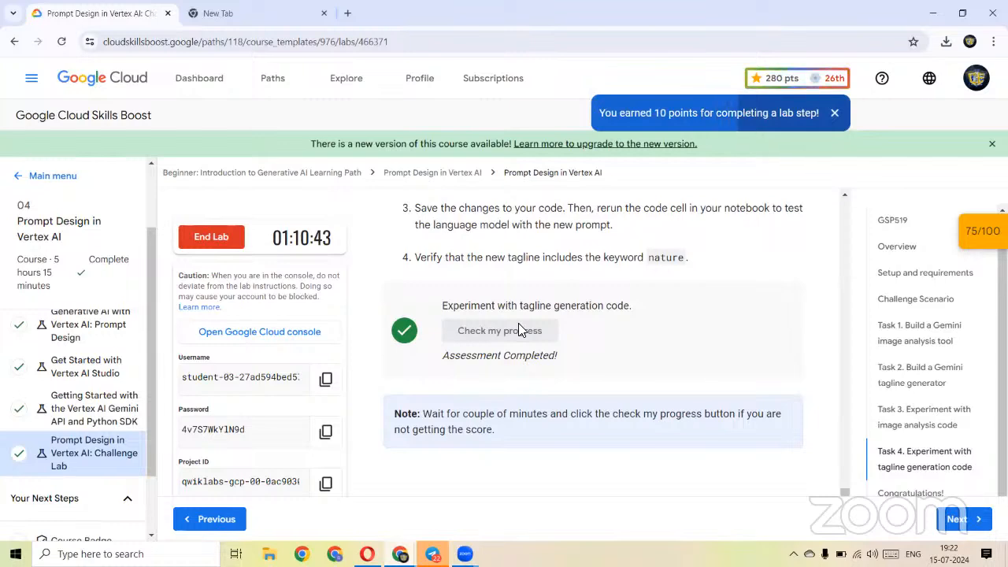
scroll(518, 329, "down", 1)
scroll(518, 324, "down", 4)
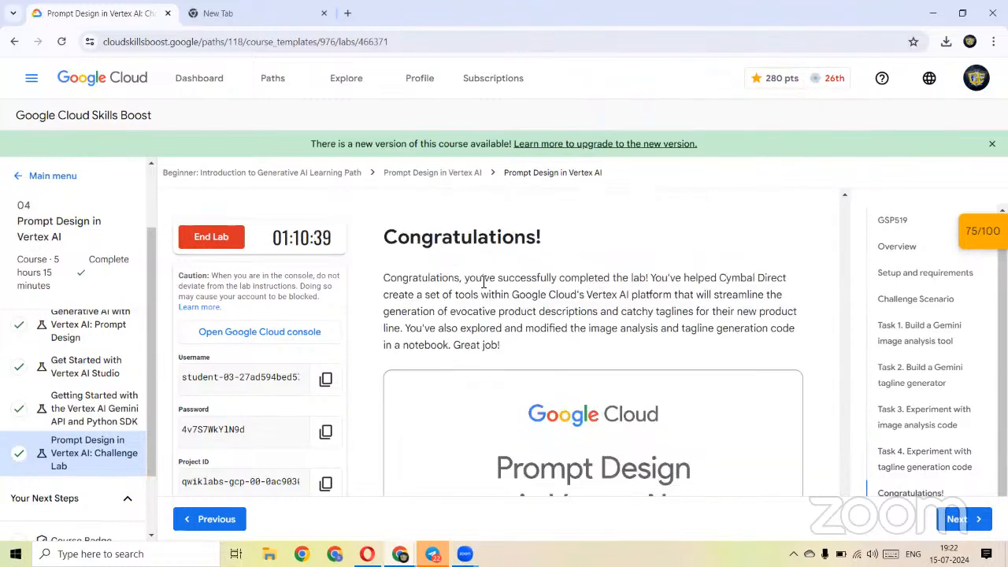
Review the Cymbal Tagline Generator Template prompt in Vertex AI and the code in image-analysis.ipynb.
key("alt+Tab")
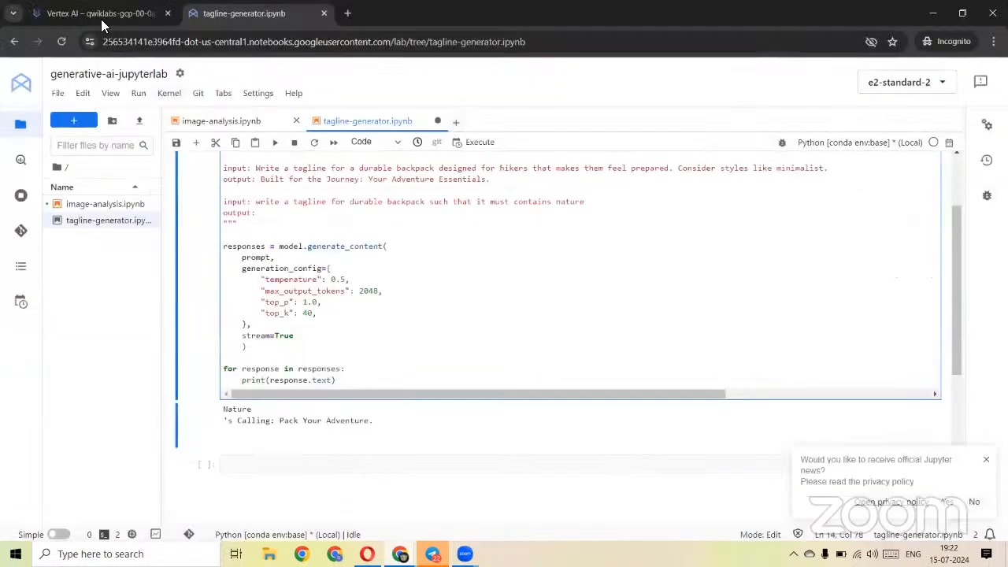
left_click(68, 10)
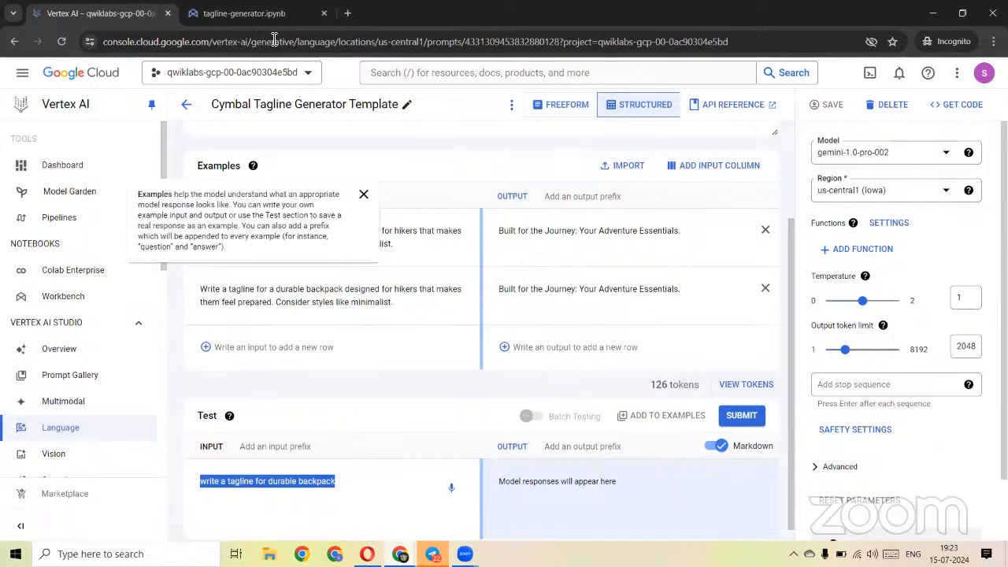
left_click(250, 14)
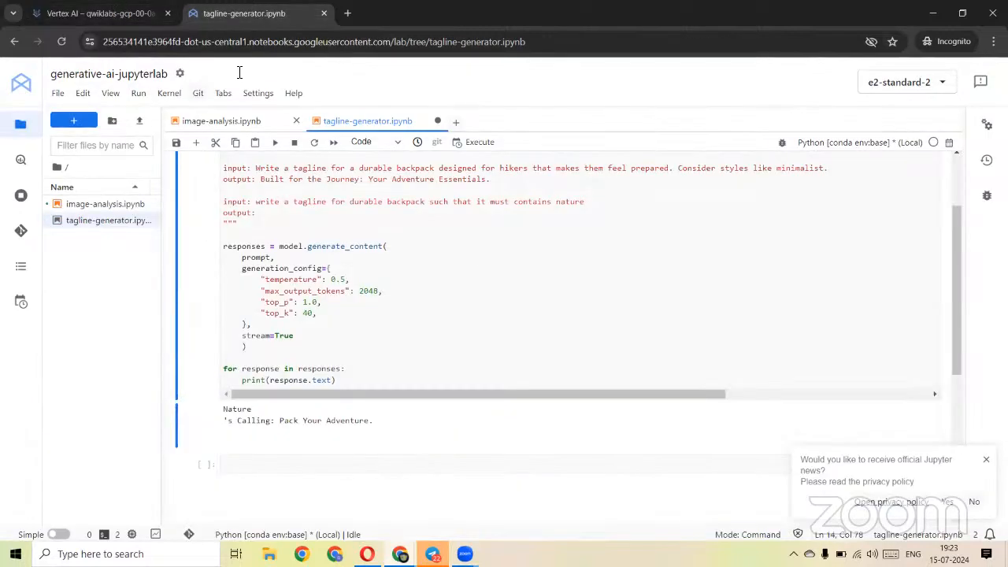
left_click(236, 121)
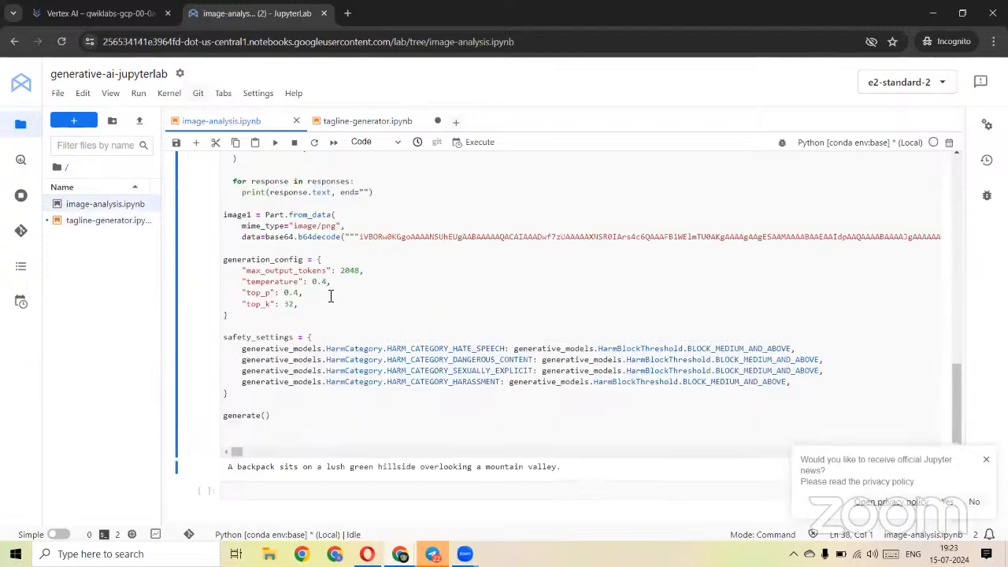
scroll(342, 317, "up", 3)
left_click(443, 353)
Return to tagline-generator.ipynb, save the notebook and look over its final prompt code.
left_click(351, 120)
key("shift+Return")
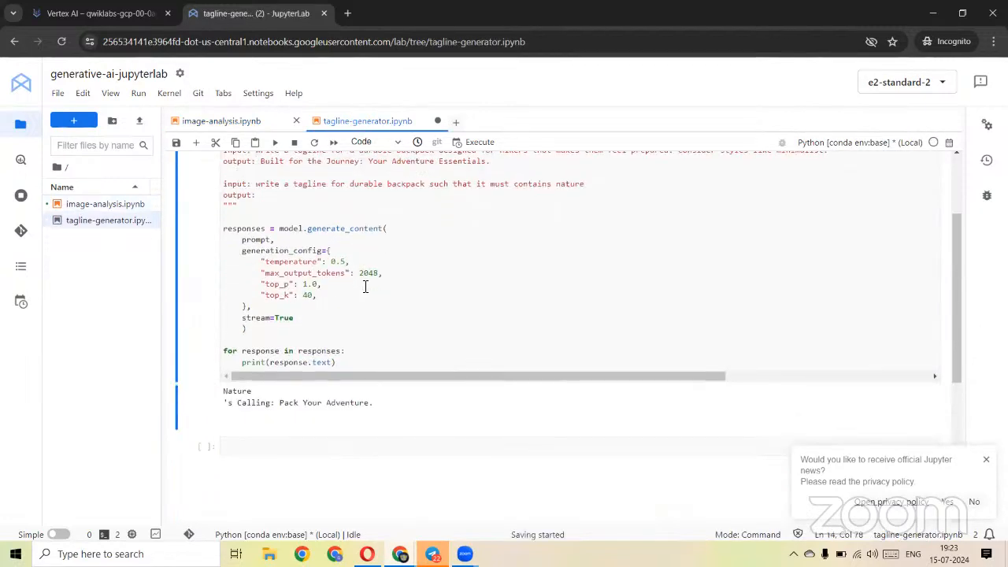
scroll(365, 286, "up", 2)
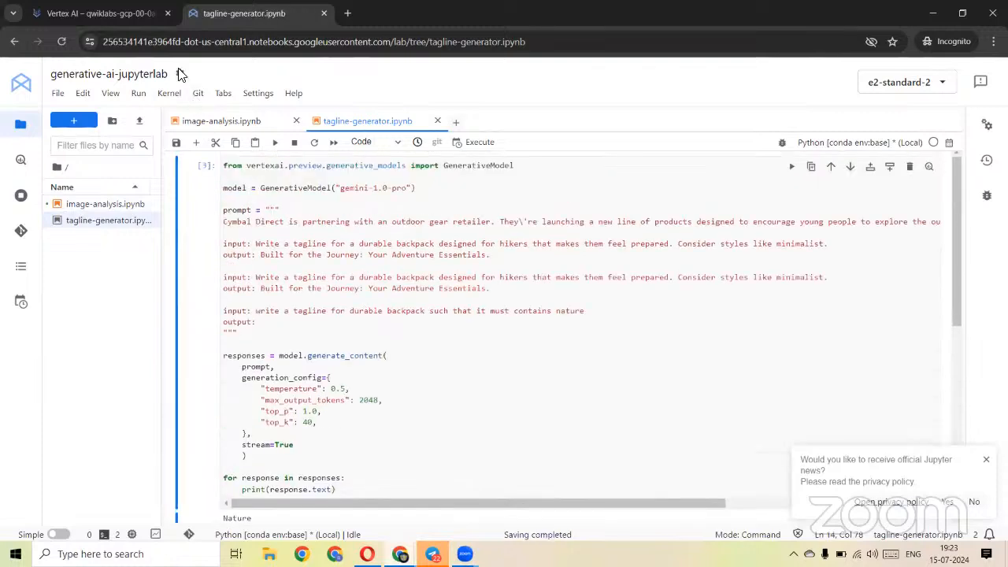
left_click(400, 553)
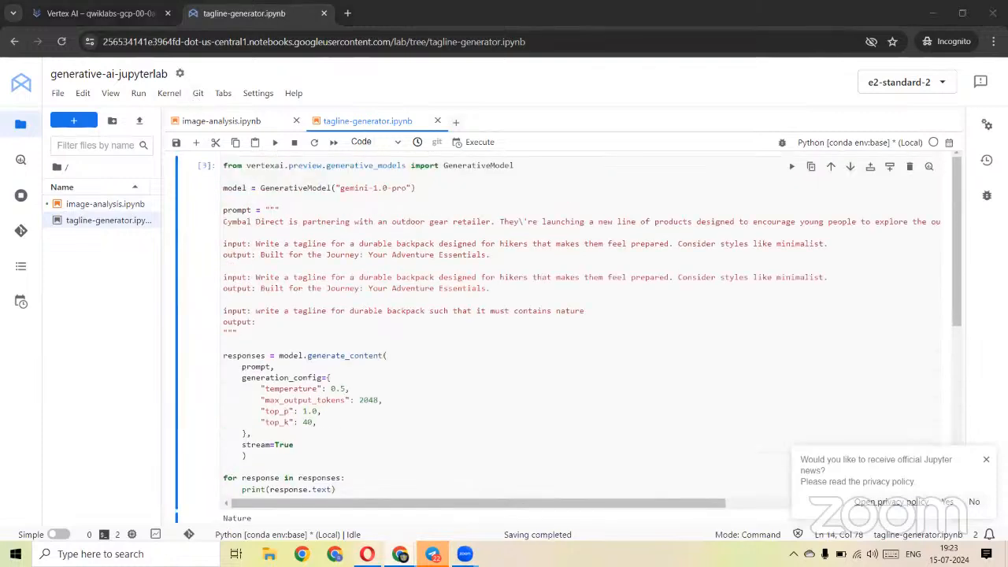